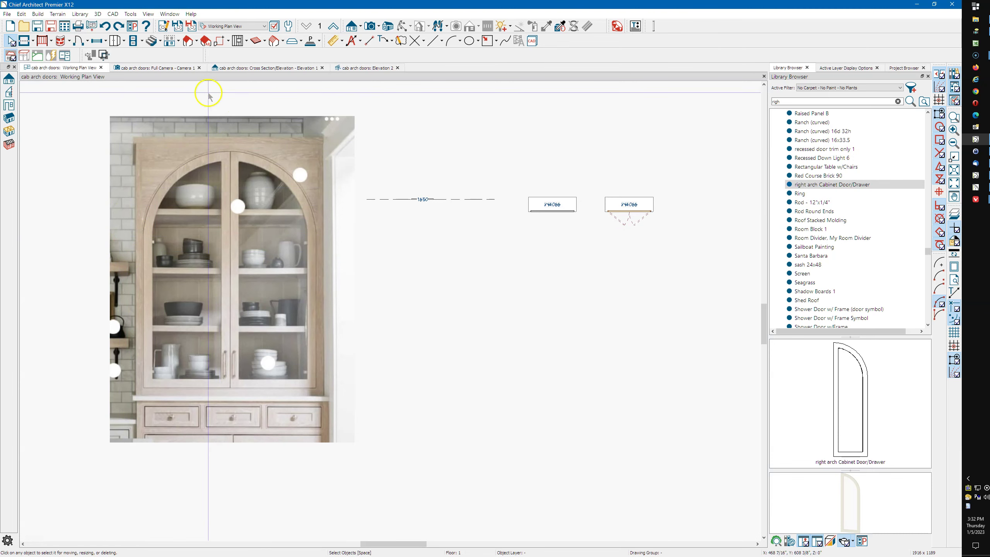
Compare the standalone right arch door in the camera view with the arched cabinet in the plan view's reference photo.
{"action": "left_click", "coordinate": [174, 68]}
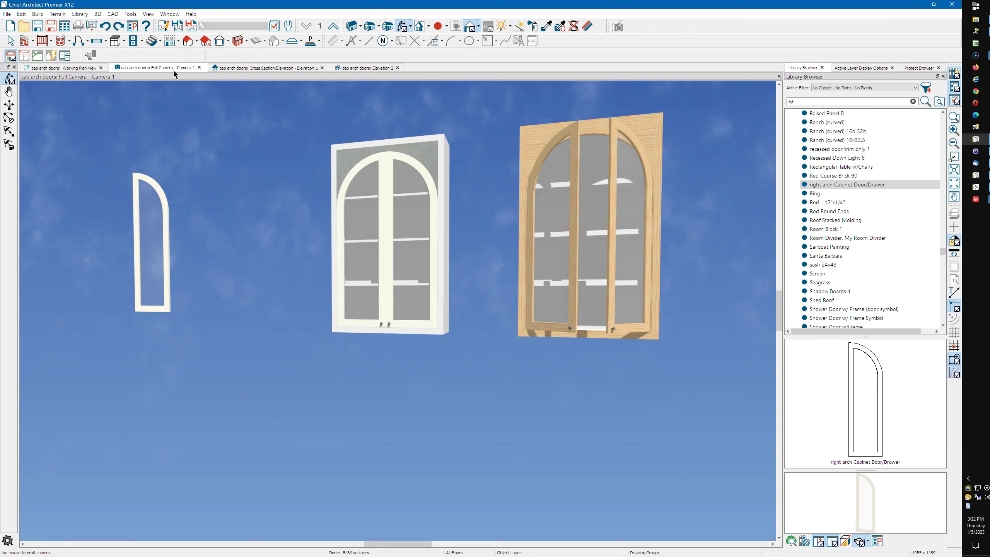
{"action": "key", "text": "space"}
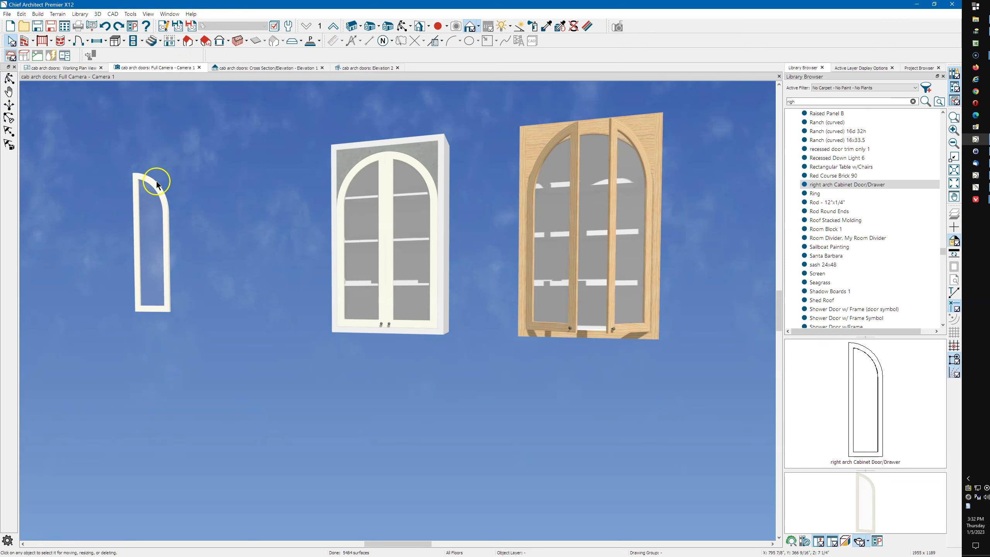
{"action": "left_click", "coordinate": [155, 185]}
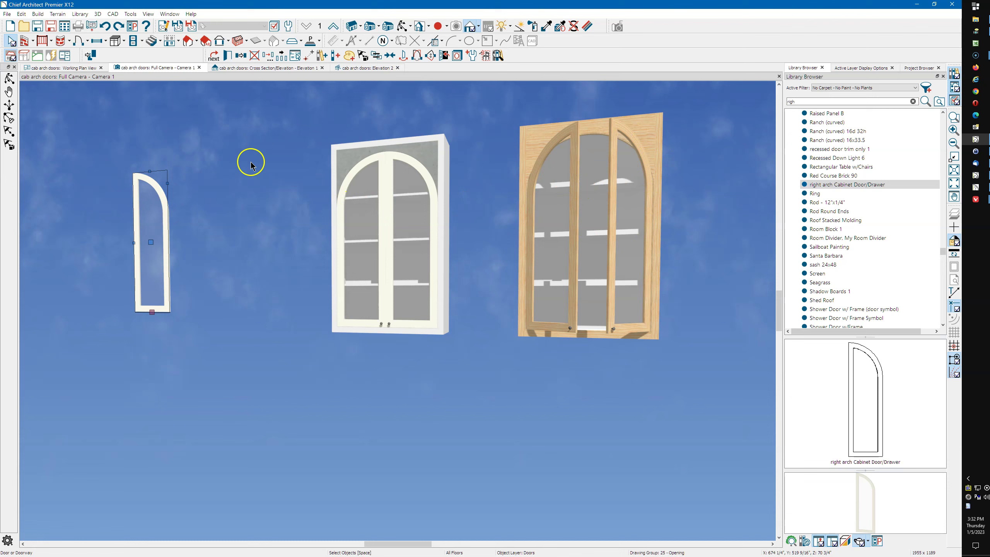
{"action": "left_click", "coordinate": [68, 70]}
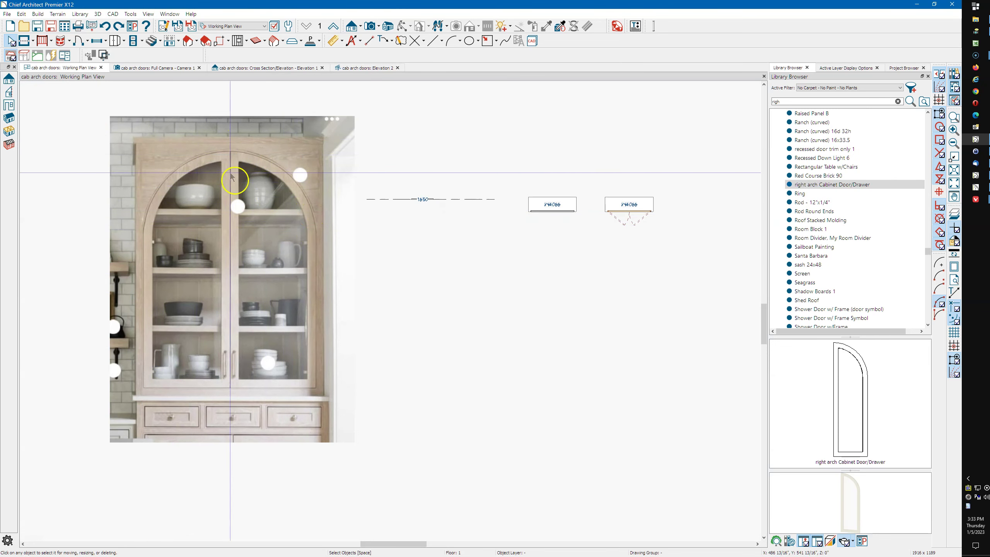
{"action": "scroll", "coordinate": [186, 153], "scroll_direction": "up", "scroll_amount": 3}
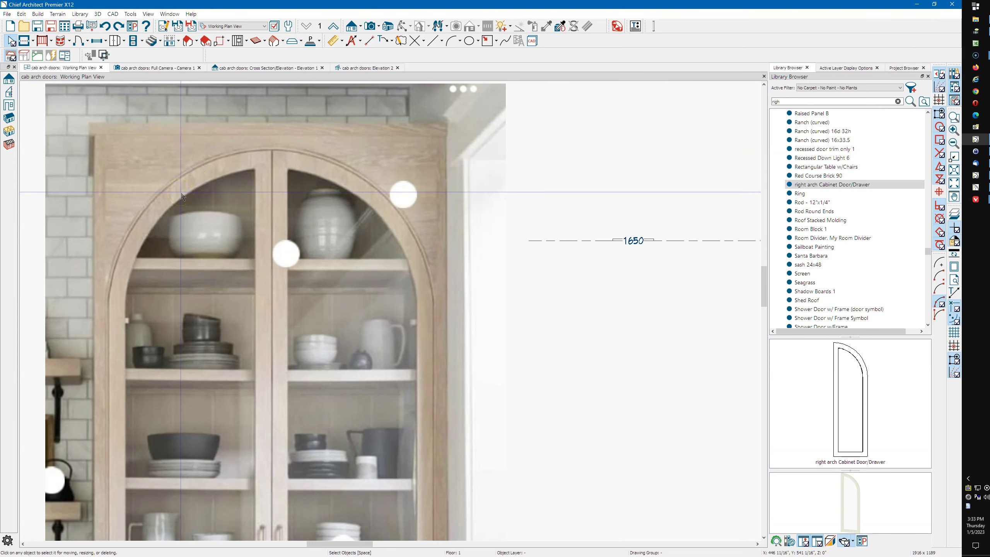
Inspect the wood cabinet's open arched doors, face frame and the solid panel above the arch in the camera view.
{"action": "left_click", "coordinate": [159, 68]}
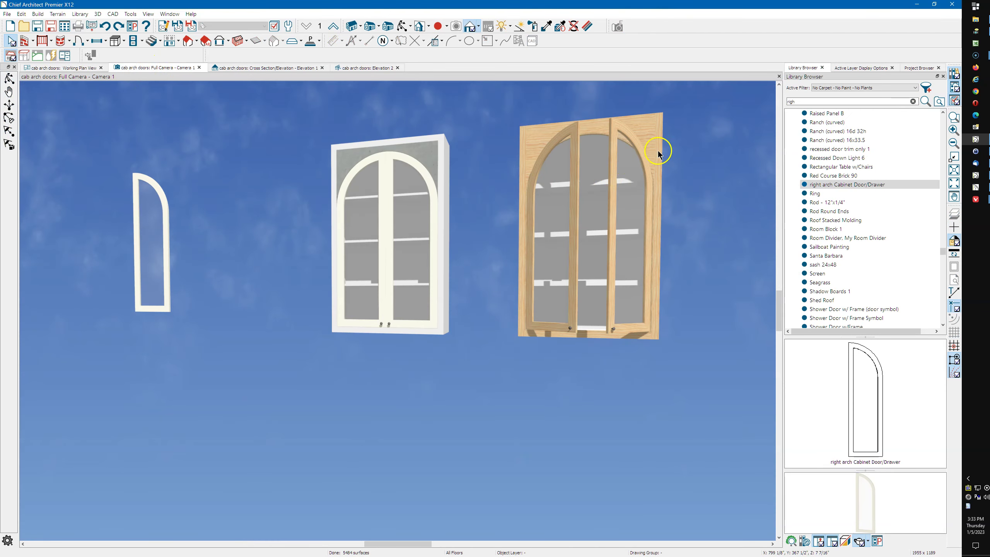
{"action": "scroll", "coordinate": [658, 154], "scroll_direction": "up", "scroll_amount": 5}
{"action": "left_click", "coordinate": [404, 27]}
{"action": "left_click_drag", "start_coordinate": [486, 178], "coordinate": [478, 175]}
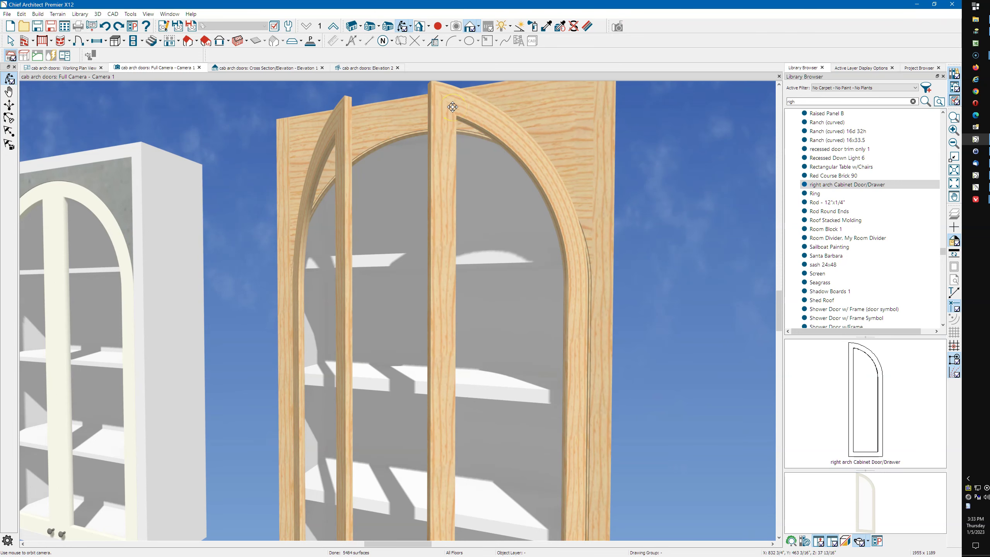
{"action": "left_click_drag", "start_coordinate": [508, 133], "coordinate": [565, 155]}
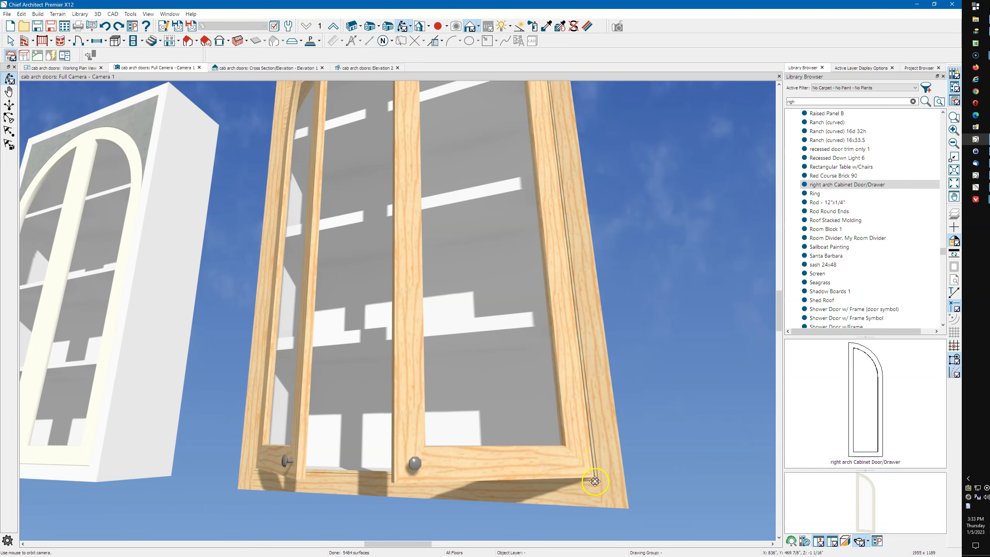
{"action": "left_click_drag", "start_coordinate": [596, 485], "coordinate": [593, 480]}
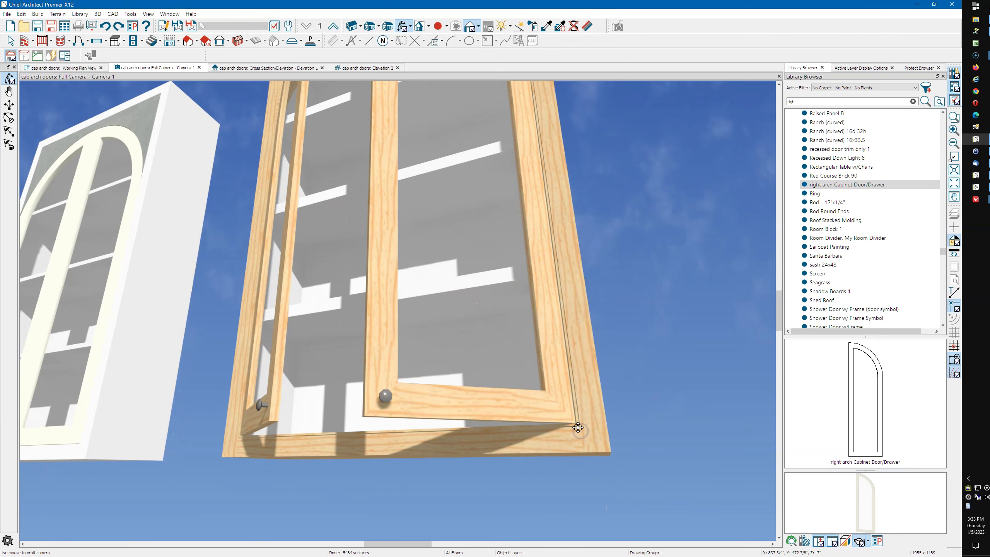
{"action": "mouse_move", "coordinate": [568, 248]}
{"action": "left_mouse_down"}
{"action": "mouse_move", "coordinate": [594, 258]}
{"action": "mouse_move", "coordinate": [593, 295]}
{"action": "mouse_move", "coordinate": [596, 285]}
{"action": "left_mouse_up"}
{"action": "left_click", "coordinate": [527, 212]}
{"action": "left_click_drag", "start_coordinate": [527, 212], "coordinate": [502, 194]}
{"action": "key", "text": "space"}
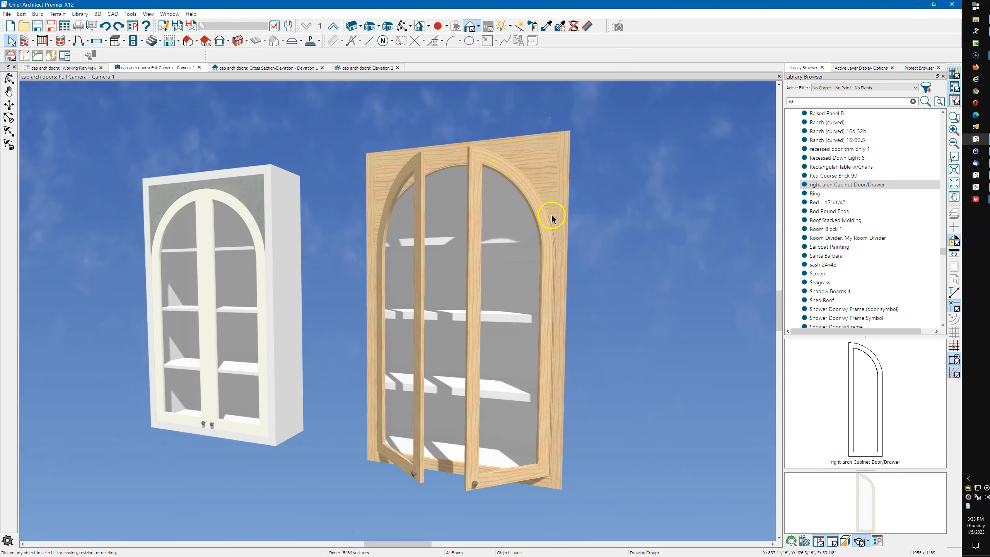
{"action": "left_click", "coordinate": [547, 168]}
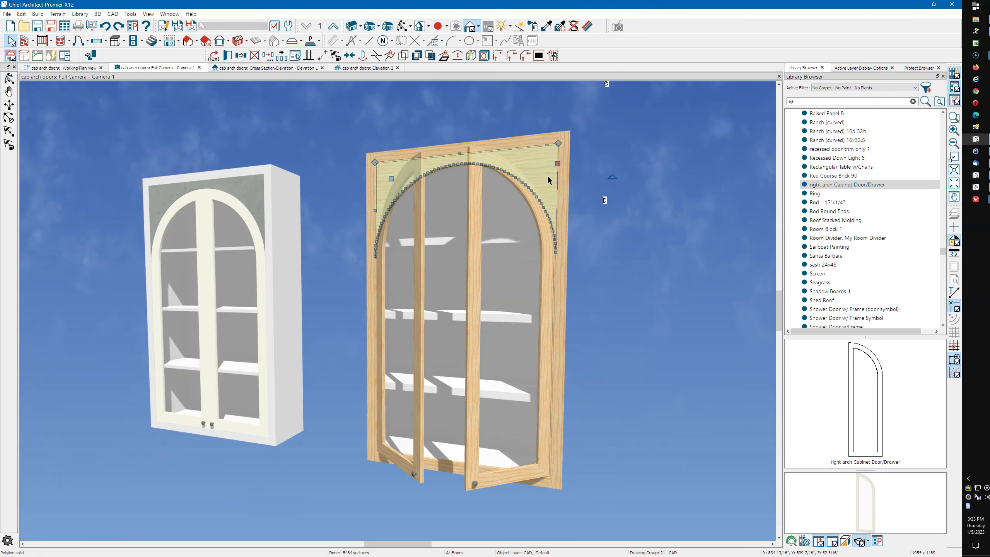
Set the wood wall cabinet's double door to 20 percent open.
{"action": "left_click", "coordinate": [549, 303]}
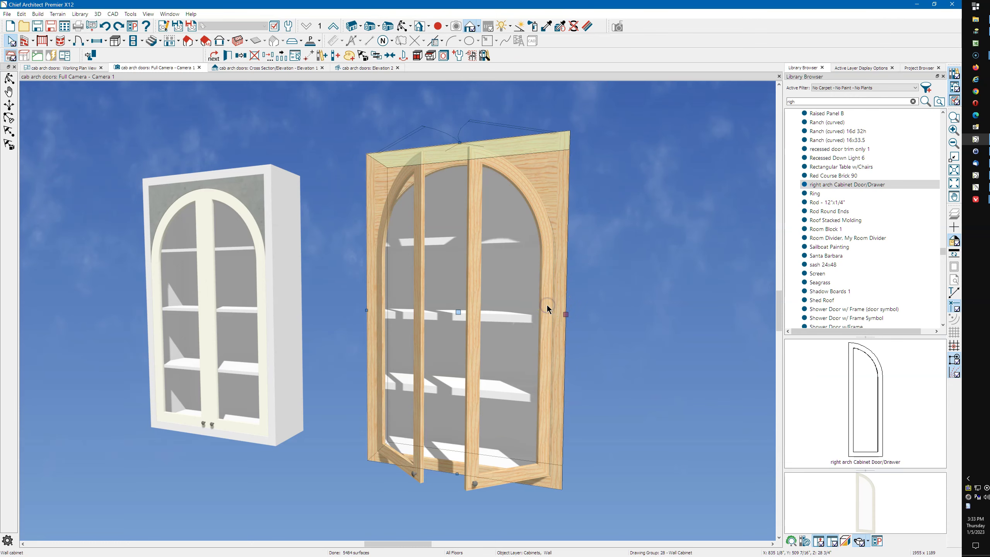
{"action": "double_click", "coordinate": [547, 309]}
{"action": "left_click", "coordinate": [366, 258]}
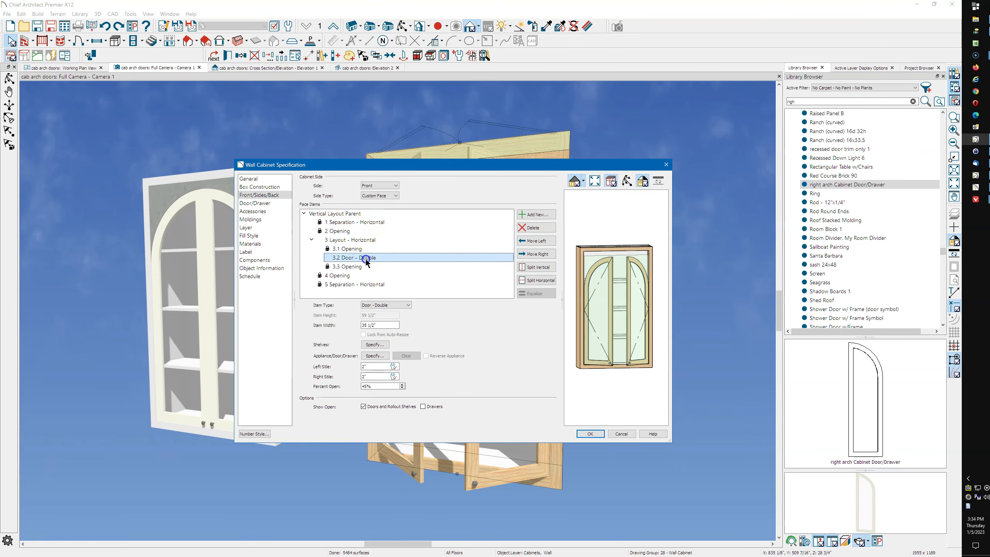
{"action": "double_click", "coordinate": [375, 385]}
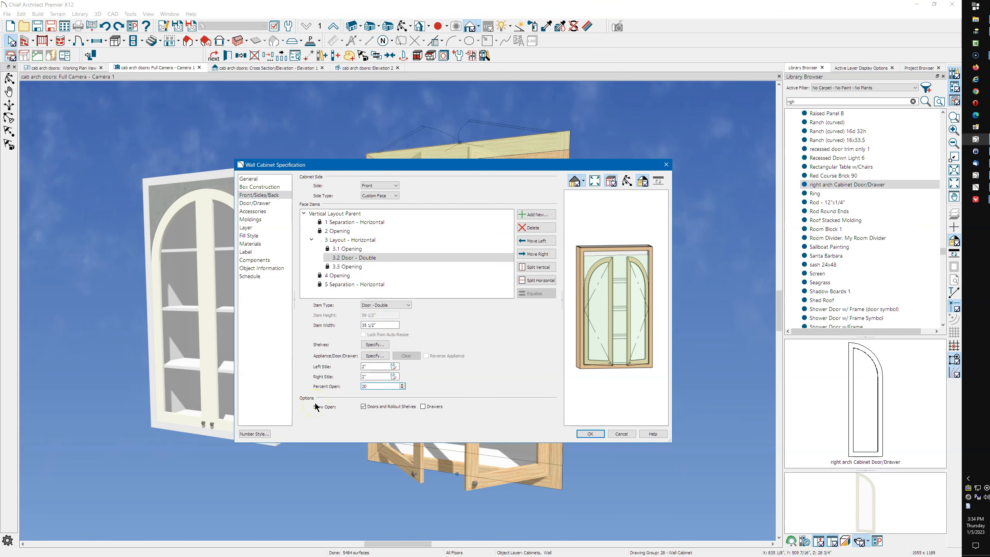
{"action": "key", "text": "Return"}
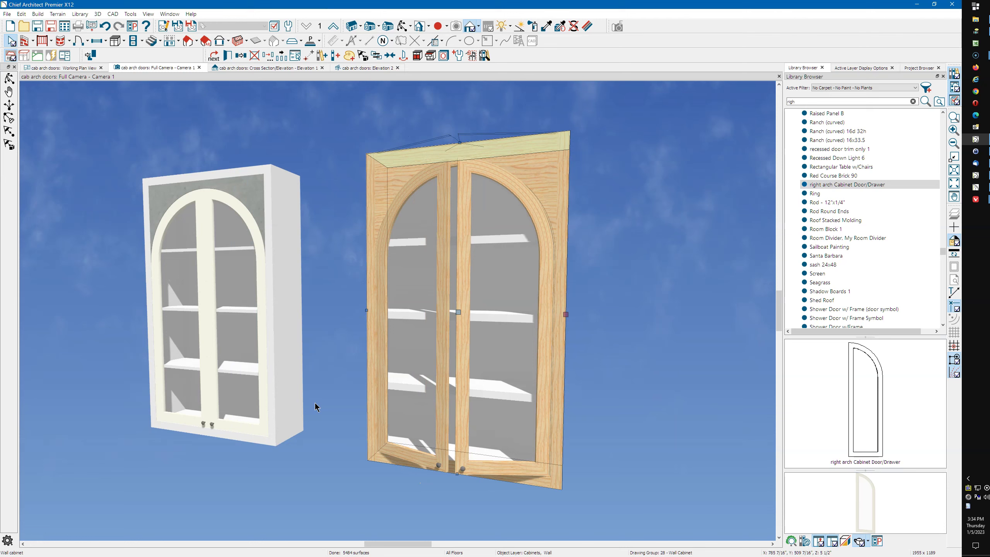
Examine the white and wood arched cabinets from the front and above, including the gap beside the wood cabinet's door.
{"action": "left_click", "coordinate": [400, 27]}
{"action": "left_click_drag", "start_coordinate": [398, 166], "coordinate": [497, 175]}
{"action": "middle_click_drag", "start_coordinate": [497, 175], "coordinate": [482, 215]}
{"action": "left_click_drag", "start_coordinate": [478, 219], "coordinate": [454, 232]}
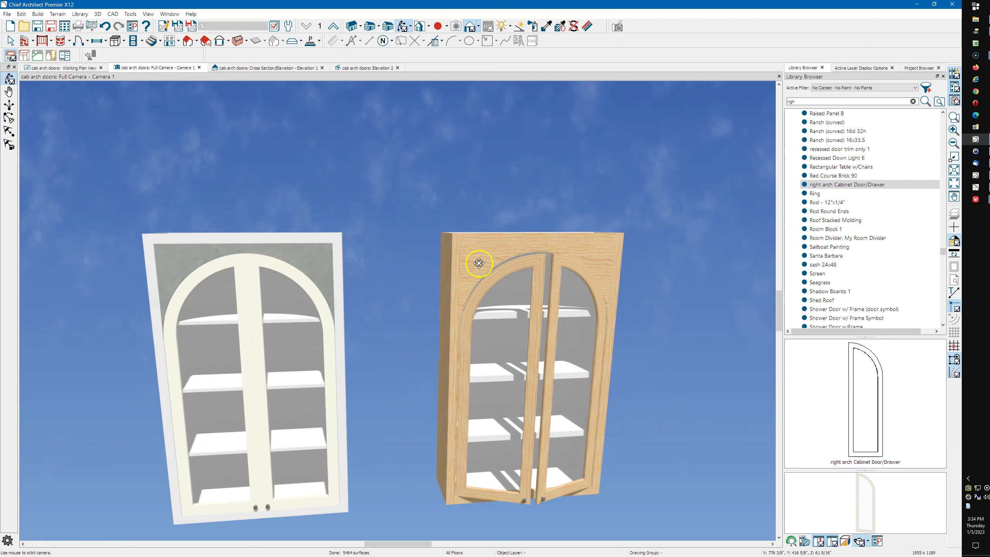
{"action": "left_click_drag", "start_coordinate": [500, 257], "coordinate": [488, 259]}
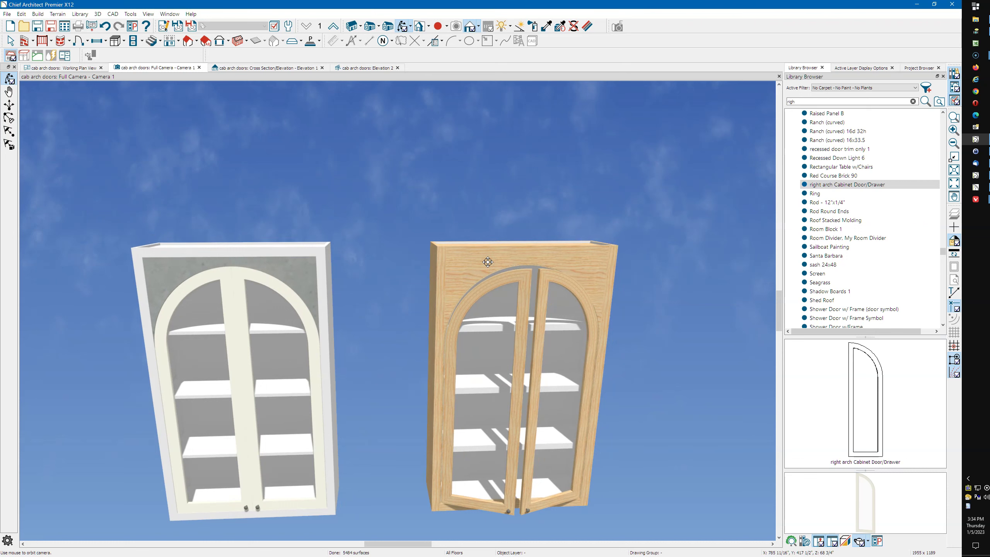
{"action": "left_click_drag", "start_coordinate": [491, 261], "coordinate": [535, 232]}
{"action": "left_click", "coordinate": [530, 237]}
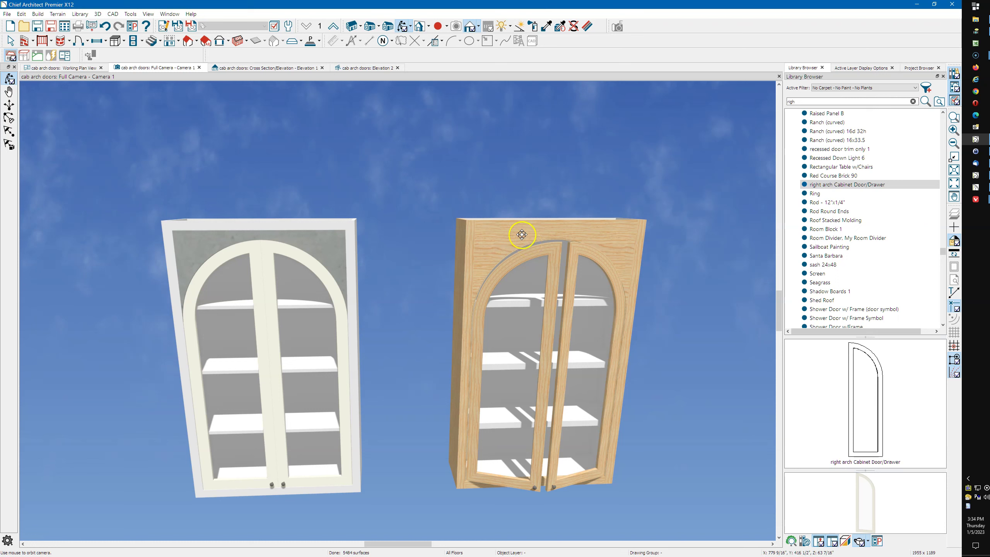
{"action": "left_click_drag", "start_coordinate": [438, 258], "coordinate": [364, 230]}
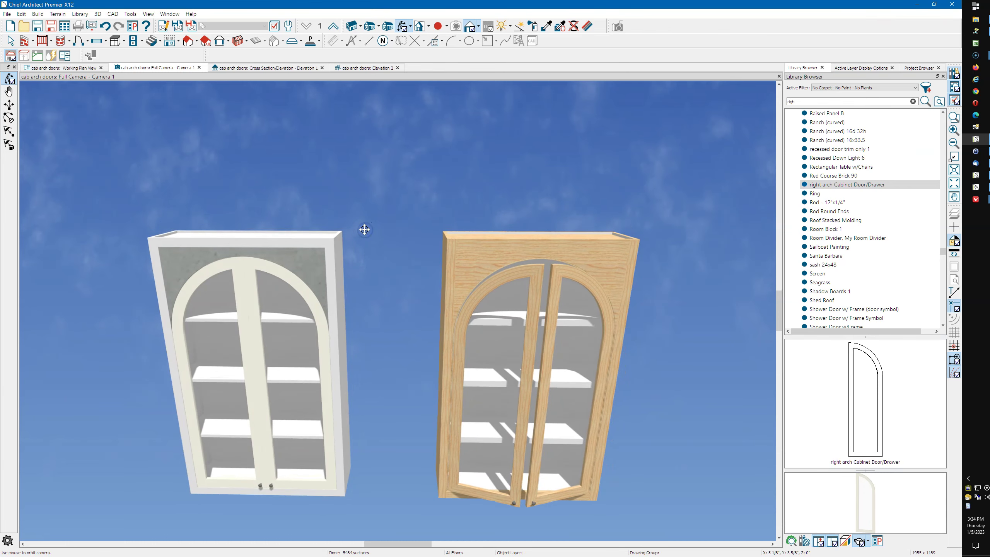
{"action": "left_click_drag", "start_coordinate": [364, 230], "coordinate": [347, 286]}
{"action": "left_click_drag", "start_coordinate": [344, 281], "coordinate": [435, 285]}
{"action": "scroll", "coordinate": [436, 283], "scroll_direction": "up", "scroll_amount": 6}
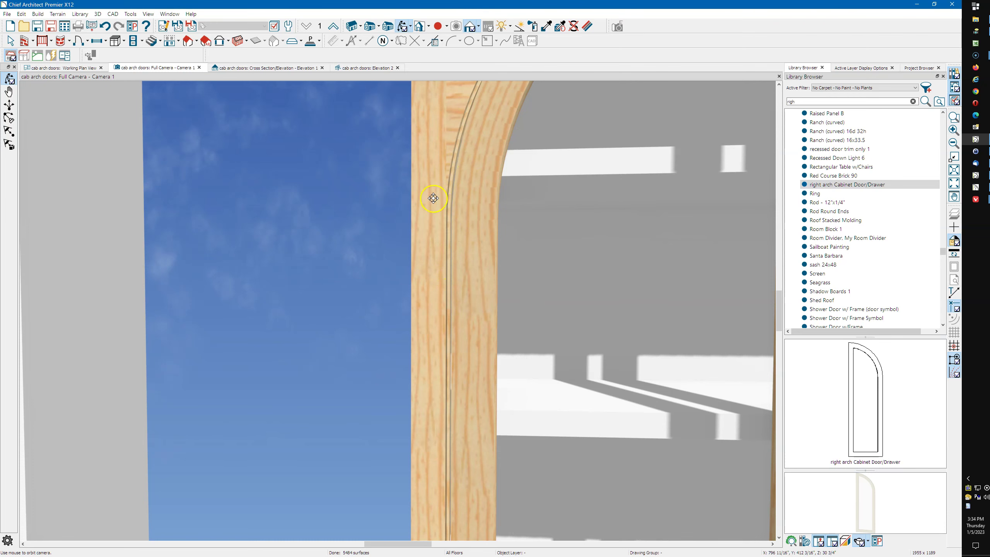
{"action": "scroll", "coordinate": [453, 250], "scroll_direction": "down", "scroll_amount": 6}
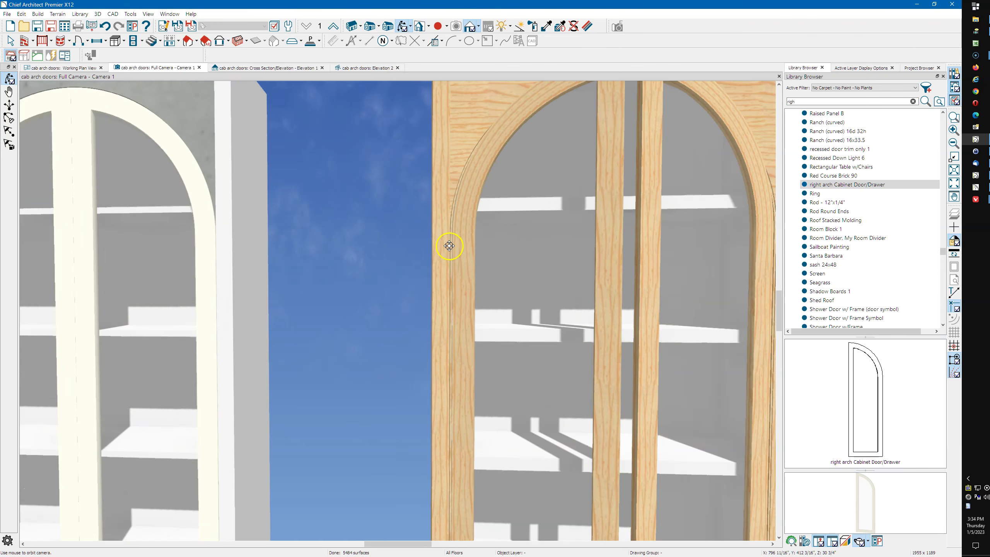
Open the wood cabinet's specification and review the front face's top separation, upper opening and horizontal layout.
{"action": "key", "text": "space"}
{"action": "left_click", "coordinate": [437, 237]}
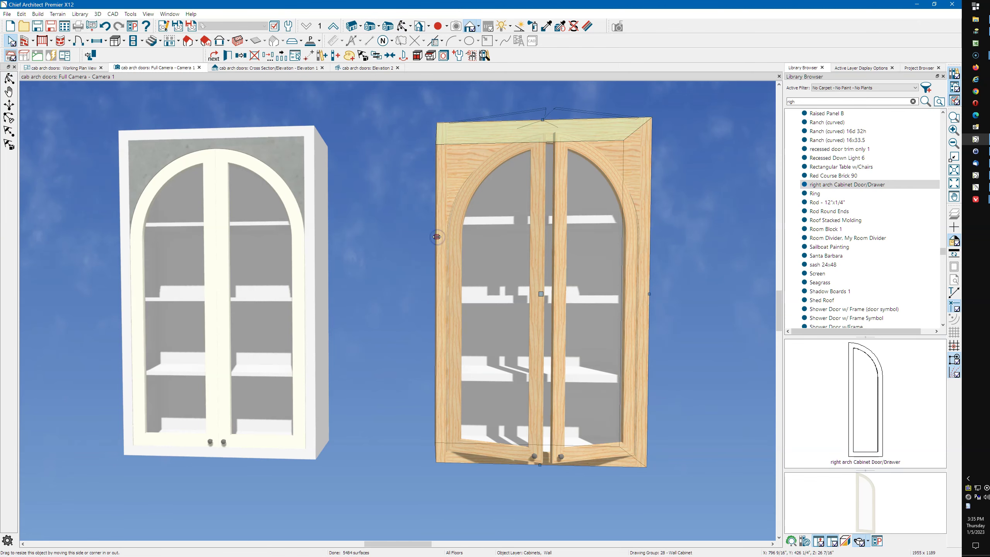
{"action": "double_click", "coordinate": [437, 236]}
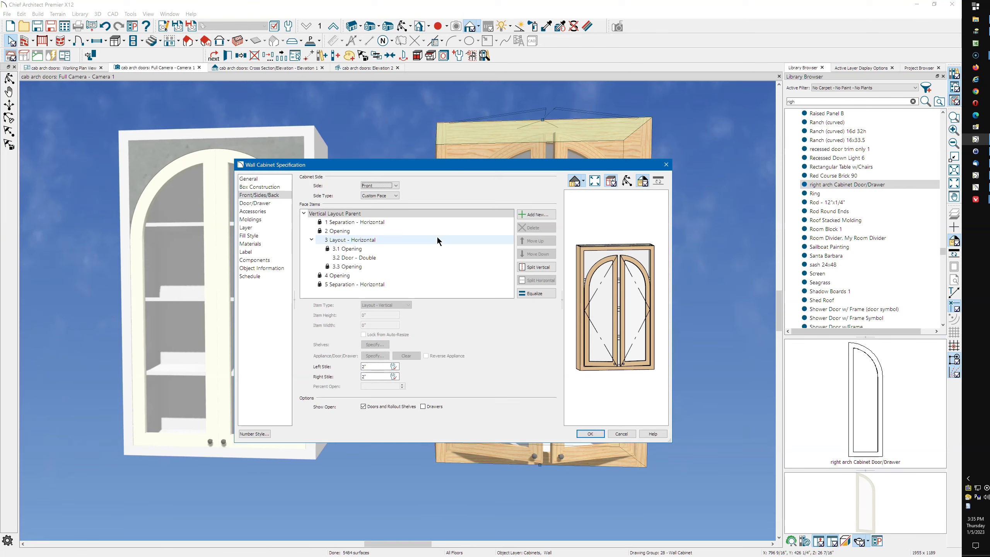
{"action": "left_click", "coordinate": [355, 223]}
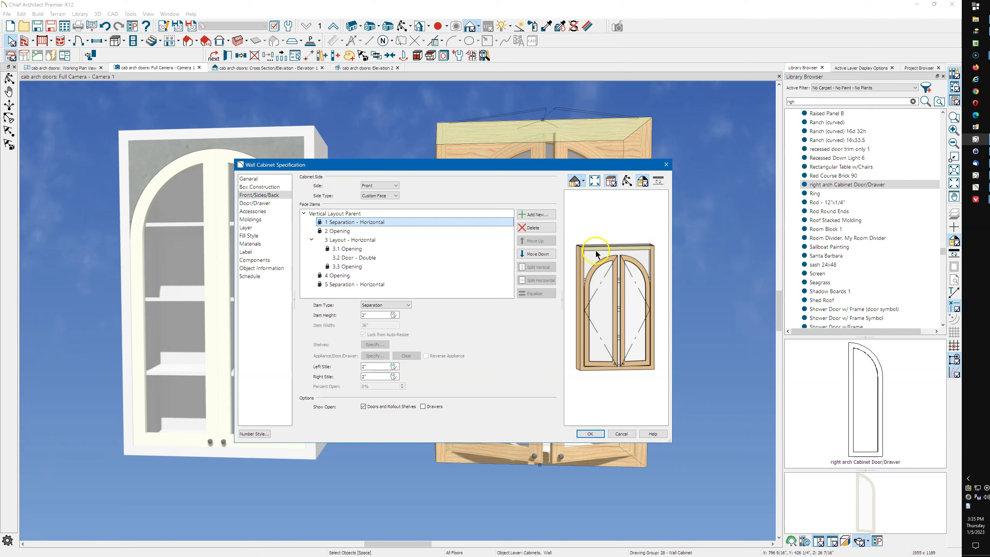
{"action": "left_click", "coordinate": [348, 232]}
{"action": "left_click", "coordinate": [379, 316]}
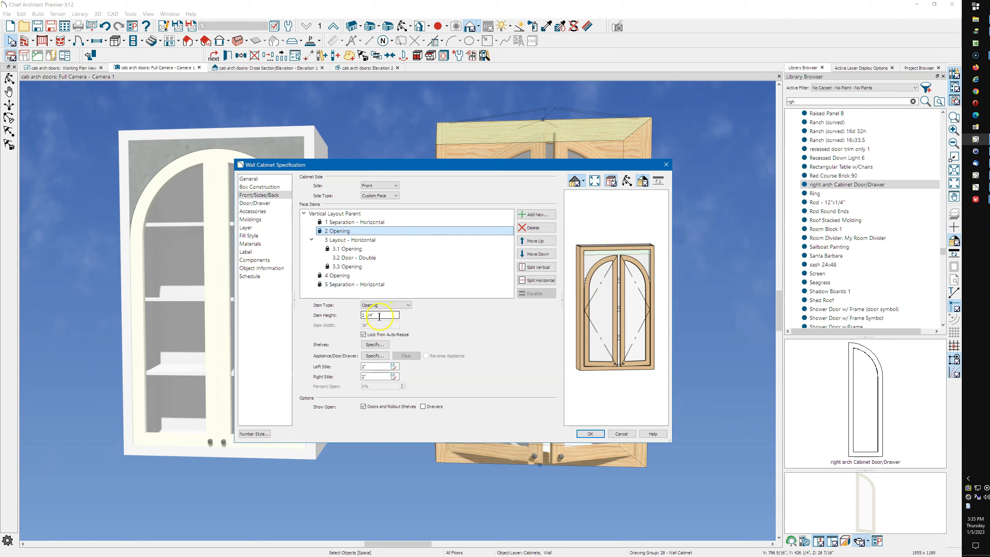
{"action": "left_click", "coordinate": [352, 233]}
{"action": "left_click", "coordinate": [378, 314]}
{"action": "left_click", "coordinate": [600, 251]}
{"action": "left_click", "coordinate": [369, 242]}
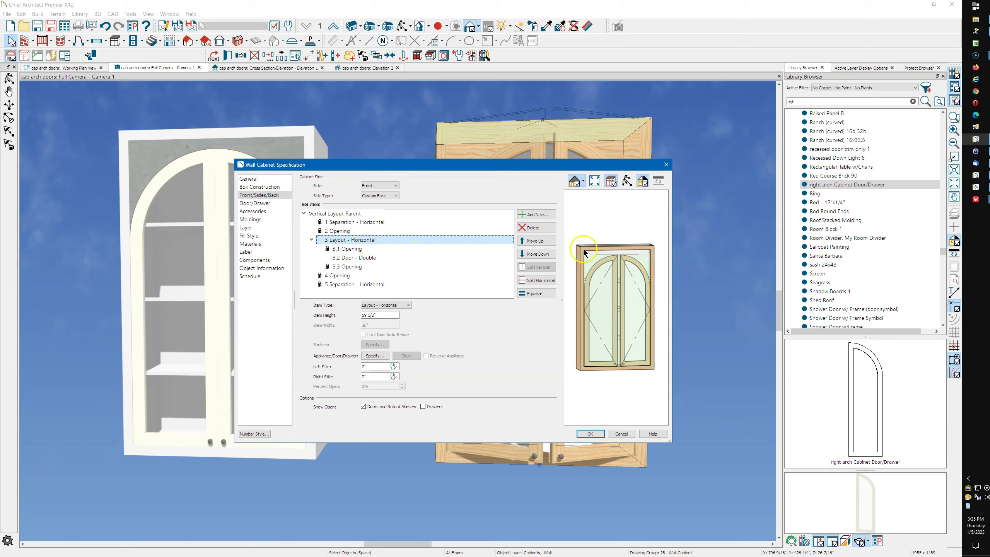
{"action": "left_click", "coordinate": [521, 314]}
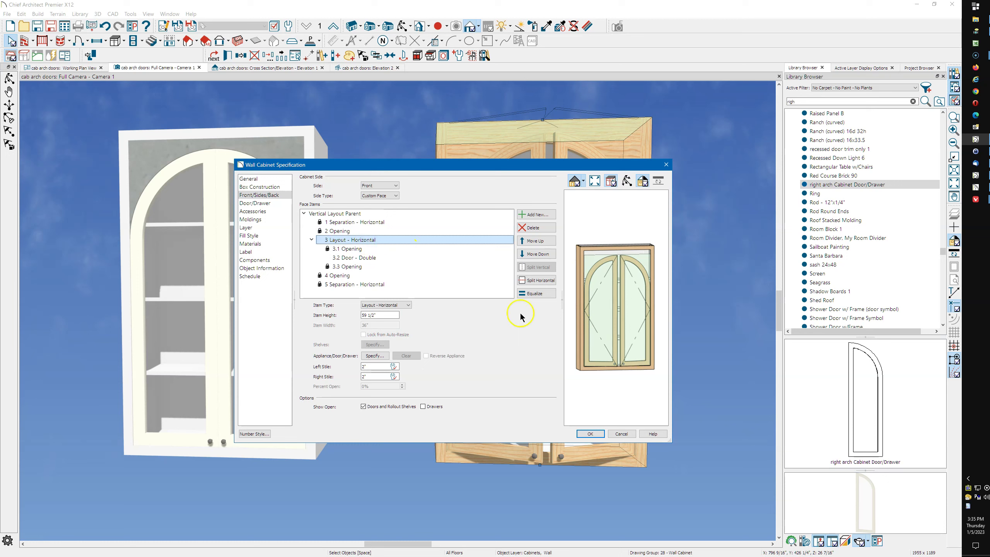
Review the front face's side openings, double door, bottom opening and bottom separation, and display the cabinet's box construction settings.
{"action": "left_click", "coordinate": [357, 251]}
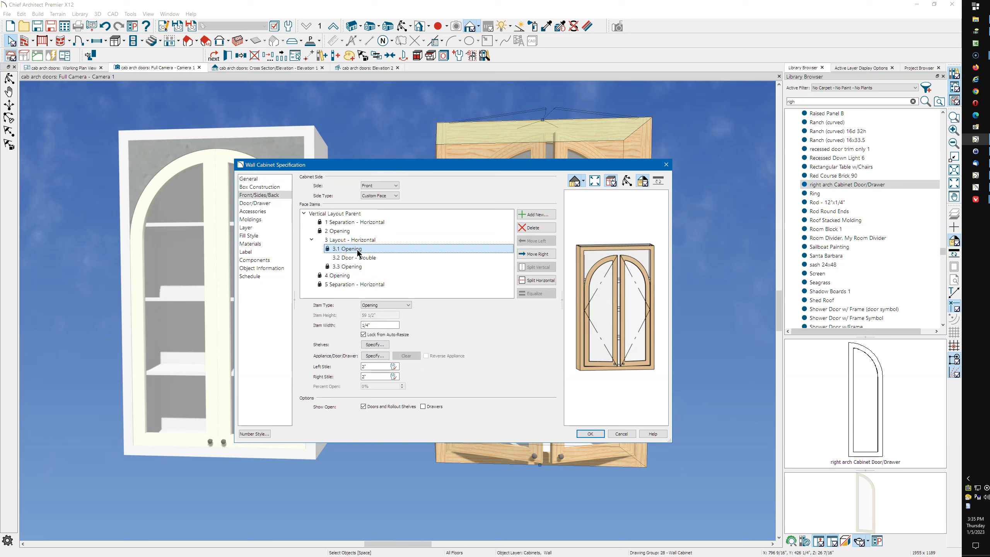
{"action": "left_click", "coordinate": [366, 268]}
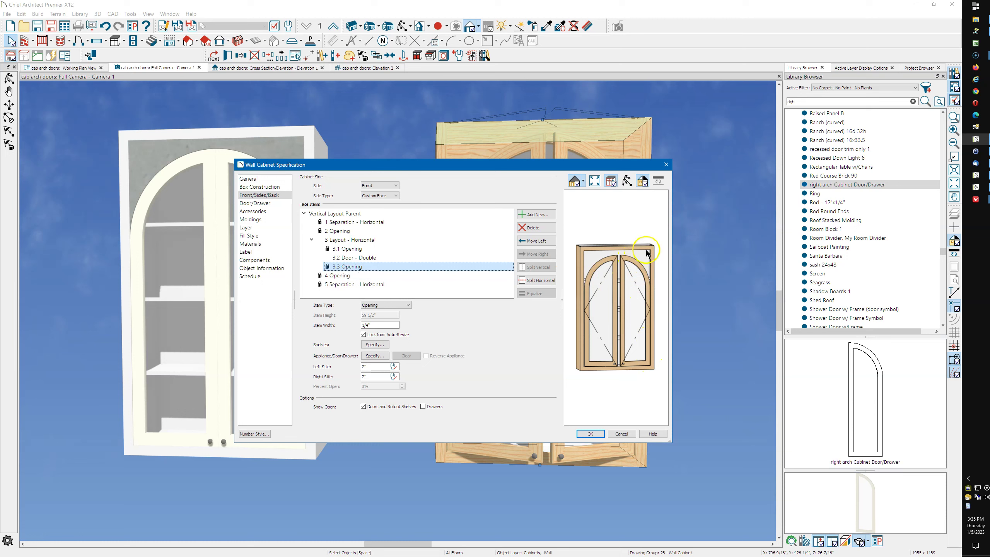
{"action": "left_click", "coordinate": [362, 259]}
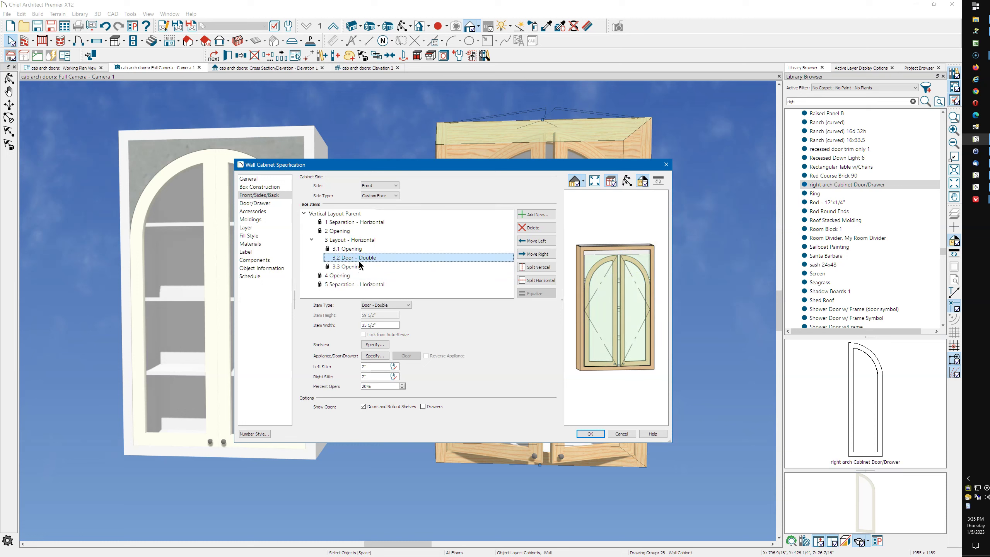
{"action": "left_click", "coordinate": [339, 275]}
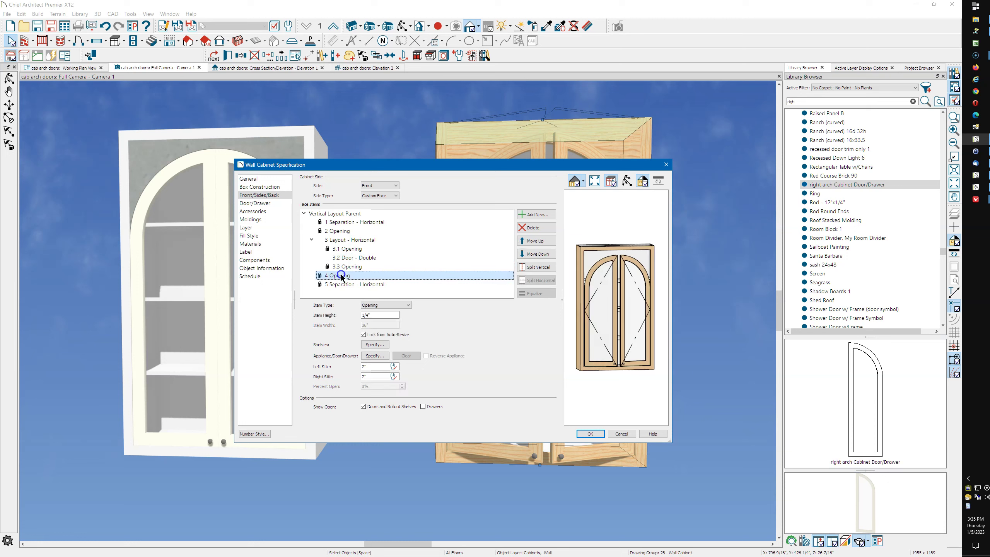
{"action": "left_click", "coordinate": [392, 315]}
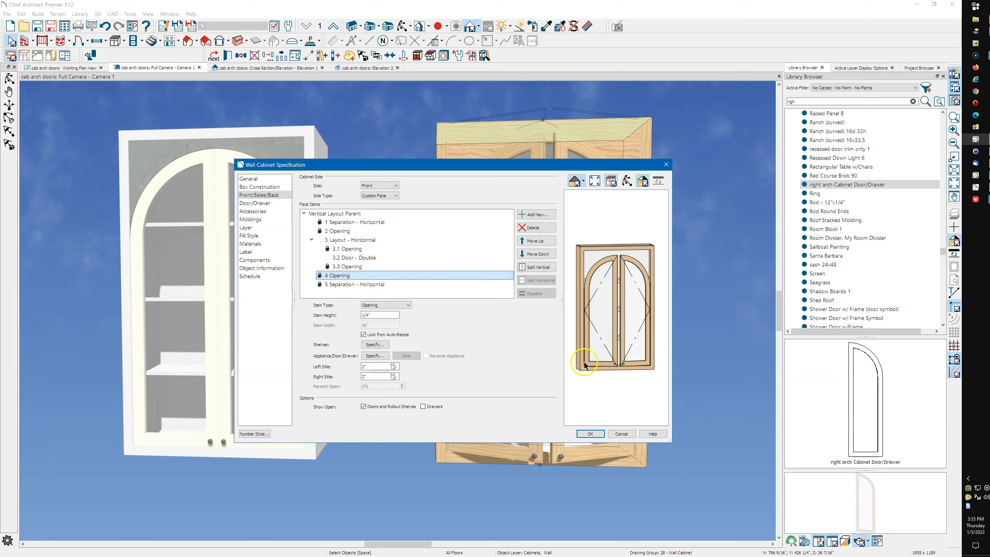
{"action": "left_click", "coordinate": [393, 308]}
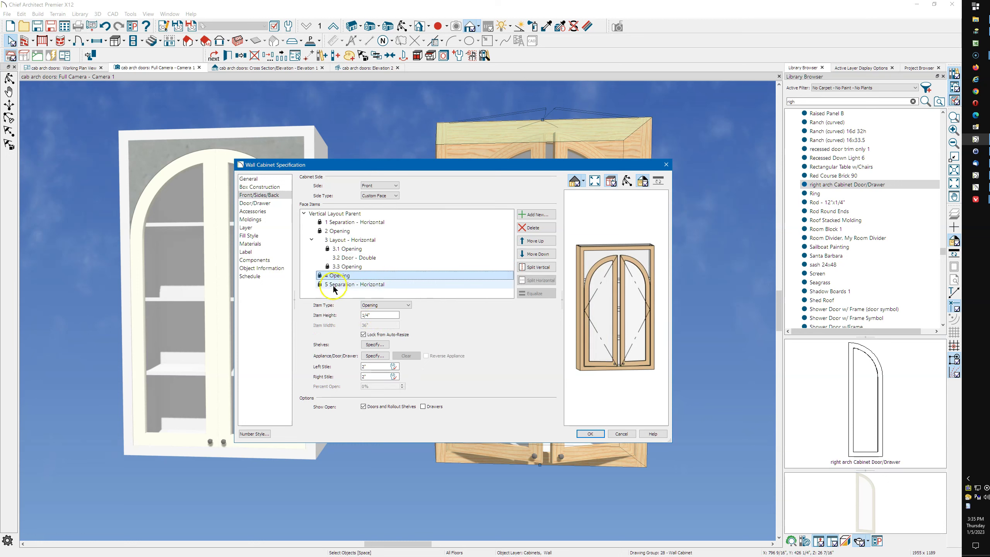
{"action": "left_click", "coordinate": [372, 284]}
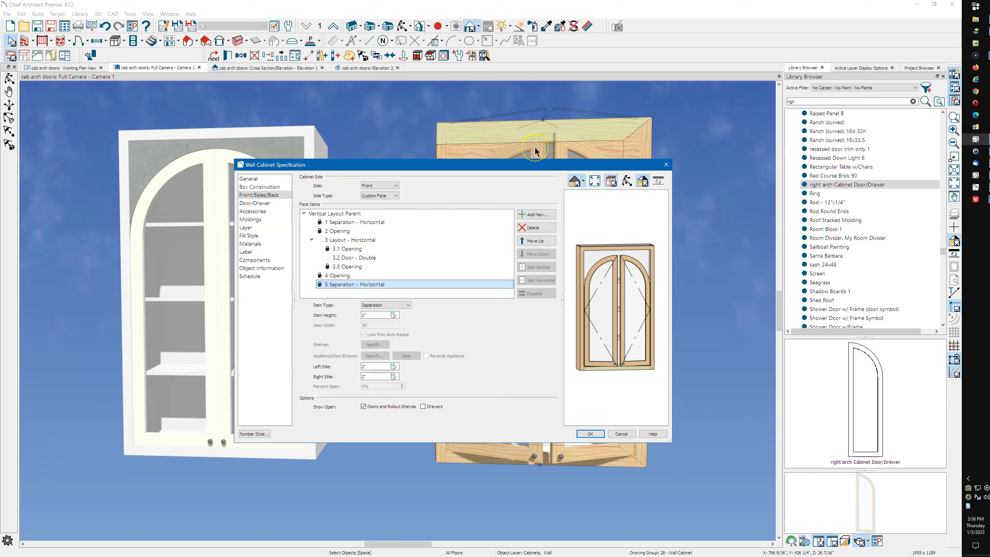
{"action": "left_click", "coordinate": [253, 188]}
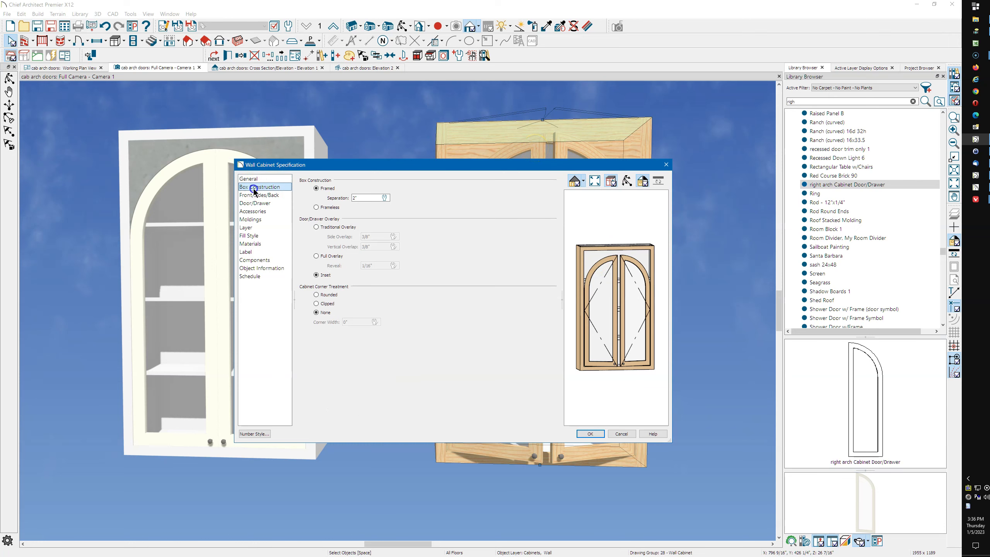
Review the wood cabinet's framed inset construction and overall size settings, then close them and inspect the arched molding around its doors.
{"action": "left_click", "coordinate": [369, 198]}
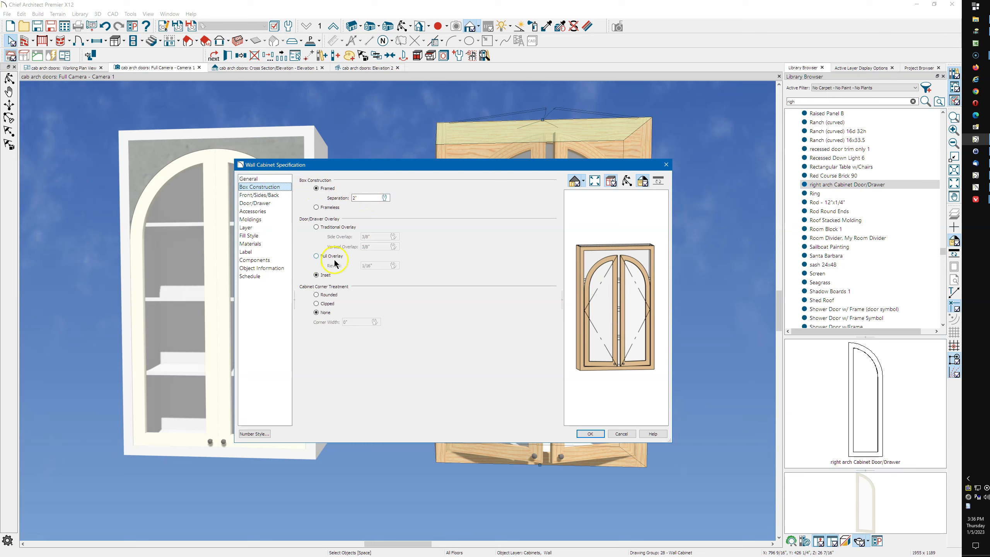
{"action": "left_click", "coordinate": [252, 178]}
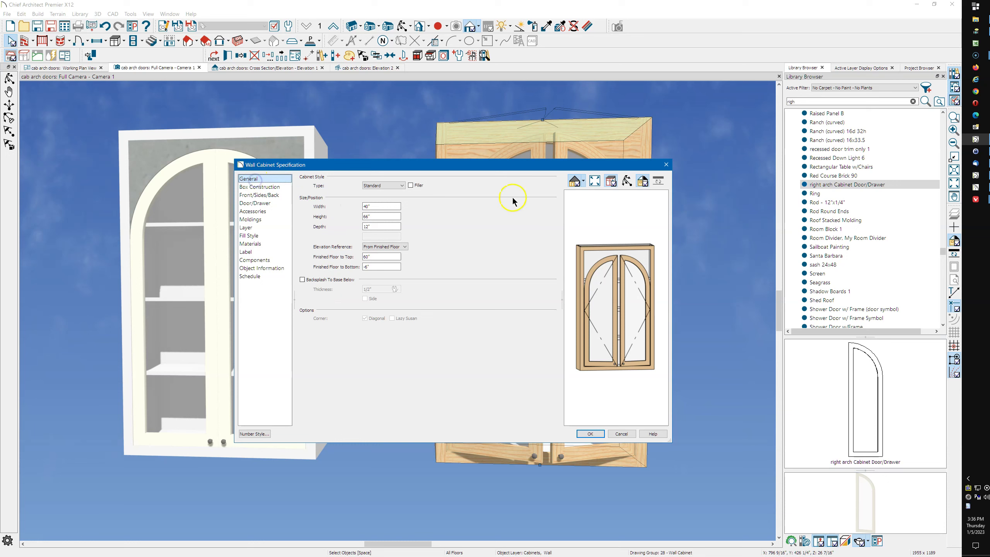
{"action": "left_click", "coordinate": [665, 165]}
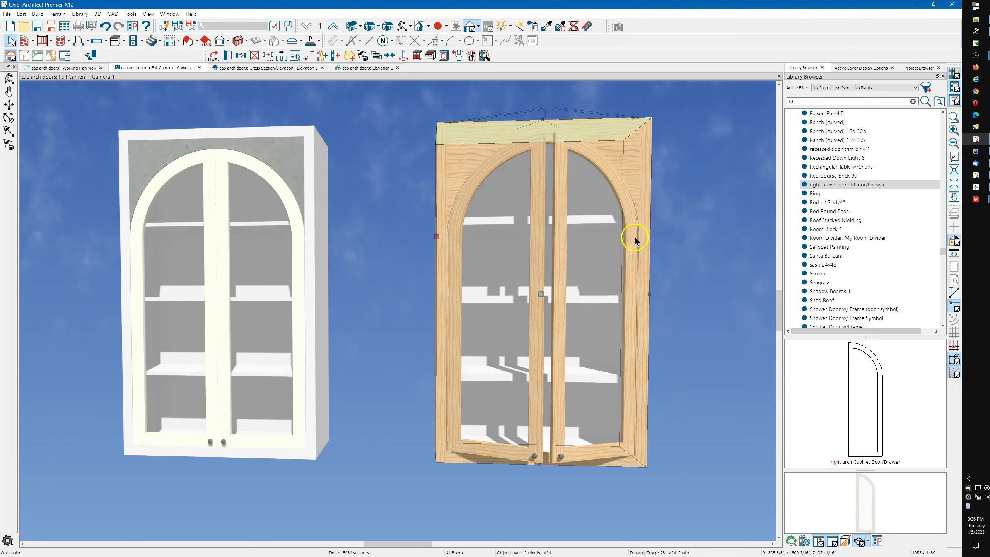
{"action": "left_click", "coordinate": [636, 319]}
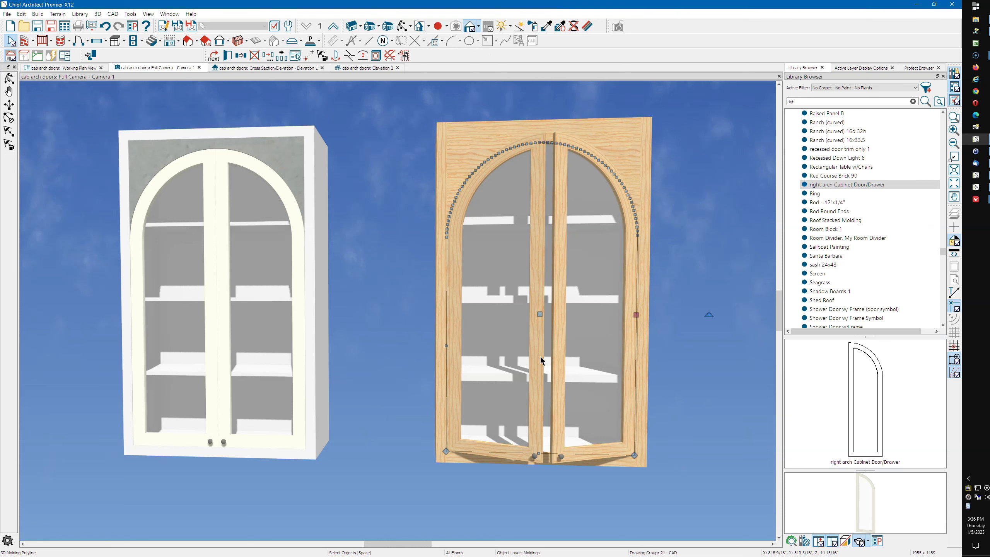
{"action": "left_click", "coordinate": [527, 285]}
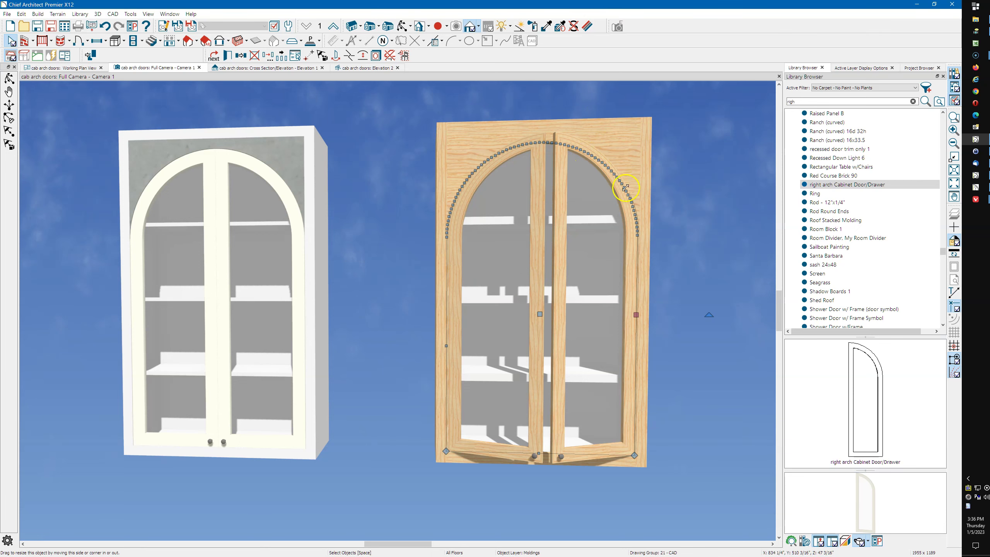
{"action": "scroll", "coordinate": [608, 218], "scroll_direction": "down", "scroll_amount": 3}
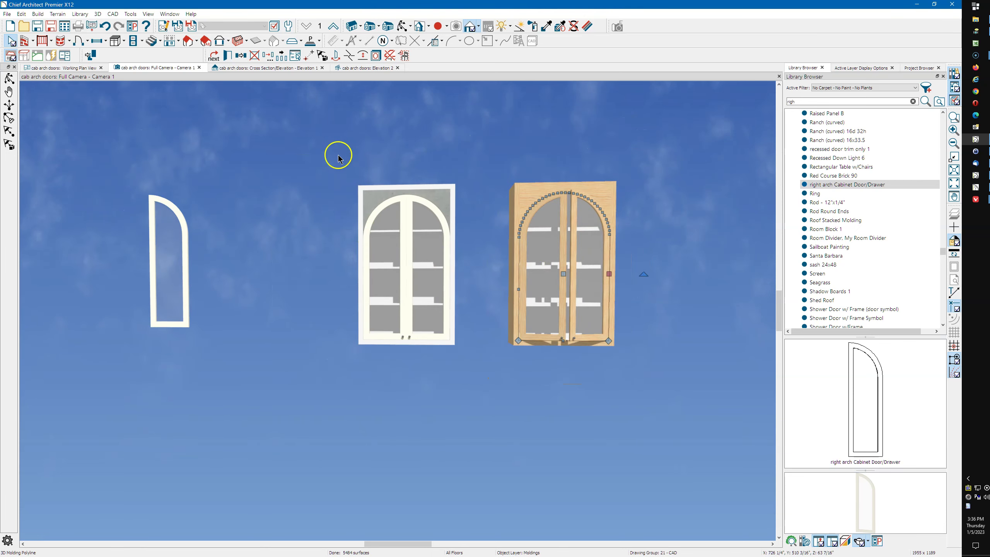
Show the plan view and review the general settings of the wall that holds the 1650 door.
{"action": "left_click", "coordinate": [56, 70]}
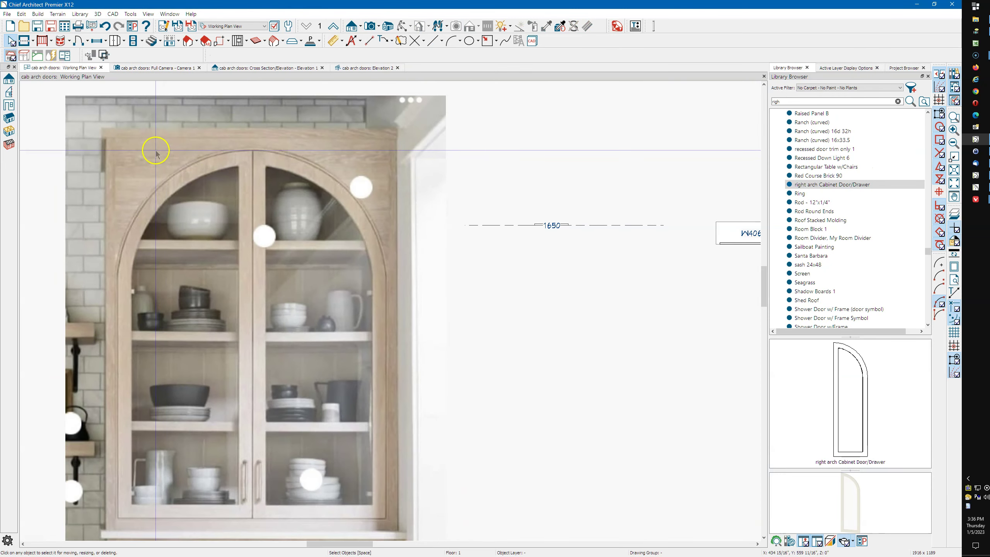
{"action": "scroll", "coordinate": [156, 150], "scroll_direction": "down", "scroll_amount": 3}
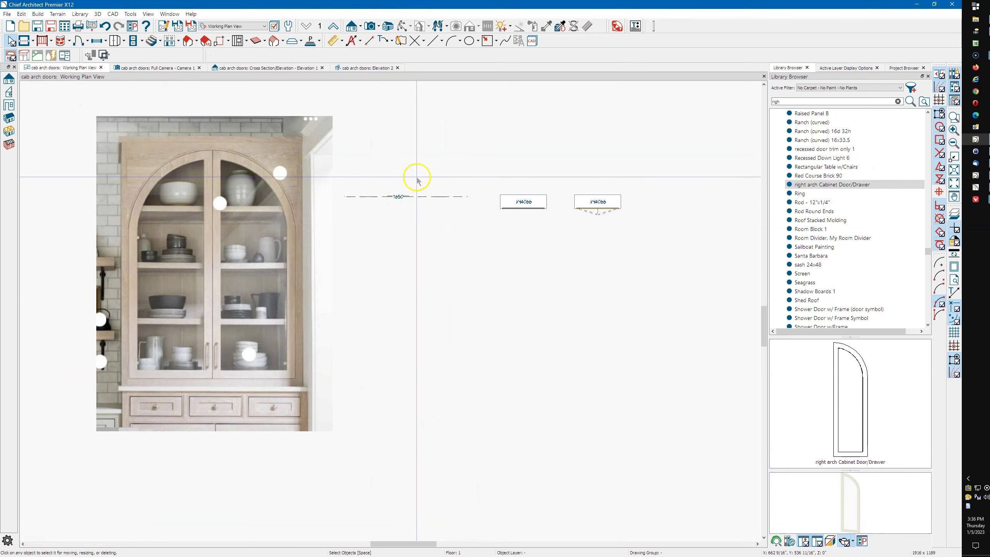
{"action": "scroll", "coordinate": [432, 185], "scroll_direction": "up", "scroll_amount": 5}
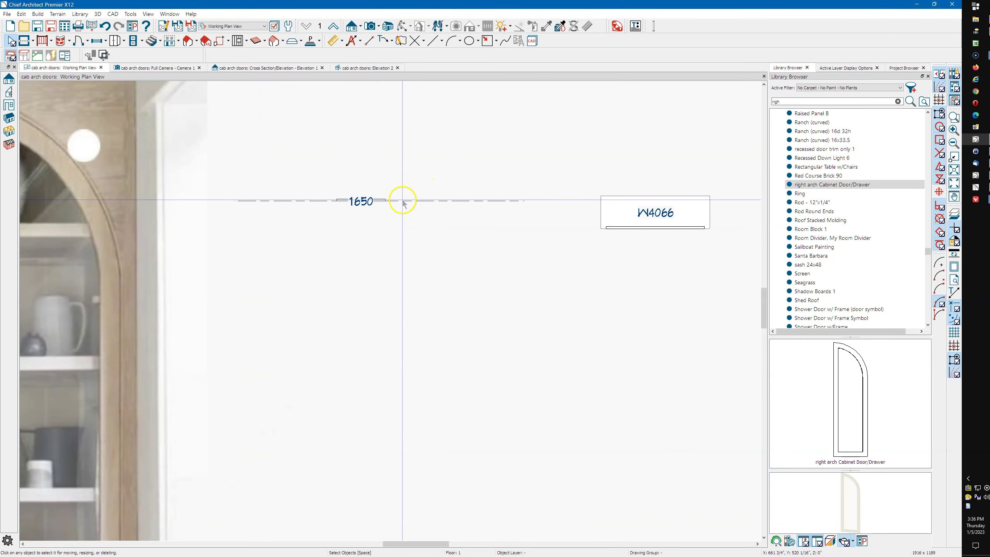
{"action": "left_click", "coordinate": [452, 201]}
{"action": "double_click", "coordinate": [451, 200]}
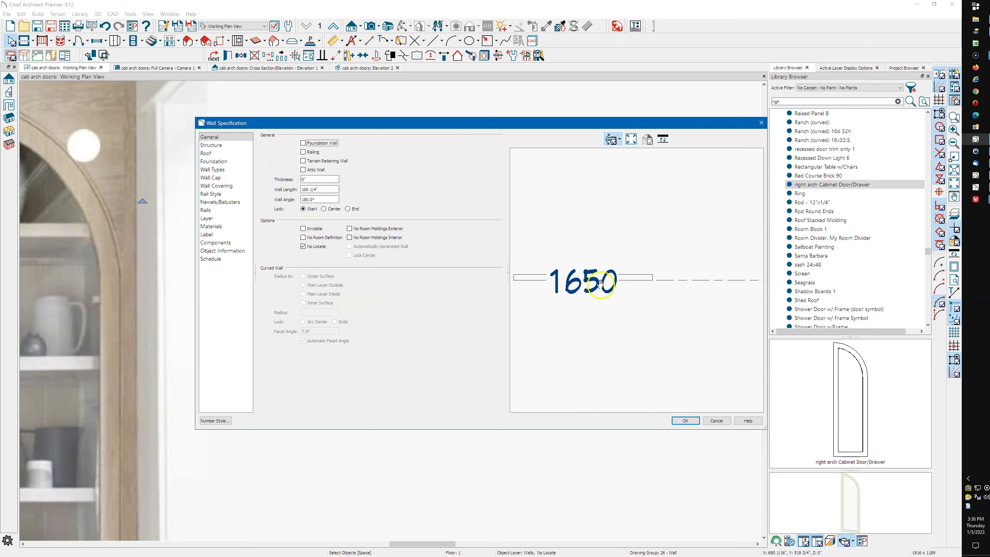
{"action": "left_click", "coordinate": [685, 421]}
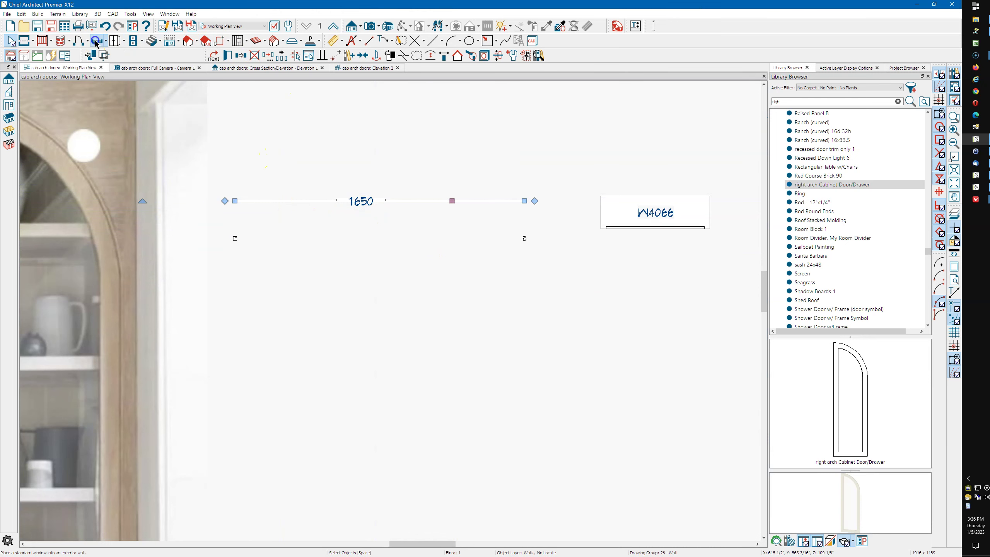
Place a trial standard window in the wall beside the 1650 door, view it in 3D and delete it.
{"action": "left_click", "coordinate": [97, 41]}
{"action": "left_click", "coordinate": [452, 206]}
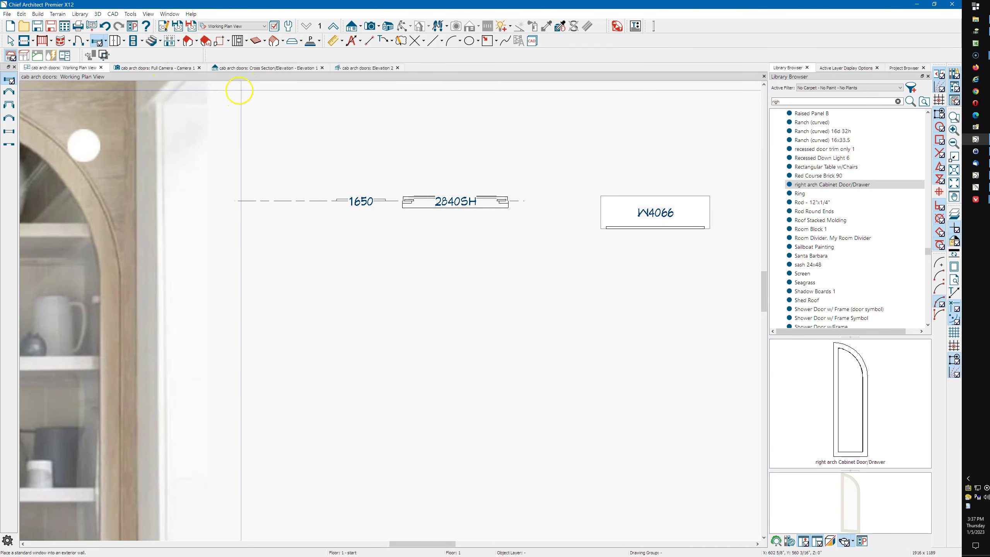
{"action": "left_click", "coordinate": [178, 69]}
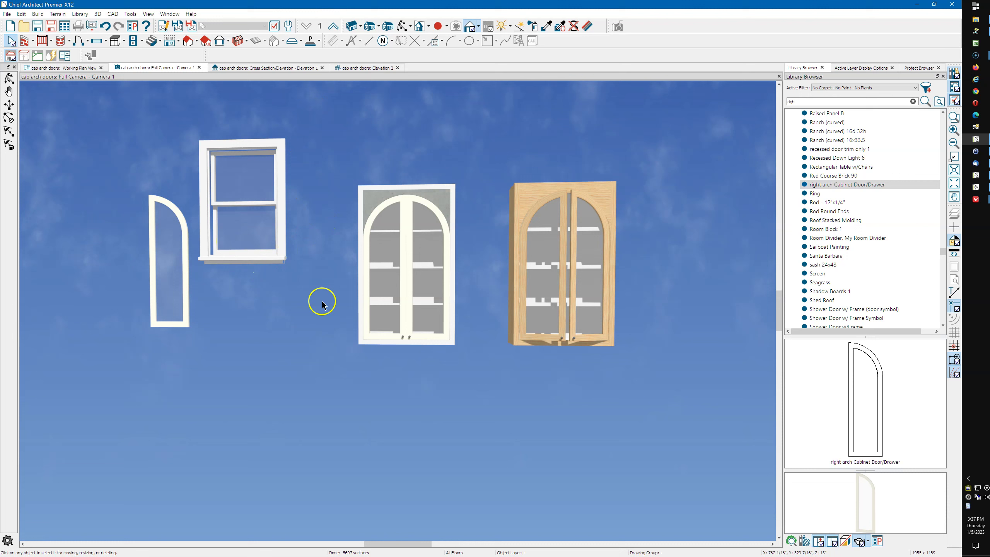
{"action": "left_click", "coordinate": [282, 256]}
{"action": "key", "text": "Delete"}
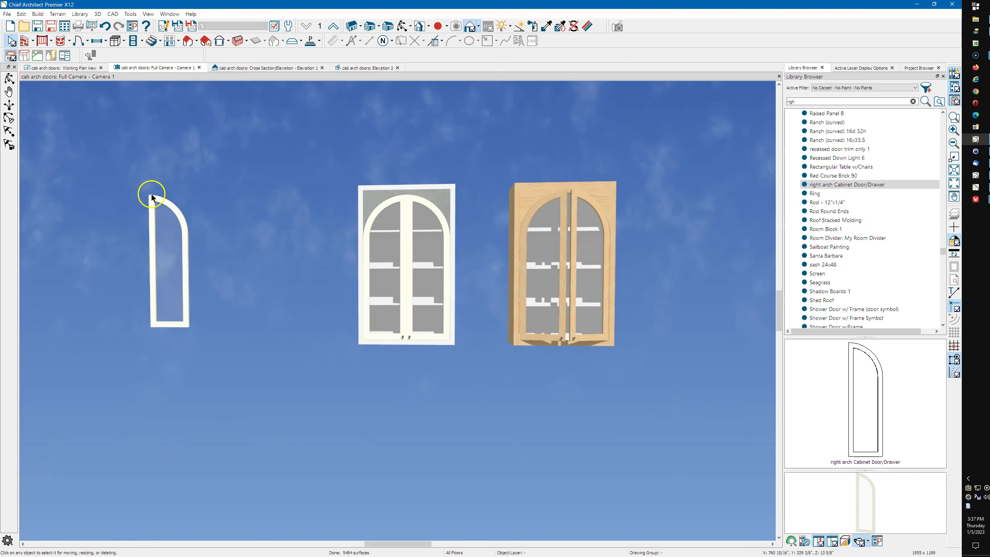
Open the half-arch door's specification from the elevation and review its arch, size and panel frame width settings.
{"action": "left_click", "coordinate": [150, 209]}
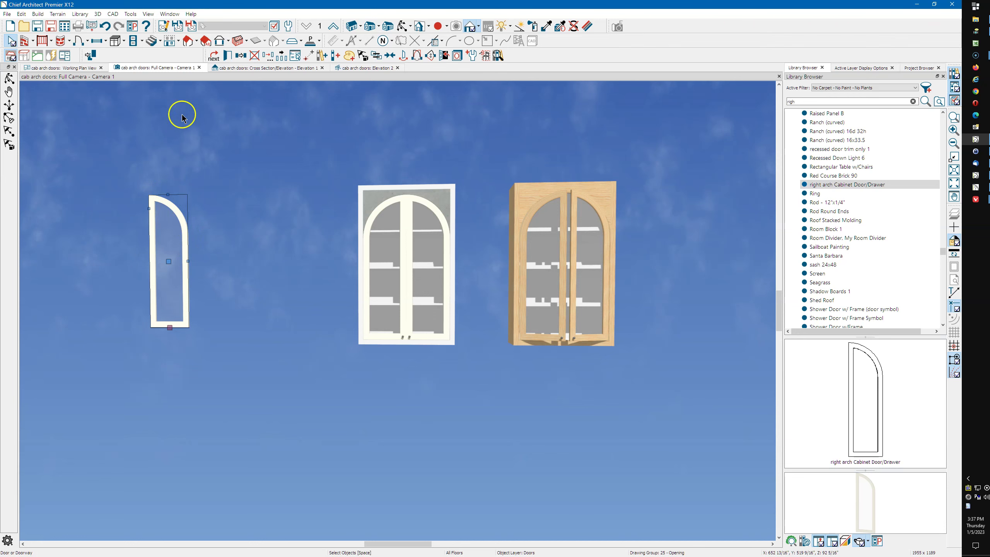
{"action": "left_click", "coordinate": [234, 68]}
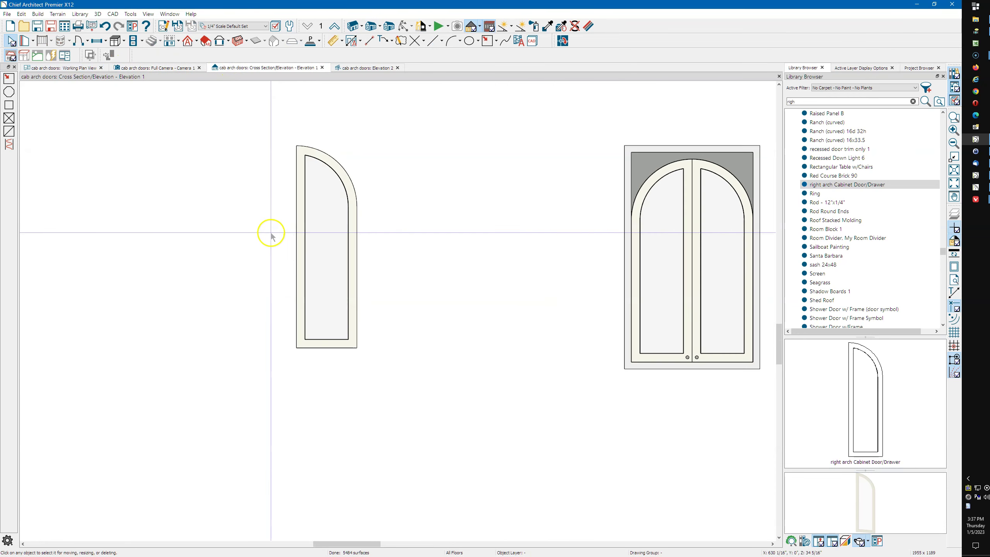
{"action": "left_click", "coordinate": [274, 243]}
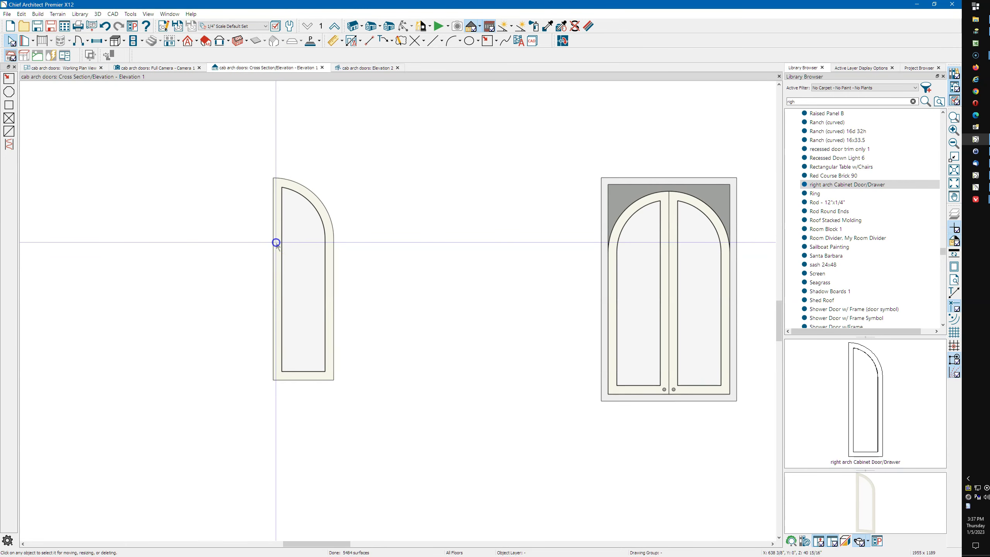
{"action": "double_click", "coordinate": [274, 242]}
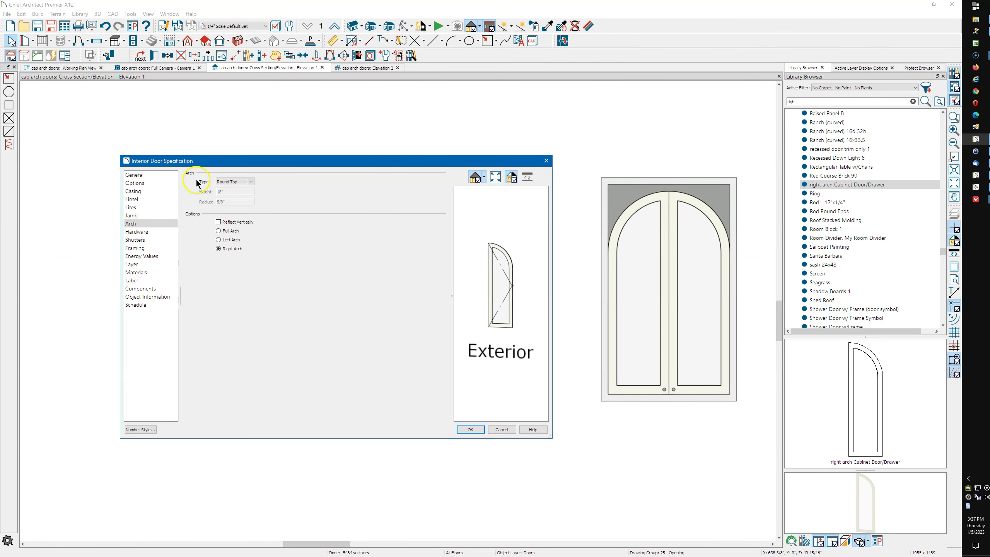
{"action": "left_click", "coordinate": [132, 177]}
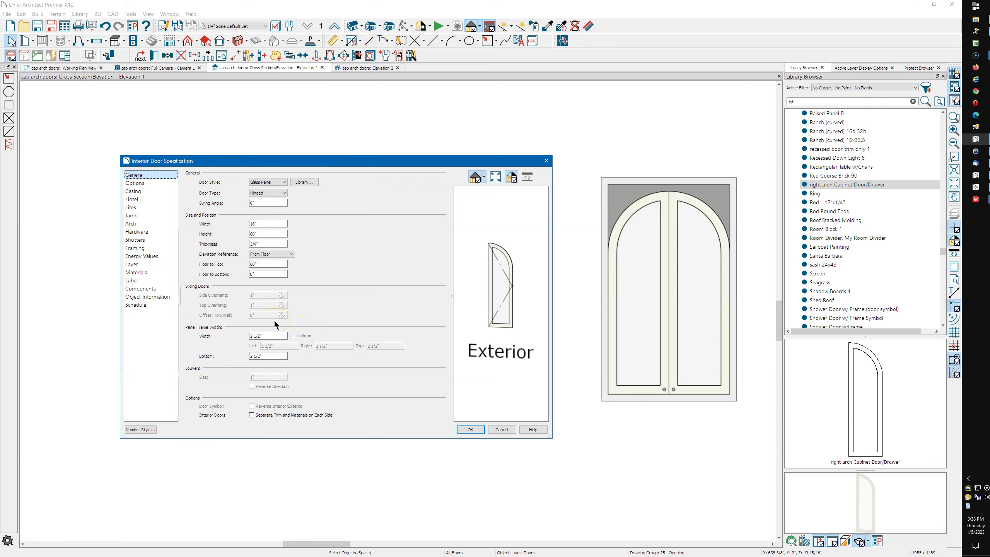
{"action": "left_click", "coordinate": [289, 352]}
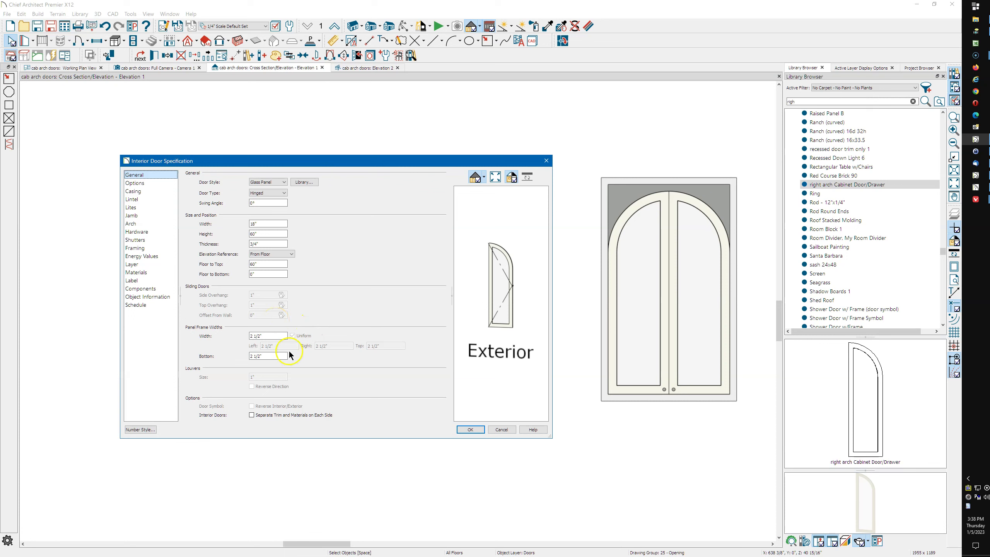
Review the half-arch door's panel options, casing and hardware settings.
{"action": "left_click", "coordinate": [141, 184]}
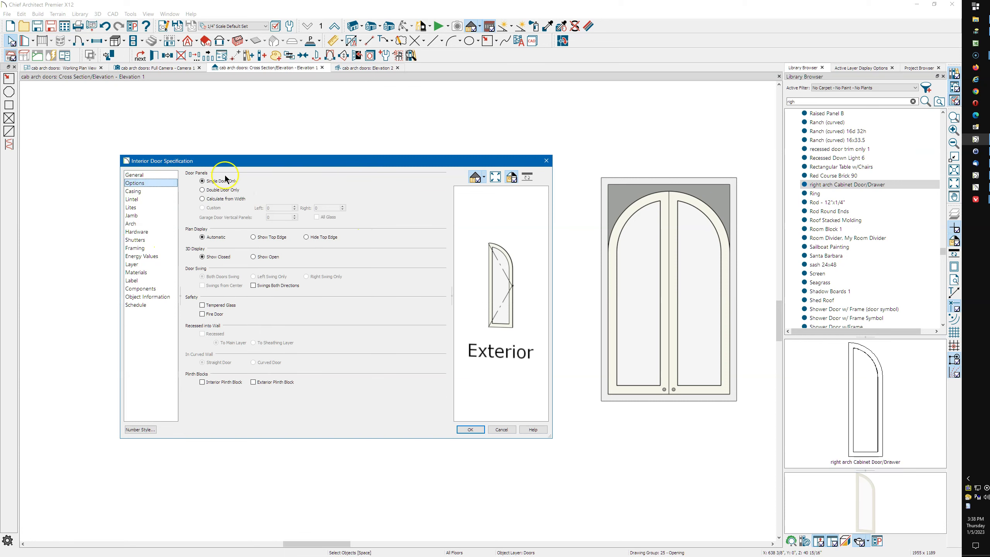
{"action": "left_click", "coordinate": [141, 192]}
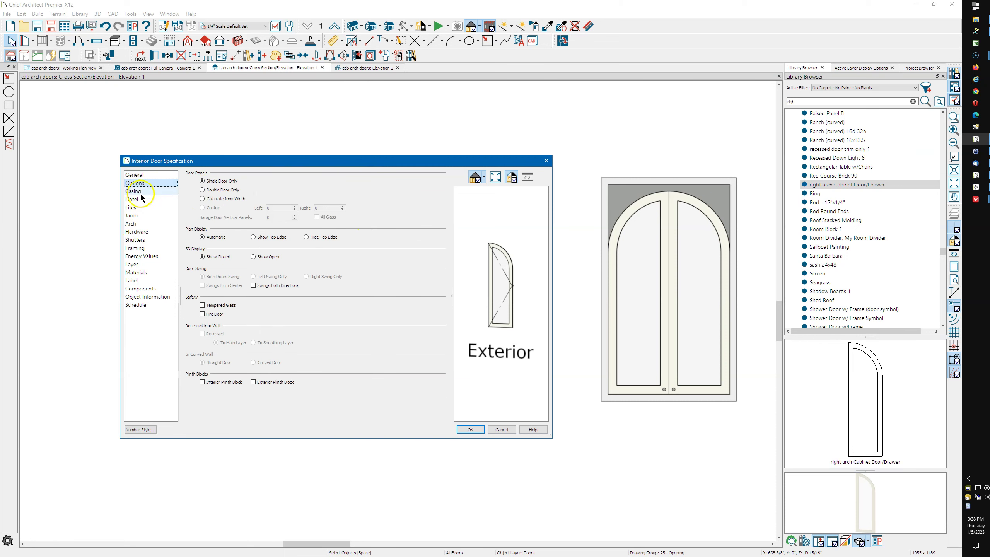
{"action": "left_click", "coordinate": [141, 215]}
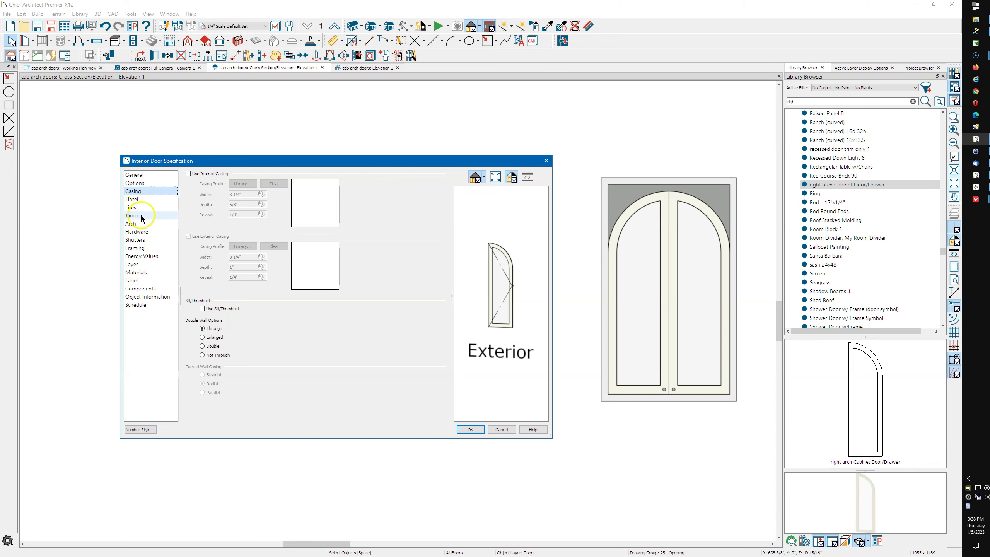
{"action": "left_click", "coordinate": [140, 191]}
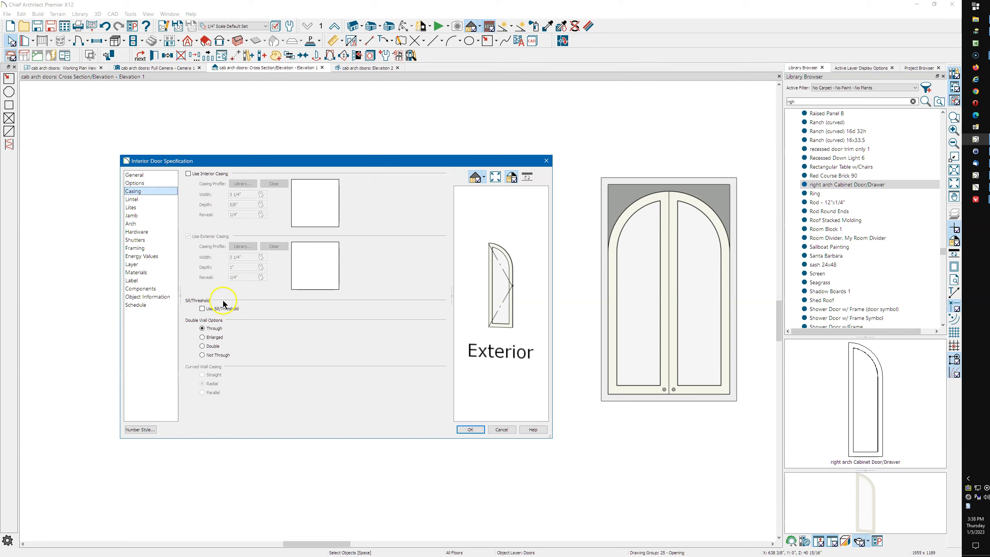
{"action": "left_click", "coordinate": [144, 231]}
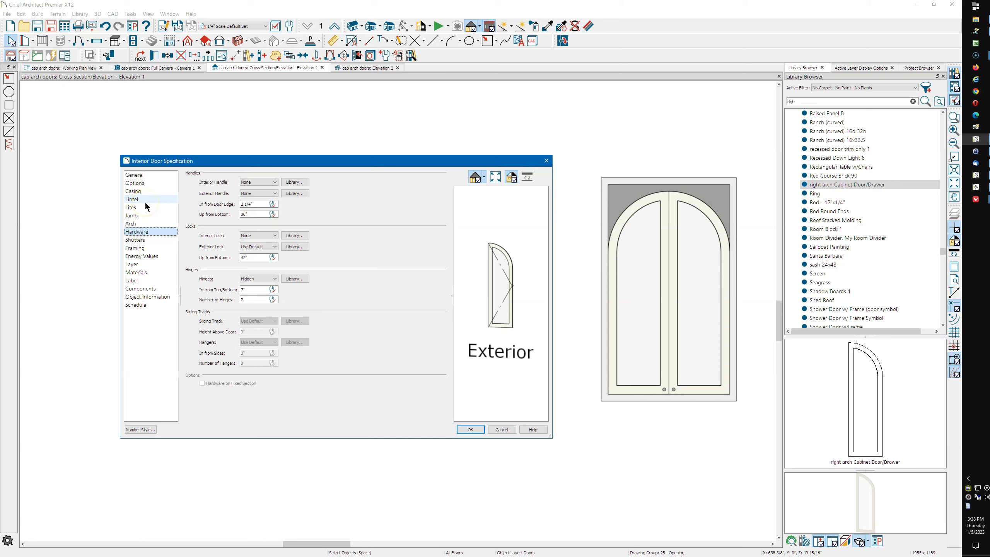
Turn the half-arch door into a 36-inch-wide double door with a full round-top arch.
{"action": "left_click", "coordinate": [134, 175]}
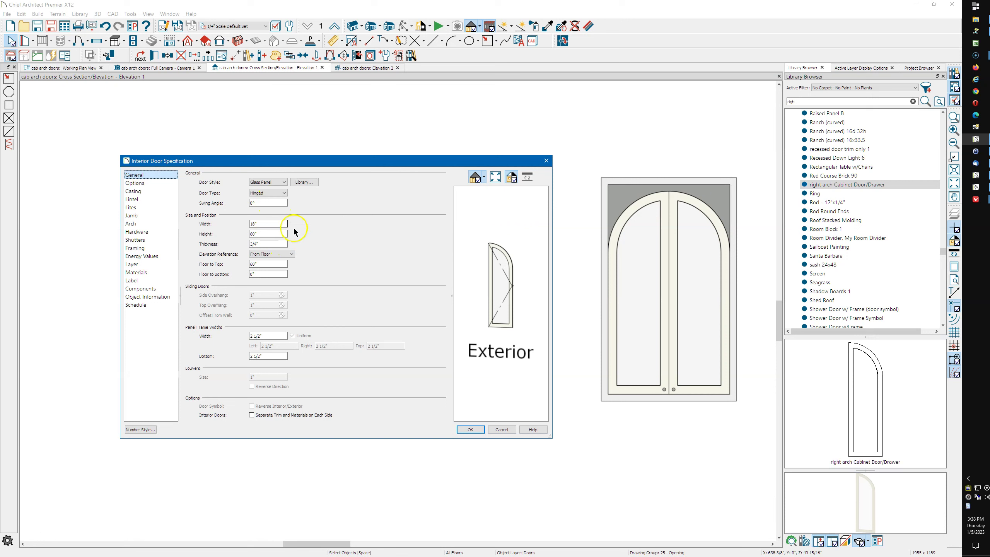
{"action": "left_click", "coordinate": [251, 225]}
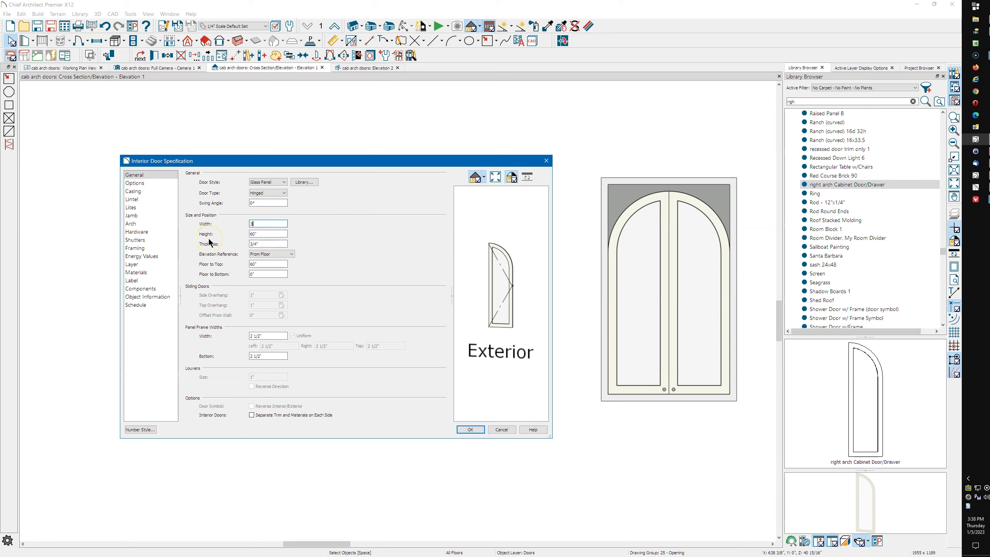
{"action": "left_click", "coordinate": [146, 187]}
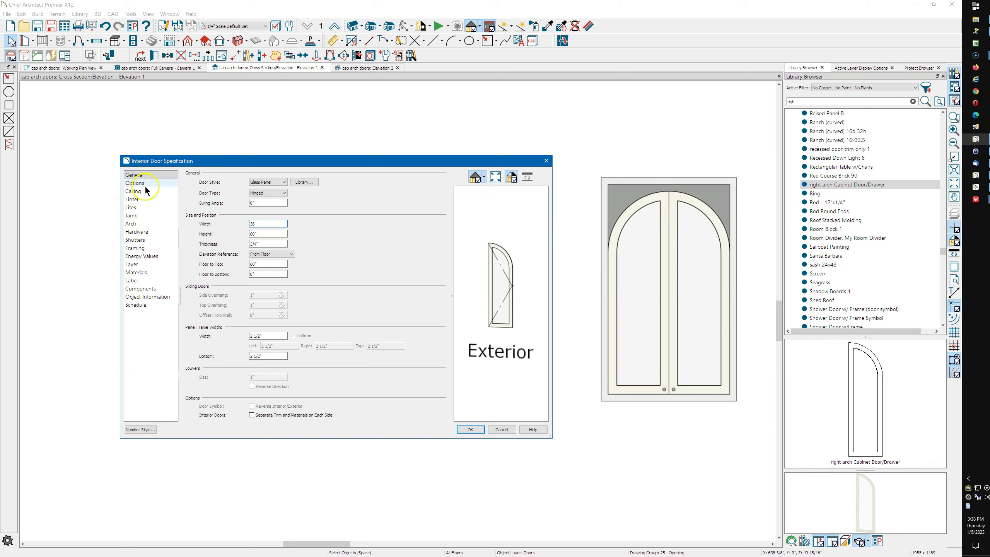
{"action": "left_click", "coordinate": [202, 190]}
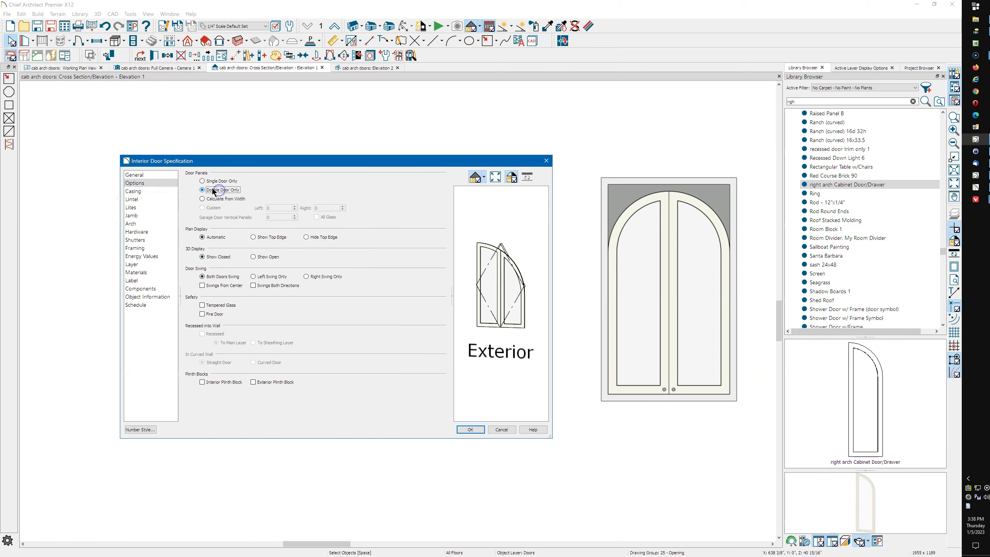
{"action": "left_click", "coordinate": [133, 224]}
{"action": "left_click", "coordinate": [218, 230]}
{"action": "left_click", "coordinate": [218, 248]}
{"action": "left_click", "coordinate": [471, 429]}
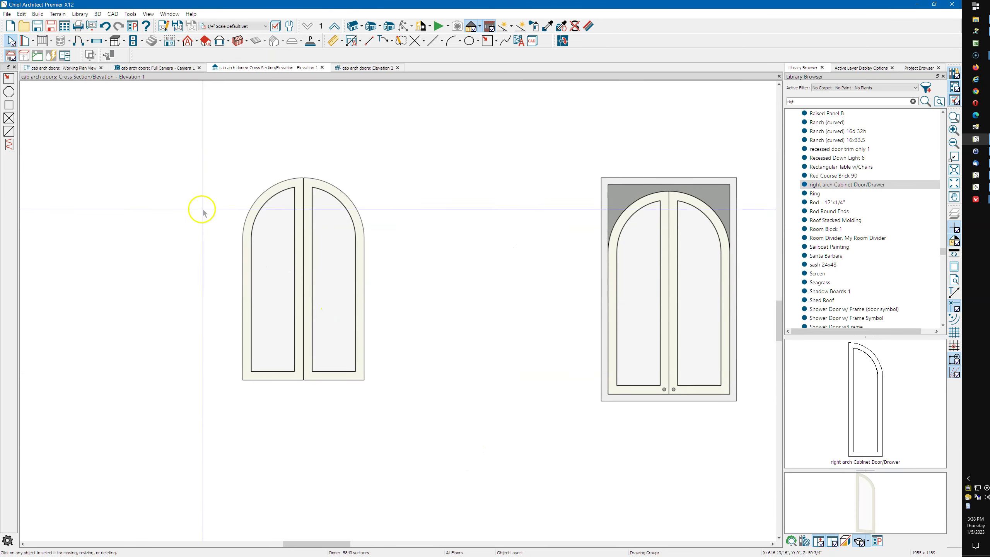
Change the double door's arch type to Flat Top Arch with a height of 10 inches.
{"action": "scroll", "coordinate": [243, 377], "scroll_direction": "down", "scroll_amount": 3}
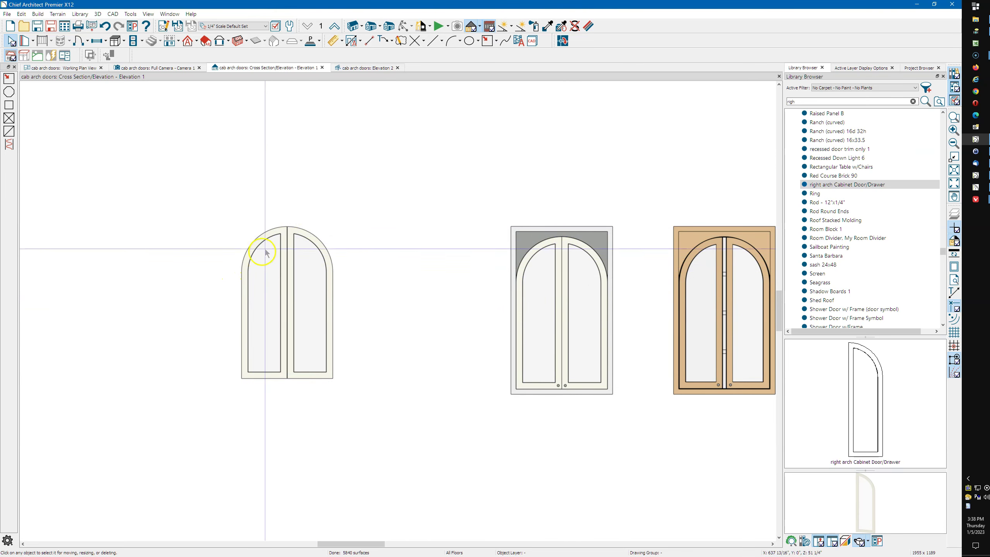
{"action": "double_click", "coordinate": [281, 240]}
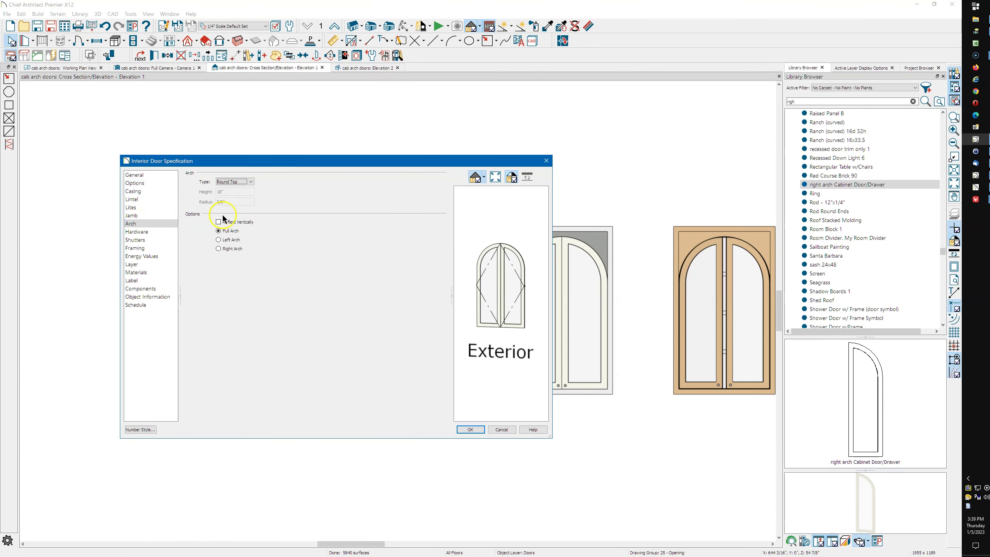
{"action": "left_click", "coordinate": [236, 182]}
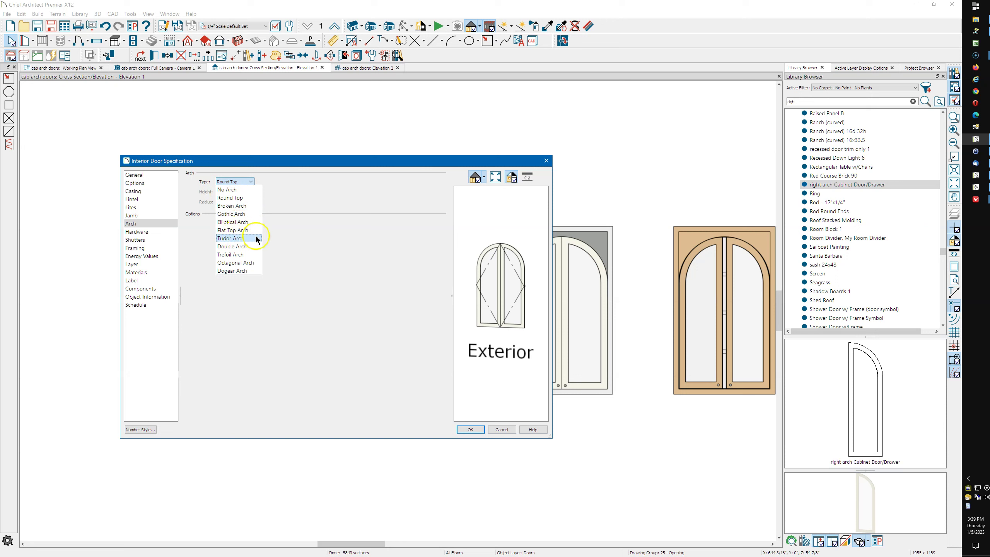
{"action": "left_click", "coordinate": [245, 231]}
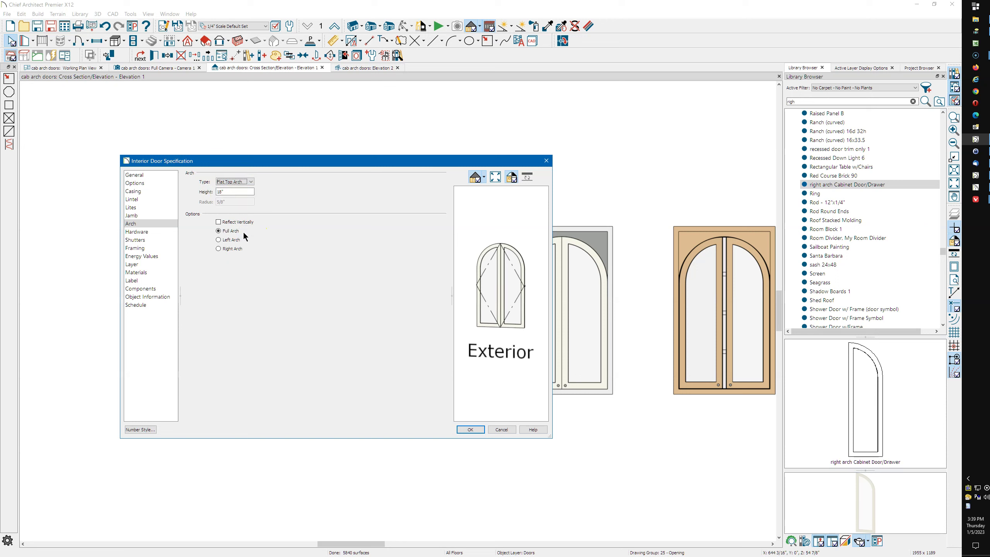
{"action": "double_click", "coordinate": [232, 191]}
{"action": "type", "text": "10"}
{"action": "key", "text": "Tab"}
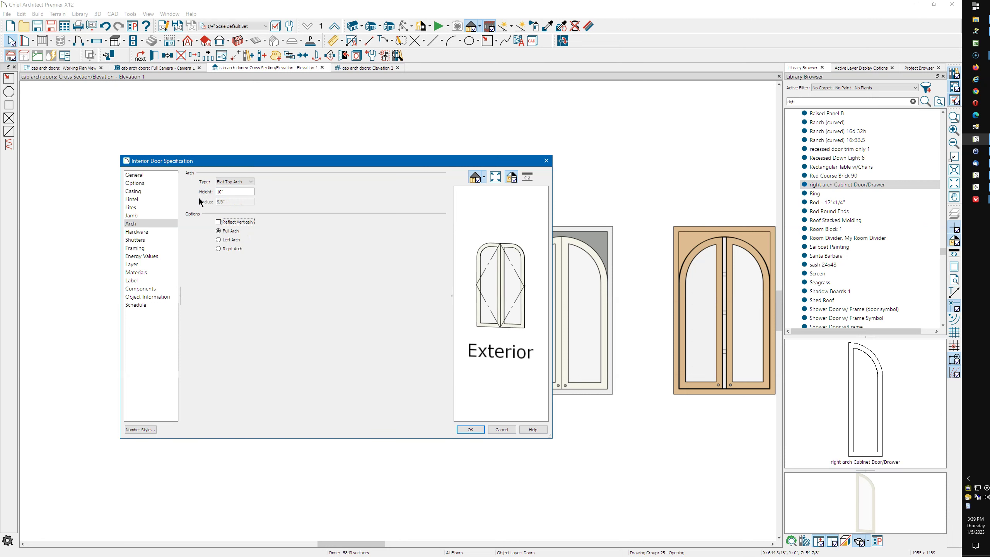
Apply the Flat Top Arch settings to the double door and deselect it.
{"action": "left_click", "coordinate": [470, 430]}
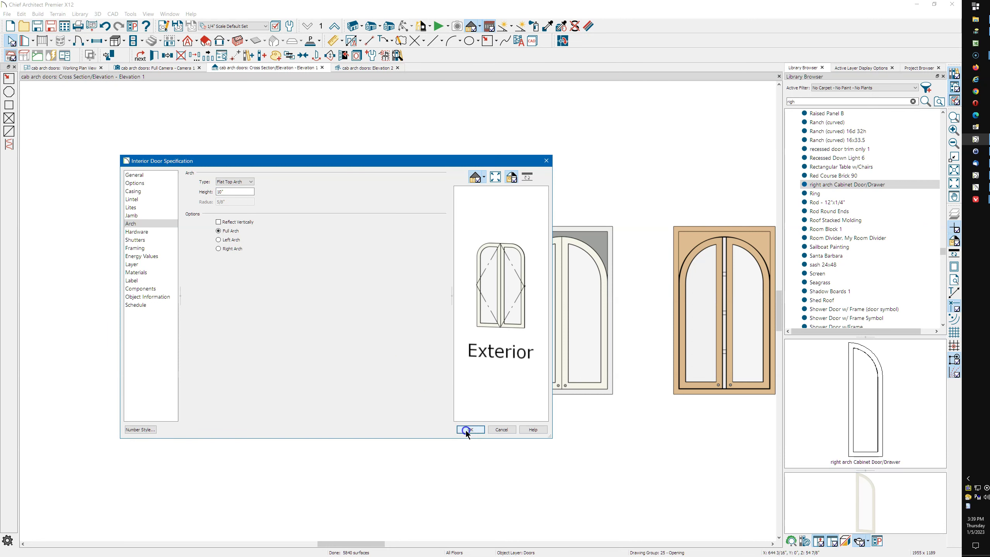
{"action": "left_click", "coordinate": [174, 332]}
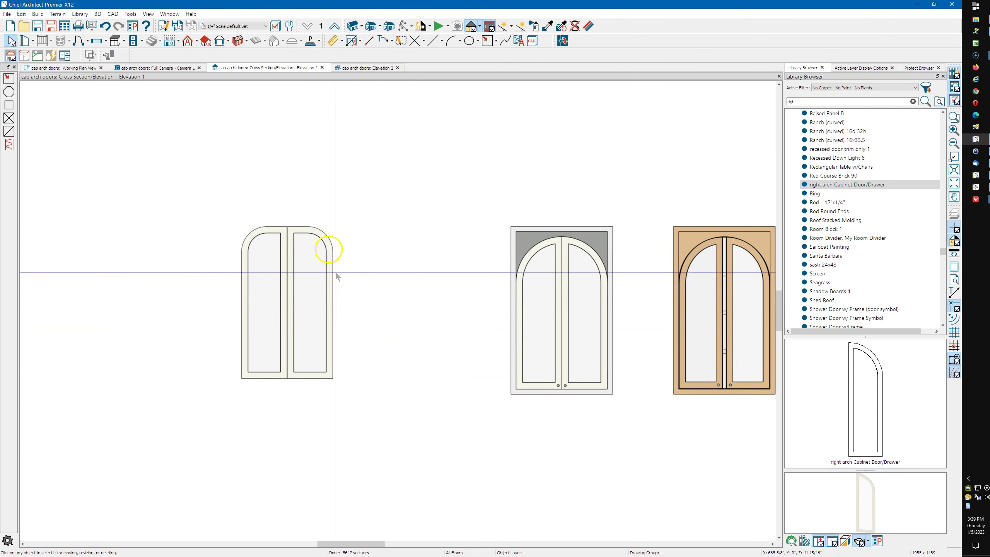
Examine the double door's rounded outer corners, square inner panel corners and frame joints in the elevation.
{"action": "scroll", "coordinate": [302, 237], "scroll_direction": "up", "scroll_amount": 5}
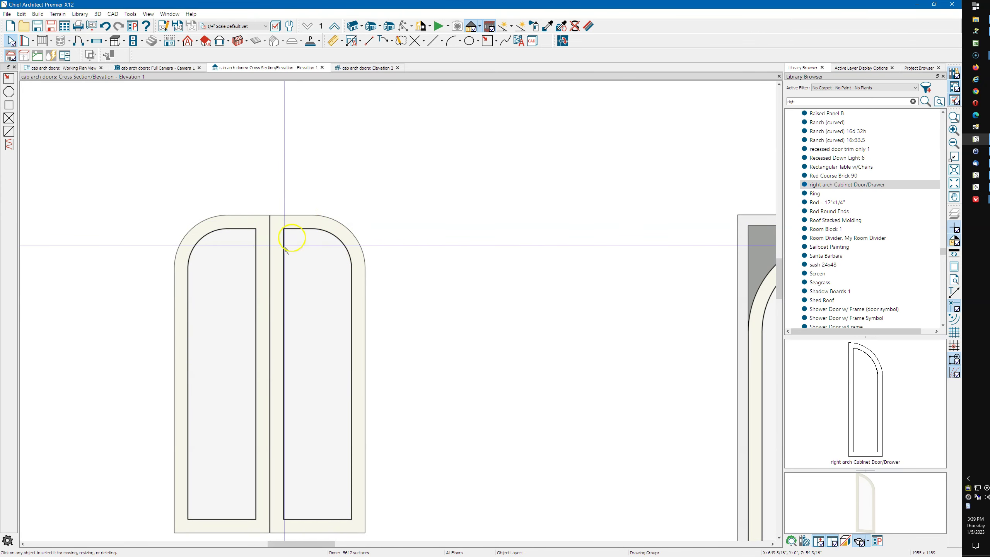
{"action": "scroll", "coordinate": [308, 196], "scroll_direction": "down", "scroll_amount": 1}
{"action": "scroll", "coordinate": [296, 202], "scroll_direction": "down", "scroll_amount": 2}
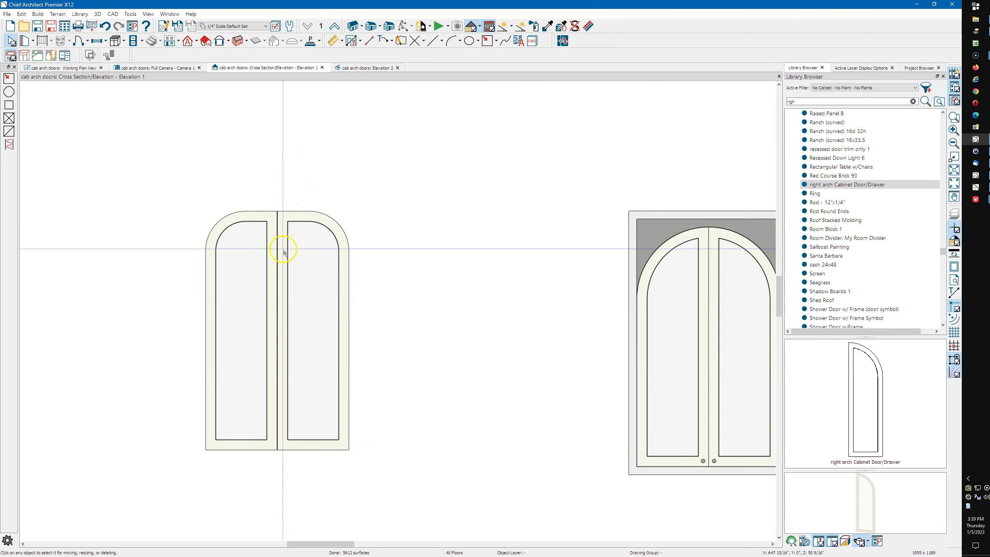
{"action": "scroll", "coordinate": [318, 229], "scroll_direction": "up", "scroll_amount": 3}
{"action": "scroll", "coordinate": [335, 233], "scroll_direction": "up", "scroll_amount": 5}
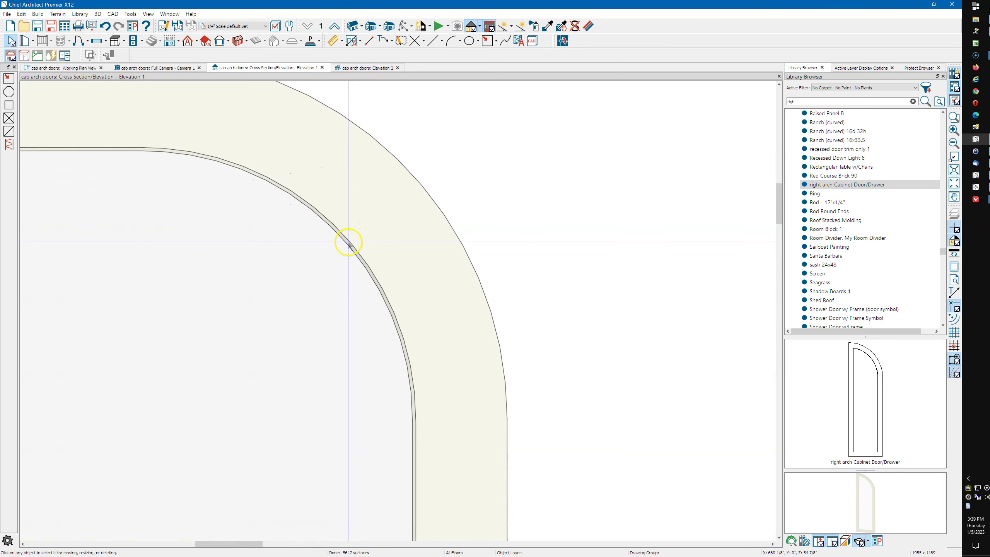
{"action": "scroll", "coordinate": [323, 215], "scroll_direction": "down", "scroll_amount": 2}
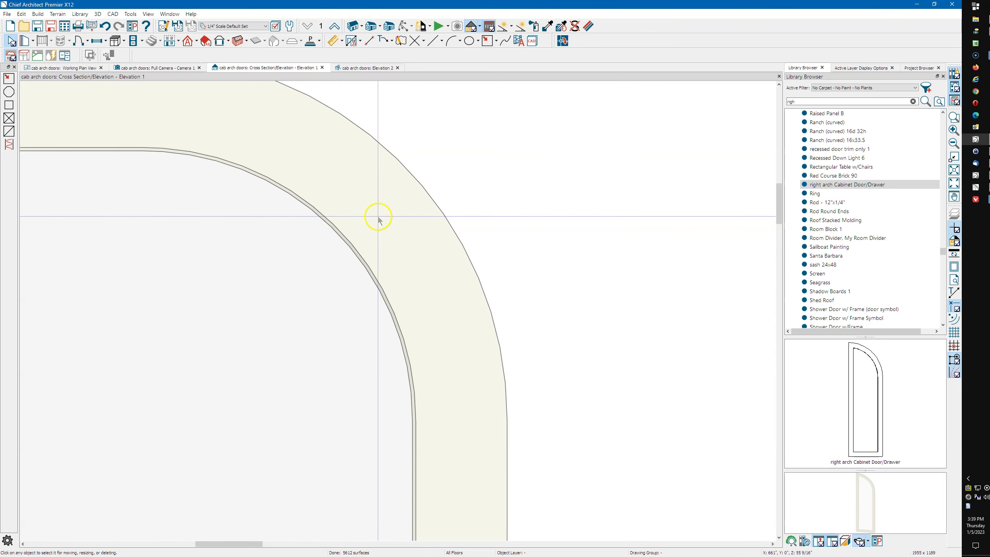
{"action": "middle_click_drag", "start_coordinate": [380, 219], "coordinate": [403, 222]}
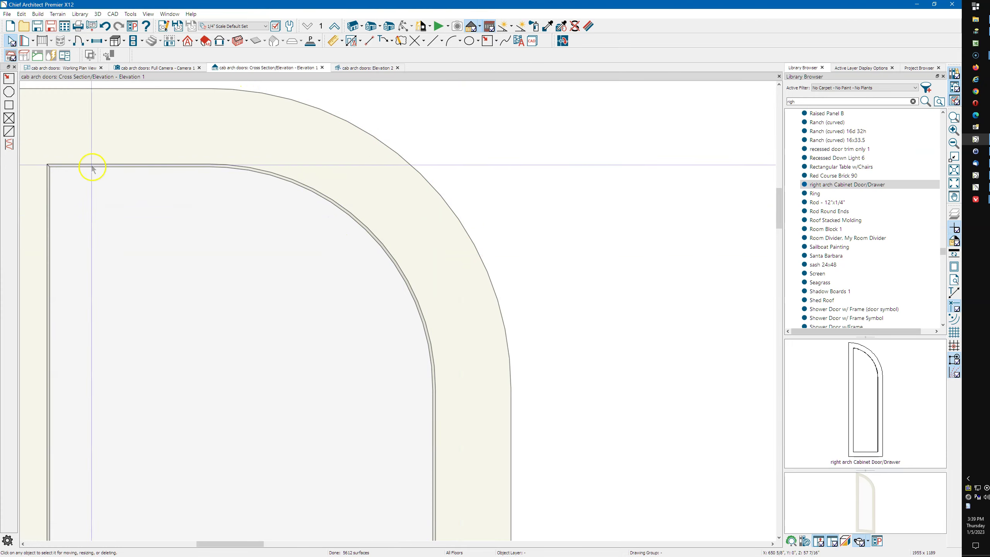
{"action": "scroll", "coordinate": [39, 160], "scroll_direction": "up", "scroll_amount": 5}
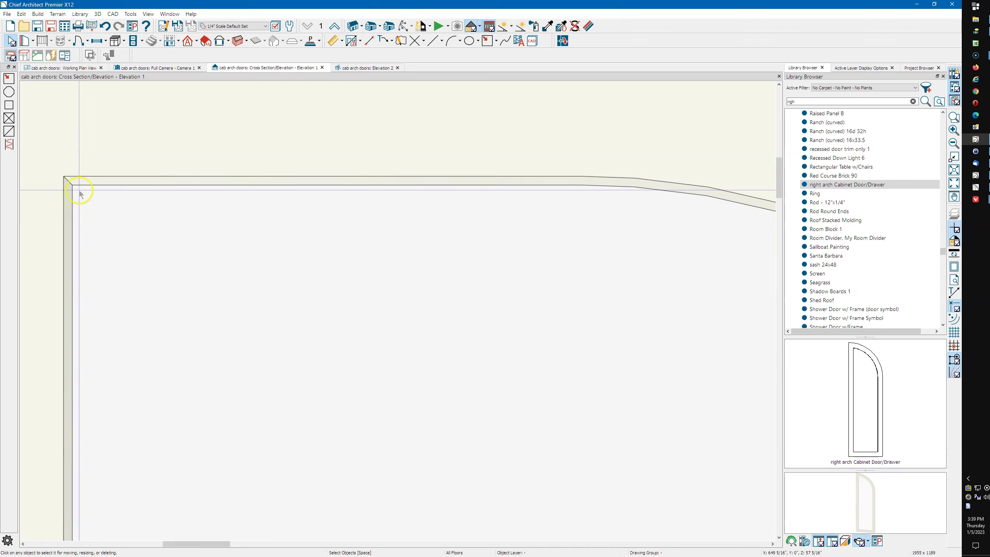
{"action": "scroll", "coordinate": [129, 152], "scroll_direction": "down", "scroll_amount": 5}
{"action": "scroll", "coordinate": [129, 152], "scroll_direction": "down", "scroll_amount": 5}
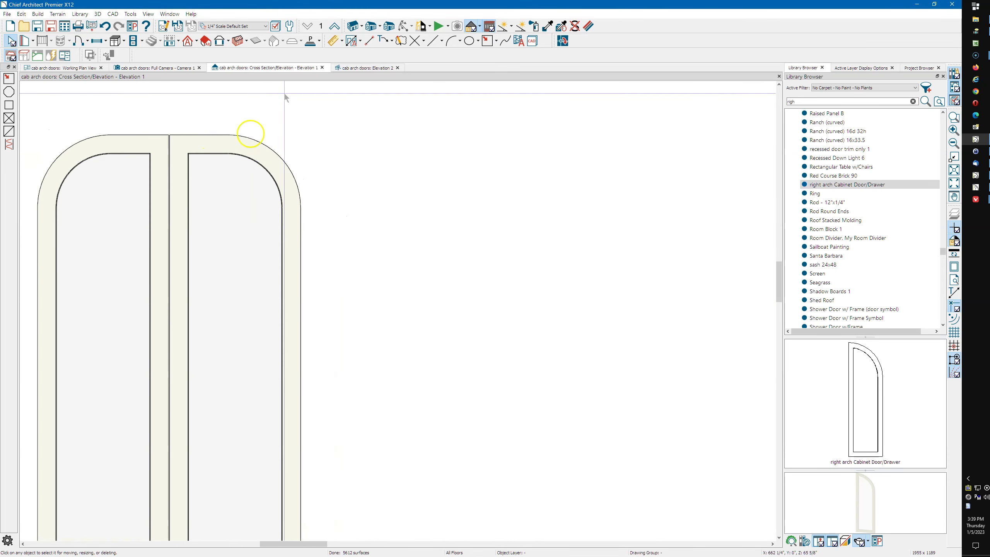
Examine the wood cabinet's inset arched doors in the full camera view and compare them with the neighbouring cabinet and door.
{"action": "left_click", "coordinate": [170, 67]}
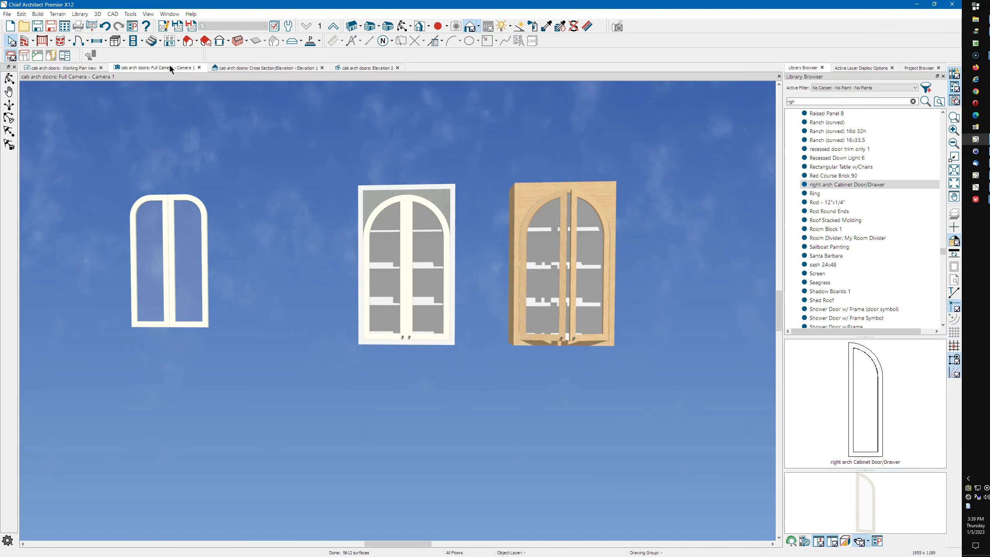
{"action": "scroll", "coordinate": [565, 259], "scroll_direction": "up", "scroll_amount": 5}
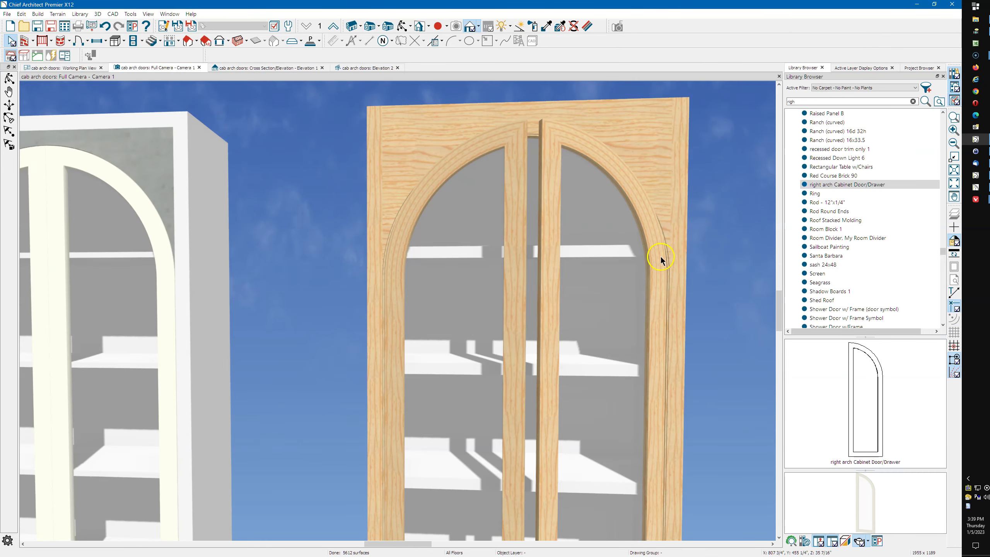
{"action": "scroll", "coordinate": [660, 260], "scroll_direction": "down", "scroll_amount": 1}
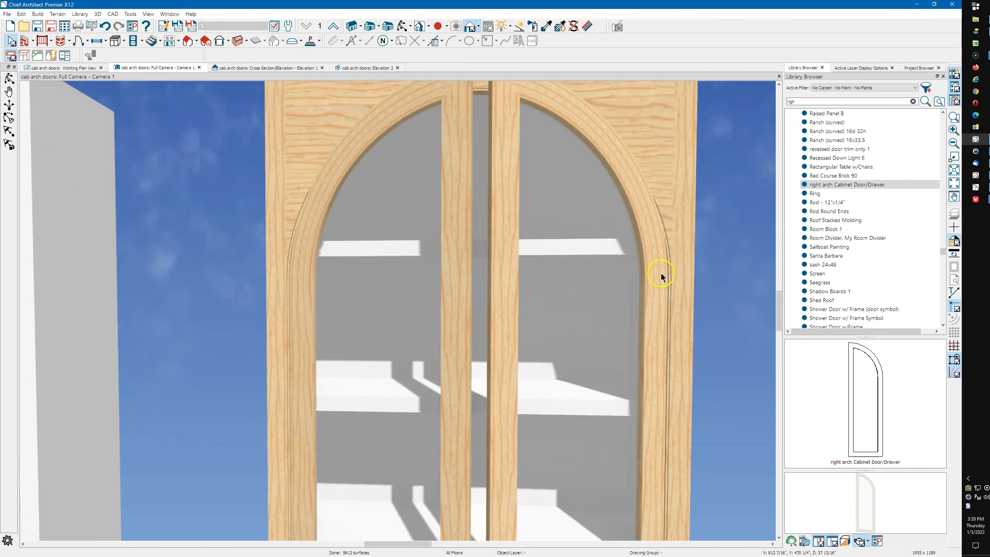
{"action": "scroll", "coordinate": [660, 276], "scroll_direction": "up", "scroll_amount": 2}
{"action": "scroll", "coordinate": [590, 215], "scroll_direction": "down", "scroll_amount": 3}
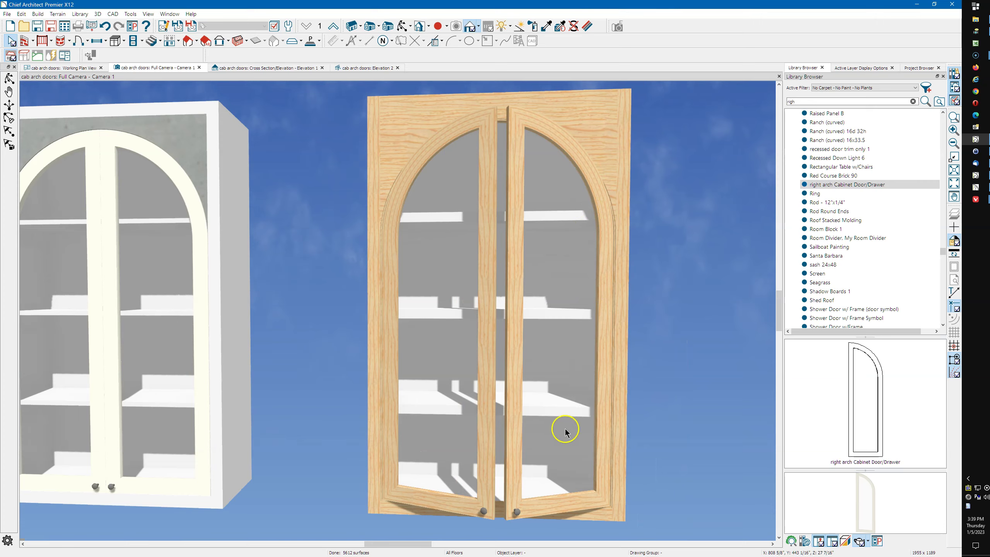
{"action": "scroll", "coordinate": [412, 501], "scroll_direction": "up", "scroll_amount": 4}
{"action": "scroll", "coordinate": [412, 501], "scroll_direction": "down", "scroll_amount": 5}
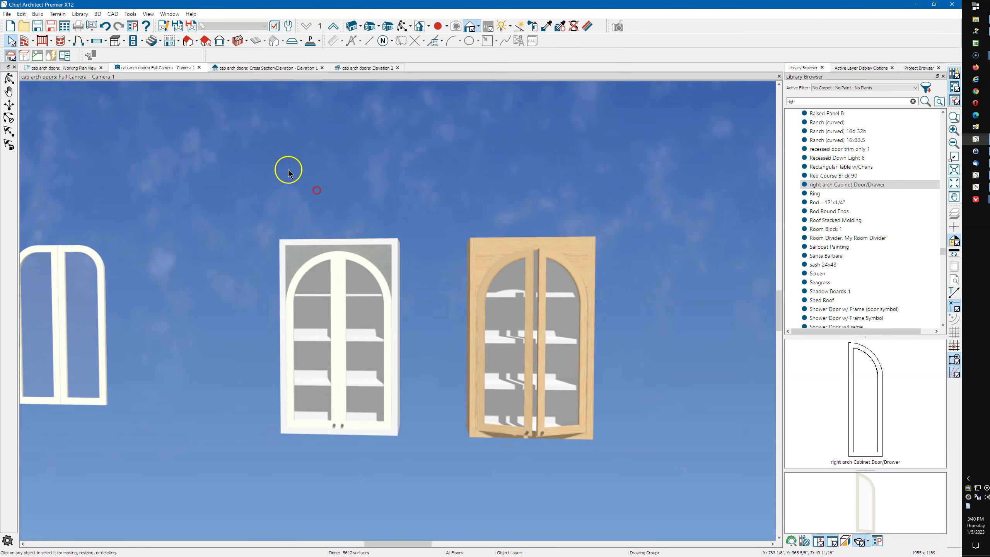
Reopen the flat-top double door's specification from the elevation and set its arch option to Right Arch.
{"action": "left_click", "coordinate": [250, 70]}
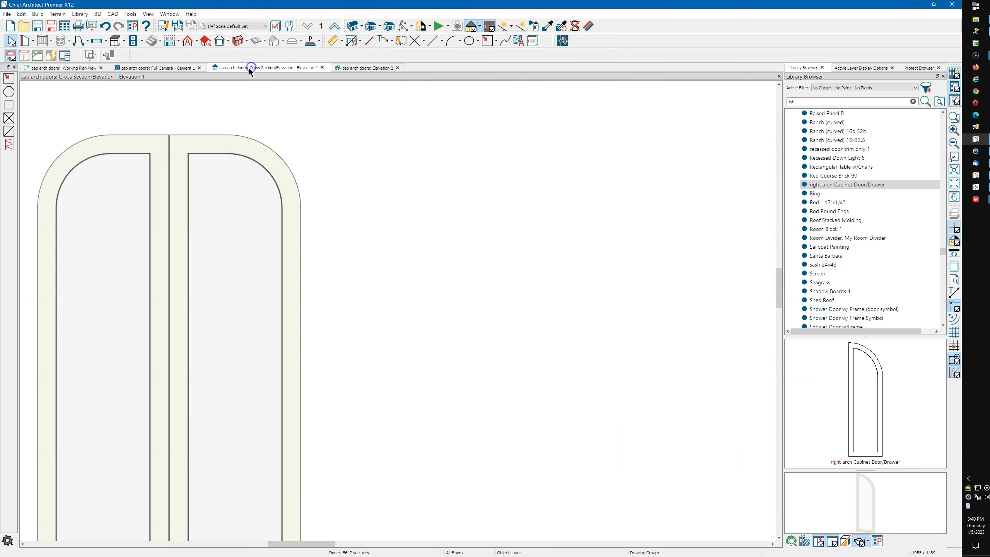
{"action": "scroll", "coordinate": [343, 128], "scroll_direction": "down", "scroll_amount": 3}
{"action": "scroll", "coordinate": [337, 140], "scroll_direction": "down", "scroll_amount": 2}
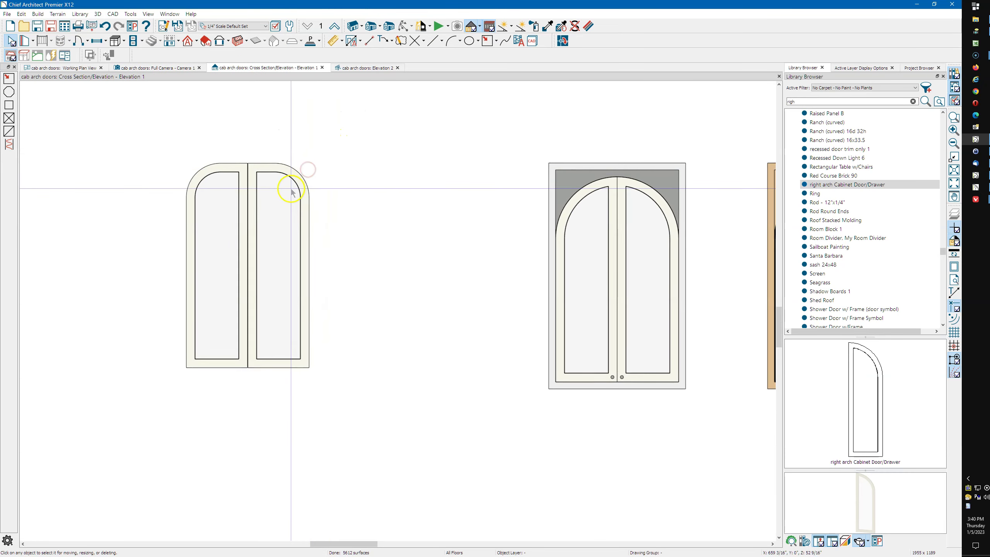
{"action": "double_click", "coordinate": [250, 171]}
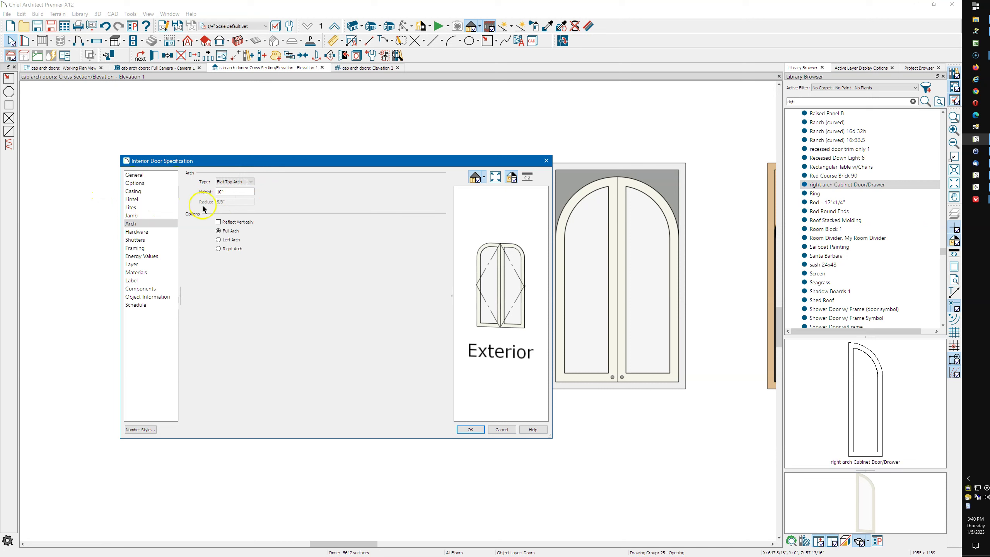
{"action": "left_click", "coordinate": [219, 248]}
Set the door's width to 18 inches and change its panels to Single Door Only.
{"action": "left_click", "coordinate": [141, 174]}
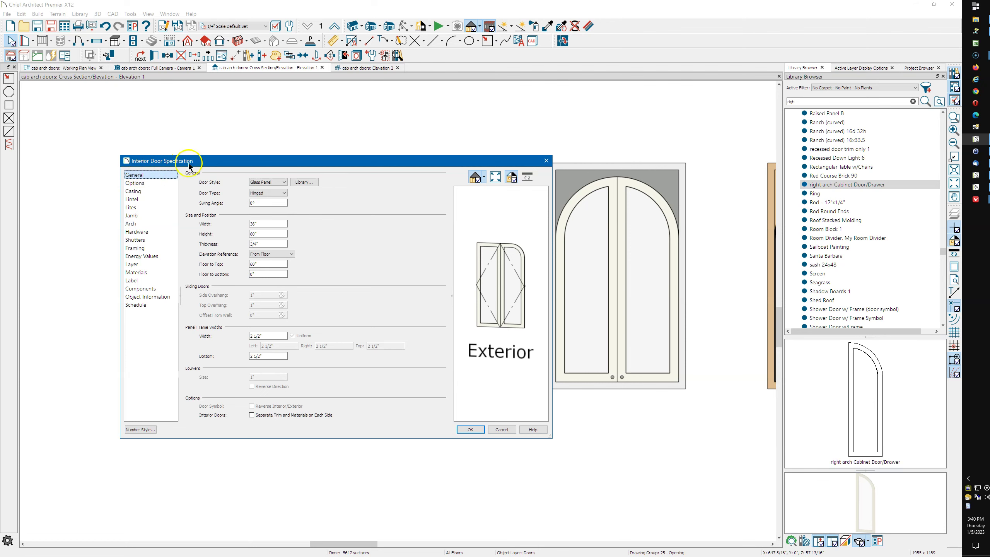
{"action": "left_click_drag", "start_coordinate": [192, 168], "coordinate": [166, 206]}
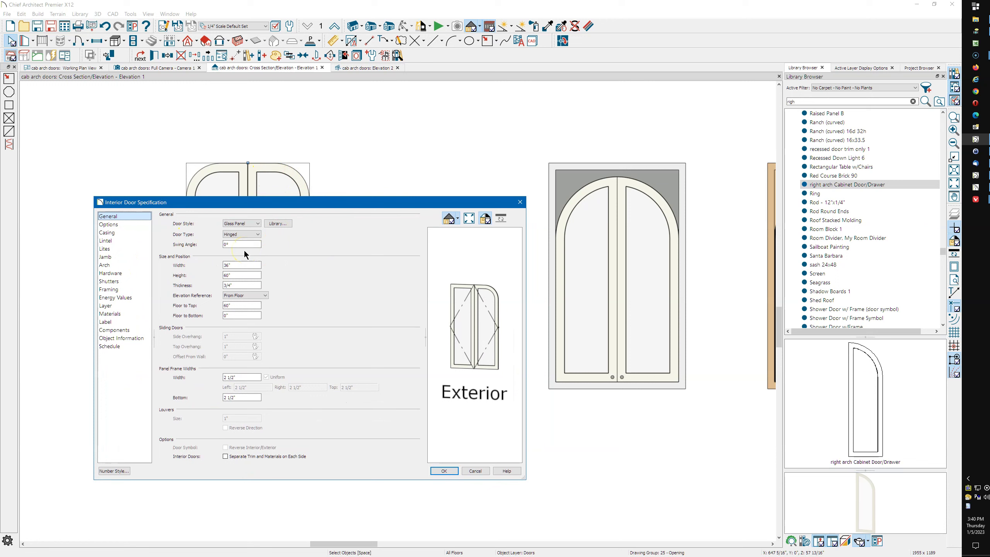
{"action": "left_click_drag", "start_coordinate": [230, 265], "coordinate": [194, 266]}
{"action": "left_click", "coordinate": [140, 224]}
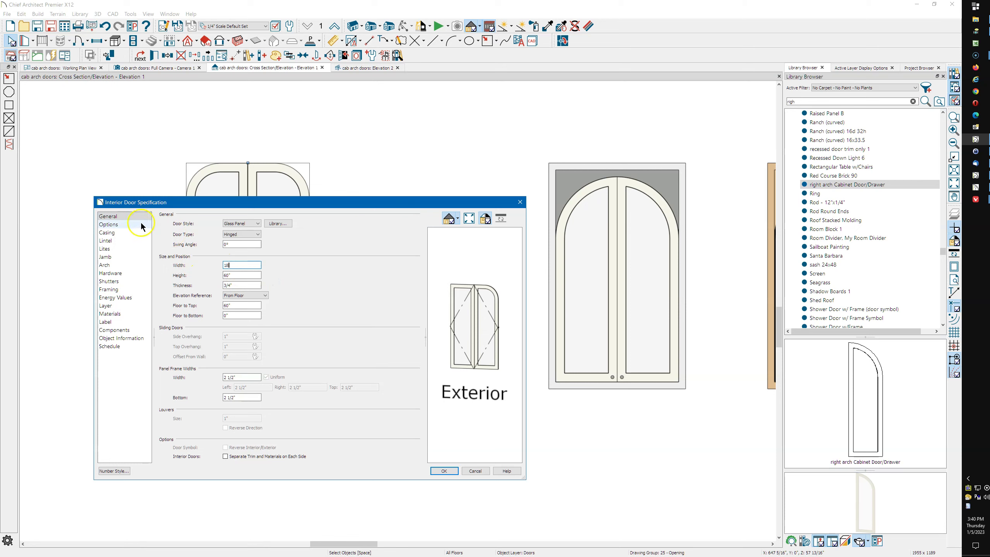
{"action": "left_click", "coordinate": [195, 223]}
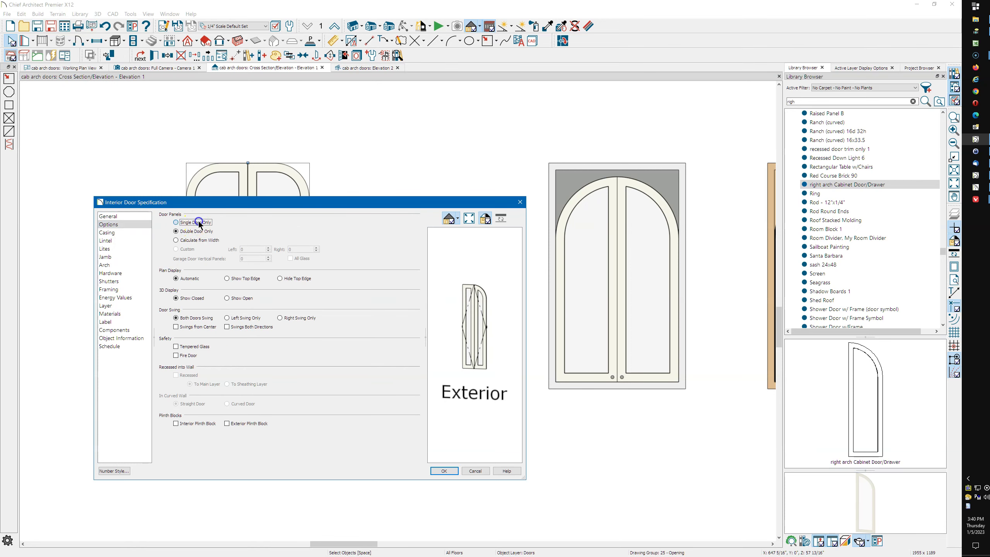
{"action": "left_click", "coordinate": [444, 470]}
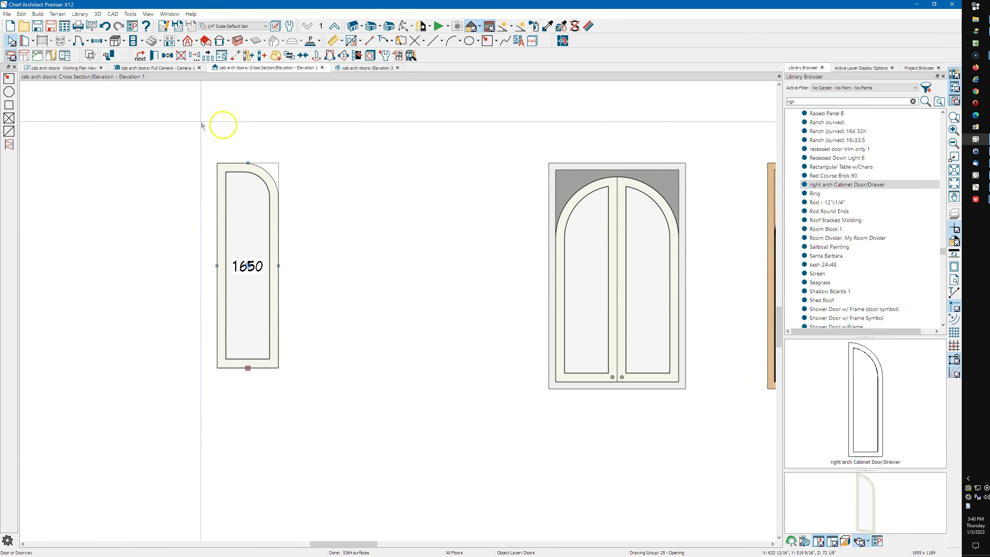
Convert the single right-arch door to a Cabinet Door/Drawer symbol, adding it to the library with advanced options shown.
{"action": "left_click", "coordinate": [397, 55]}
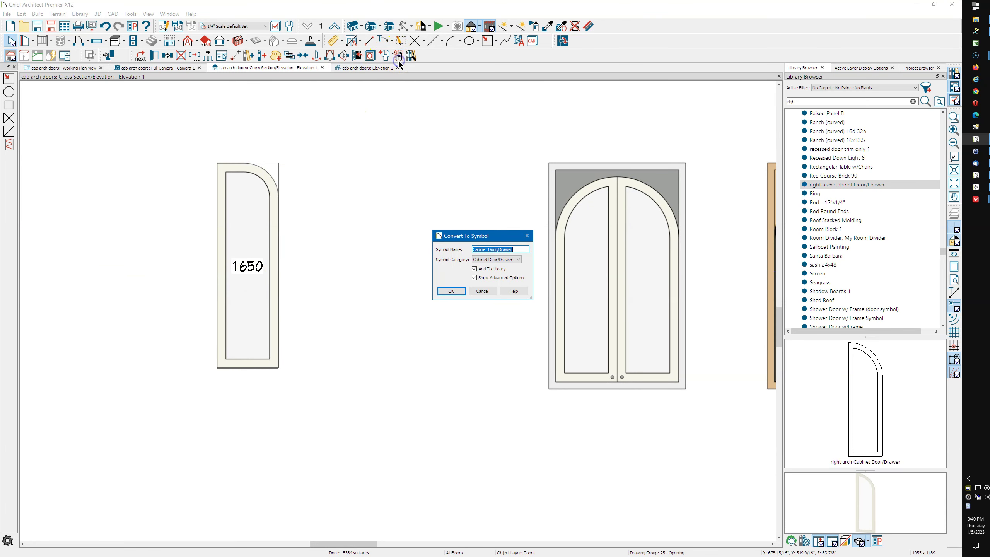
{"action": "left_click_drag", "start_coordinate": [502, 236], "coordinate": [371, 216]}
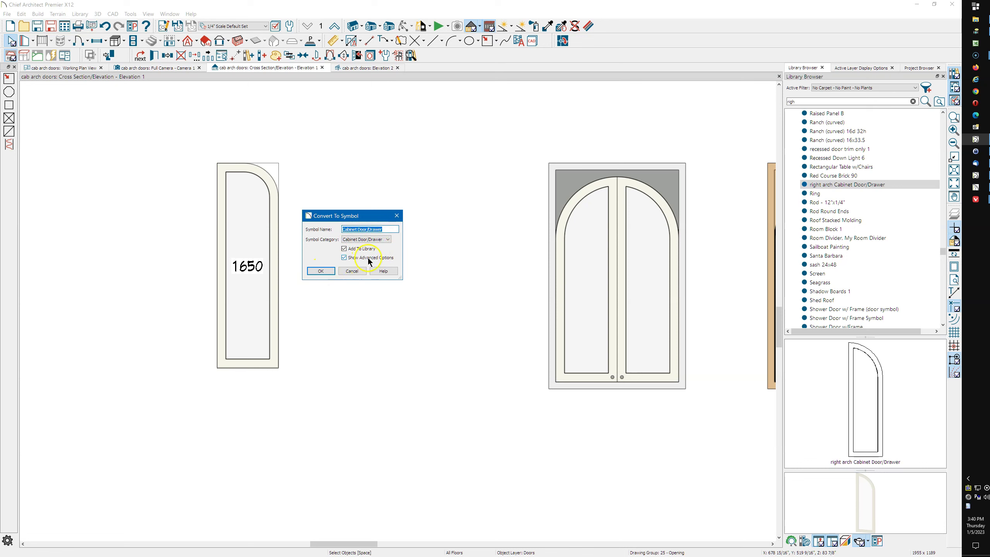
{"action": "left_click", "coordinate": [321, 270]}
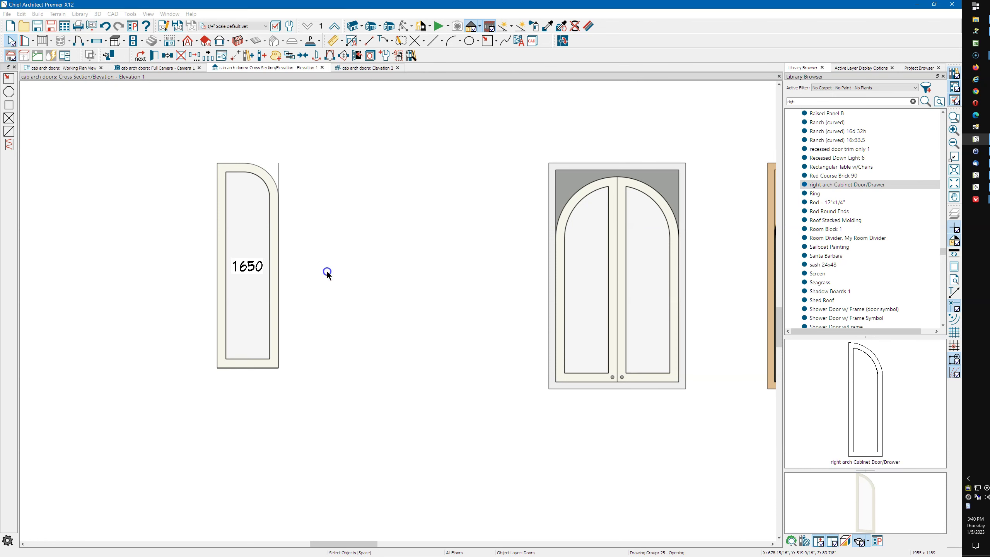
{"action": "left_click_drag", "start_coordinate": [349, 253], "coordinate": [319, 196]}
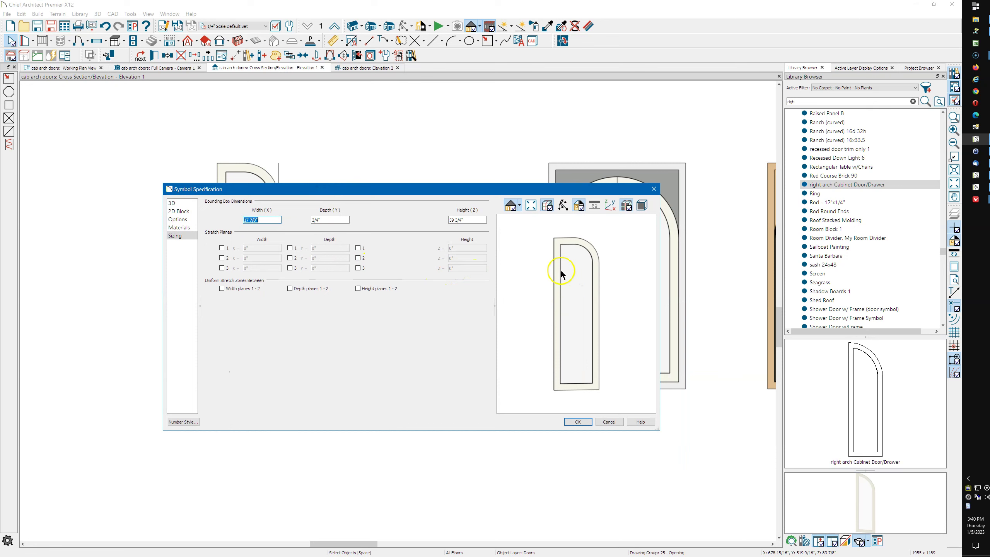
Enable the symbol's first height stretch plane and position it at 50 inches.
{"action": "left_click", "coordinate": [358, 247]}
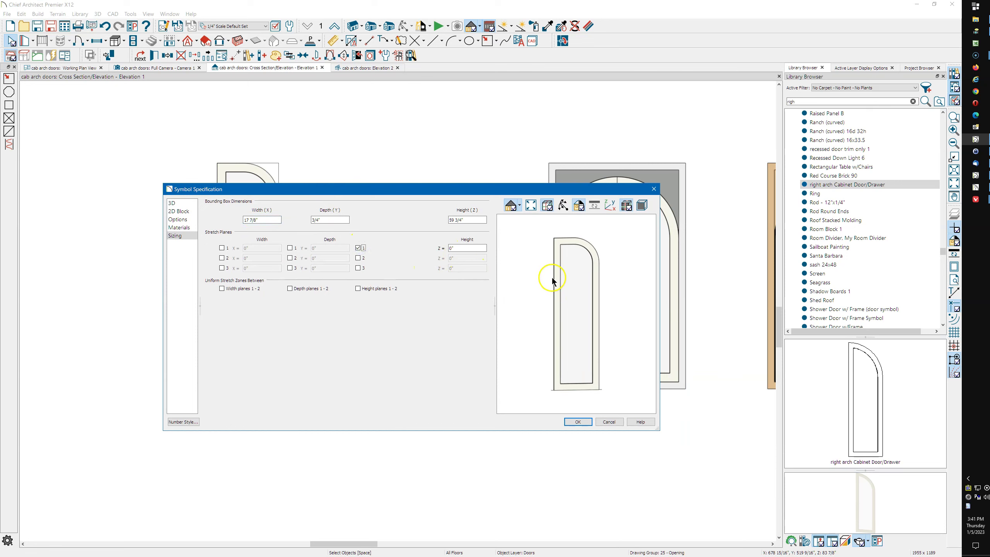
{"action": "left_click_drag", "start_coordinate": [472, 248], "coordinate": [431, 256]}
{"action": "type", "text": "50"}
{"action": "key", "text": "Tab"}
Enable the symbol's first width stretch plane, trying 8 and -8 inches before setting it to -2 inches.
{"action": "left_click", "coordinate": [222, 248]}
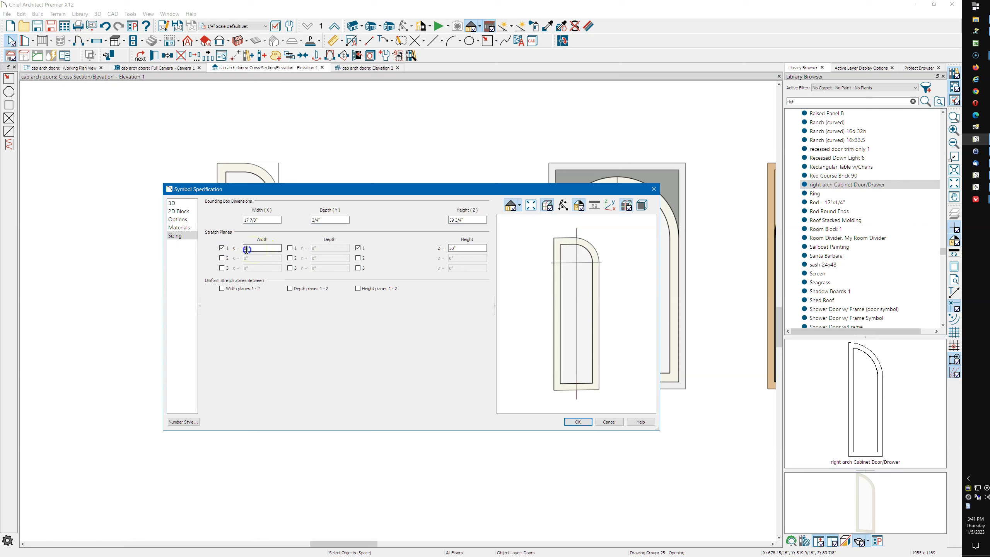
{"action": "type", "text": "8"}
{"action": "key", "text": "Tab"}
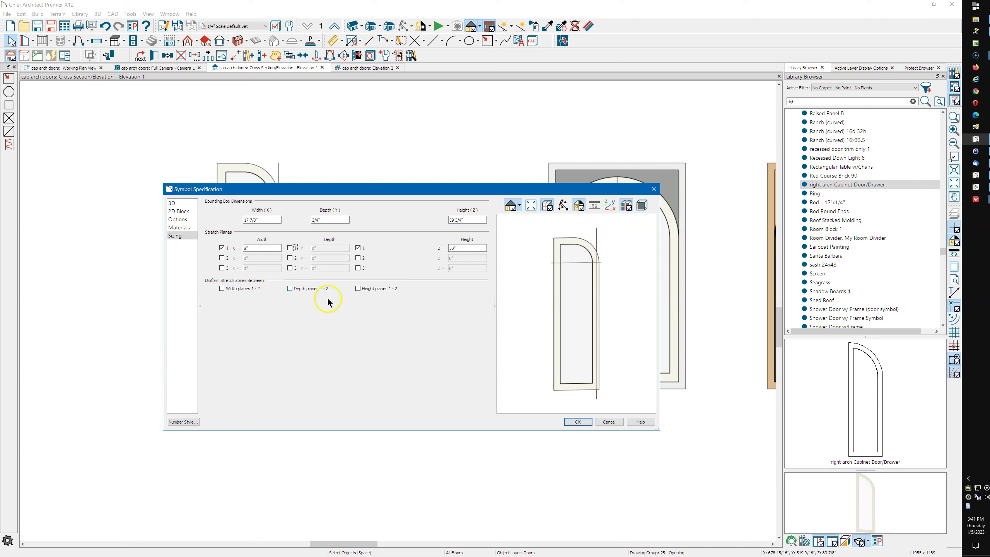
{"action": "left_click", "coordinate": [244, 248]}
{"action": "type", "text": "-"}
{"action": "key", "text": "Tab"}
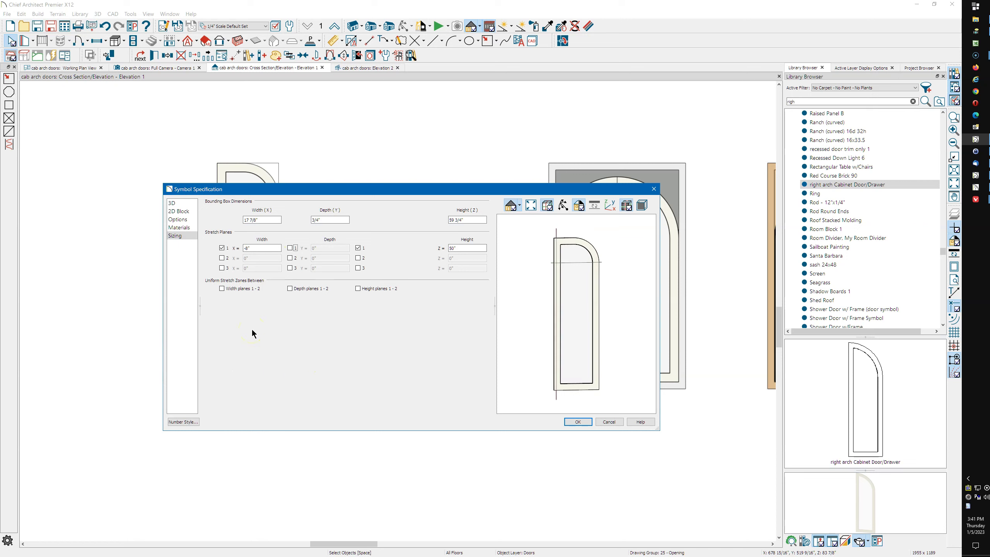
{"action": "left_click", "coordinate": [234, 248]}
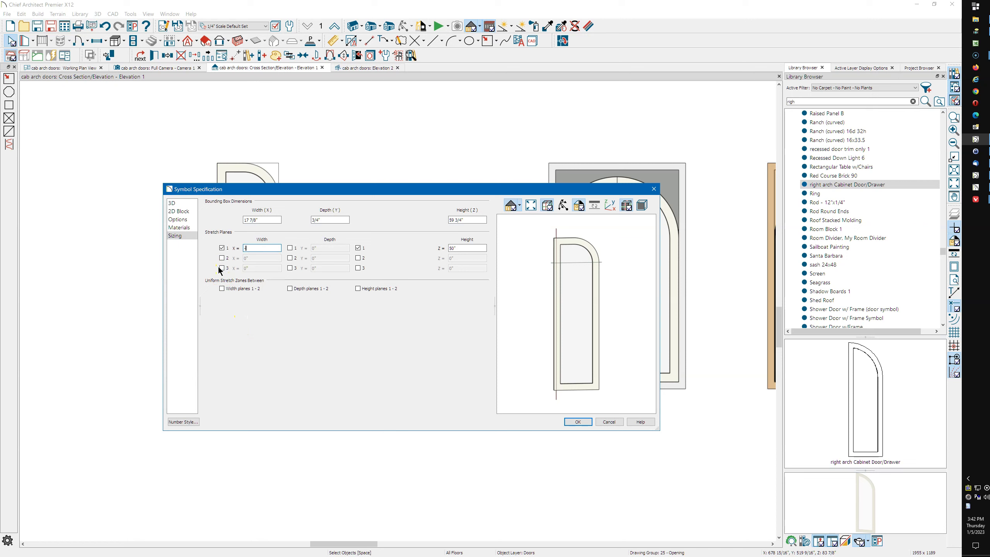
{"action": "type", "text": "-2"}
{"action": "key", "text": "Tab"}
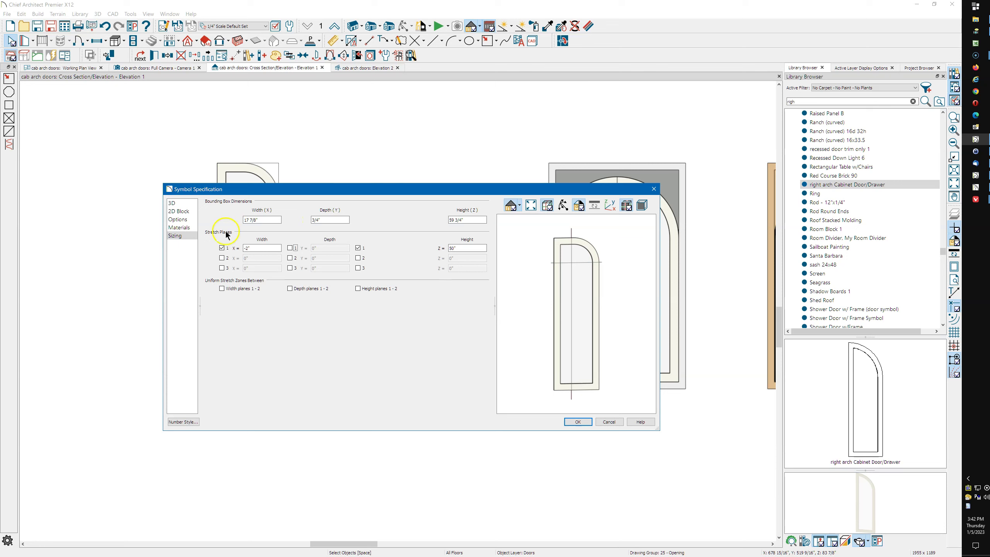
Name the symbol "right 1 Cabinet Door/Drawer" and save it to the library.
{"action": "left_click", "coordinate": [180, 203]}
{"action": "left_click", "coordinate": [256, 209]}
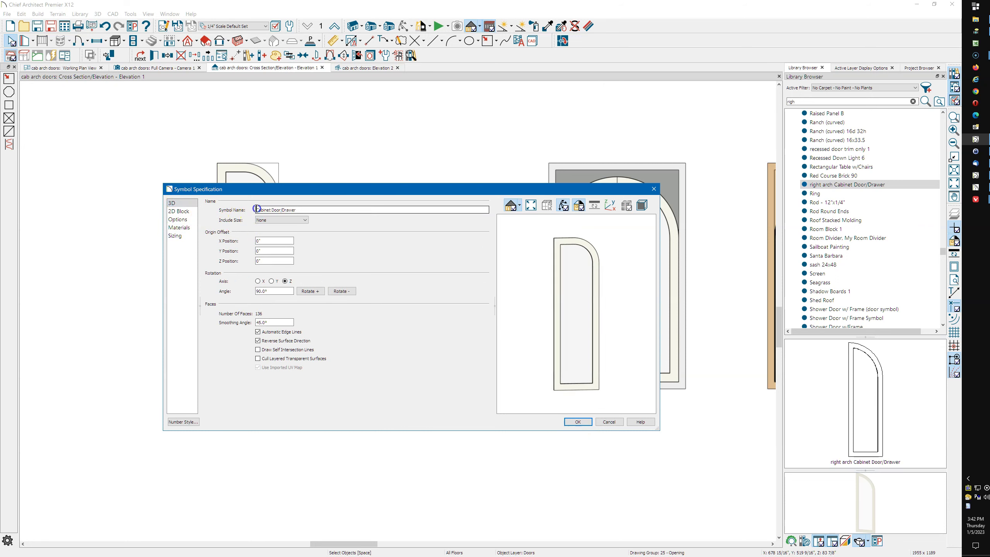
{"action": "left_click", "coordinate": [246, 295]}
{"action": "type", "text": "right "}
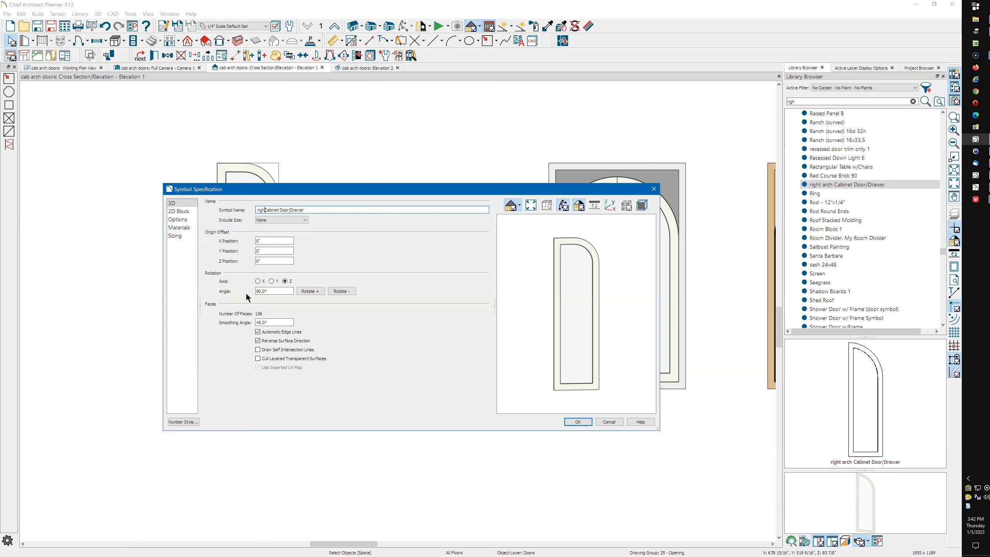
{"action": "type", "text": "1"}
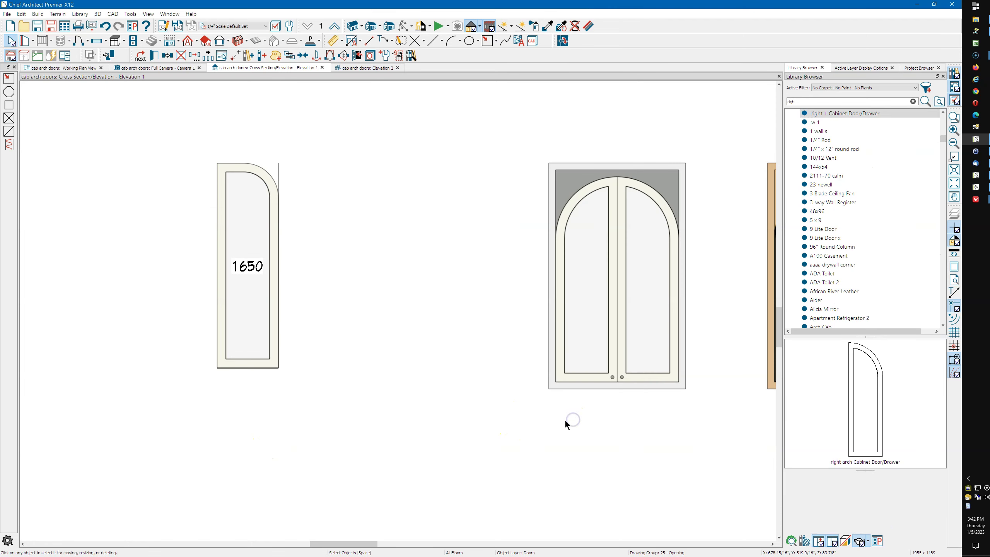
Apply the "right 1 Cabinet Door/Drawer" library symbol to the white arched double-door wall cabinet and check its doors in the camera view.
{"action": "left_click", "coordinate": [857, 193]}
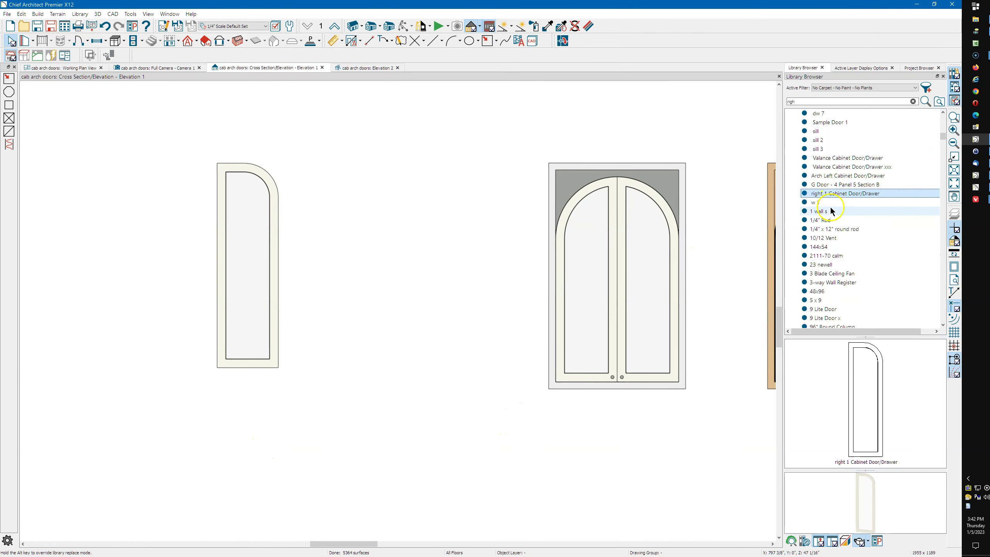
{"action": "left_click", "coordinate": [841, 194]}
{"action": "left_click", "coordinate": [840, 194]}
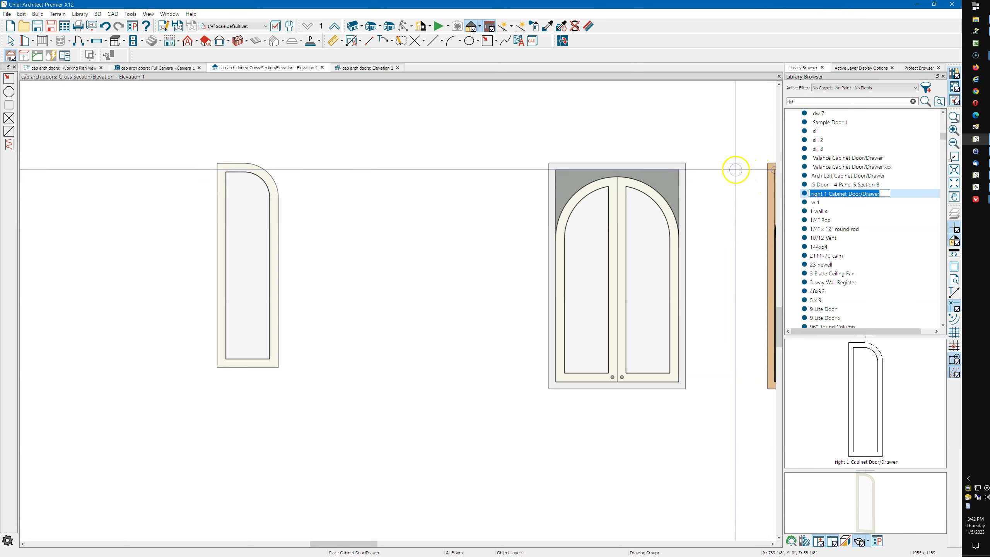
{"action": "left_click_drag", "start_coordinate": [638, 189], "coordinate": [604, 188]}
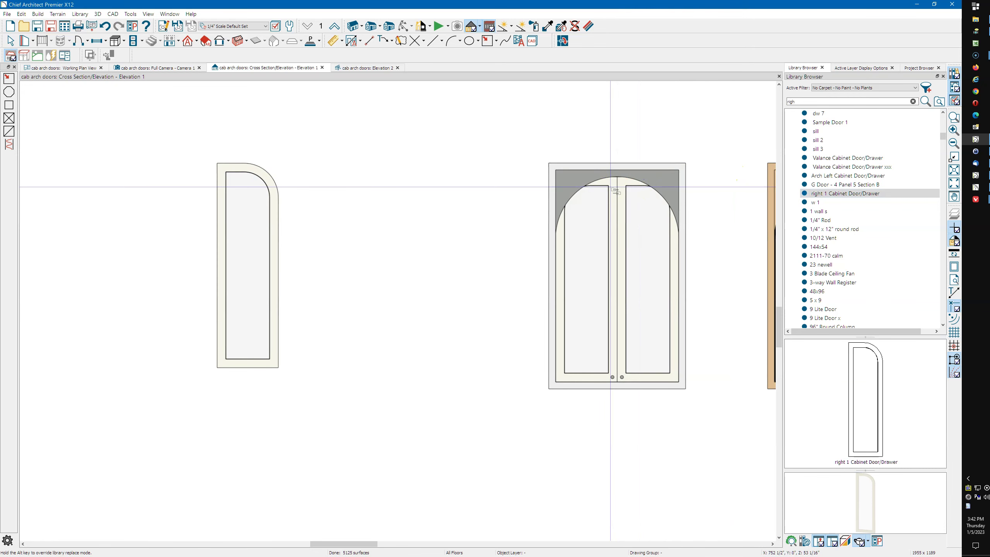
{"action": "left_click", "coordinate": [167, 69]}
{"action": "left_click", "coordinate": [367, 269]}
{"action": "left_click", "coordinate": [457, 187]}
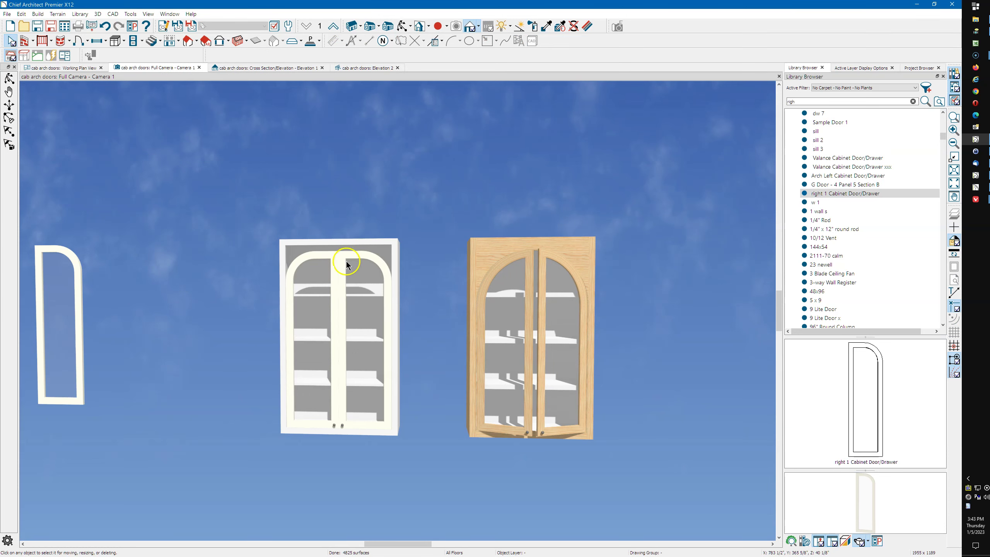
{"action": "scroll", "coordinate": [346, 263], "scroll_direction": "up", "scroll_amount": 1}
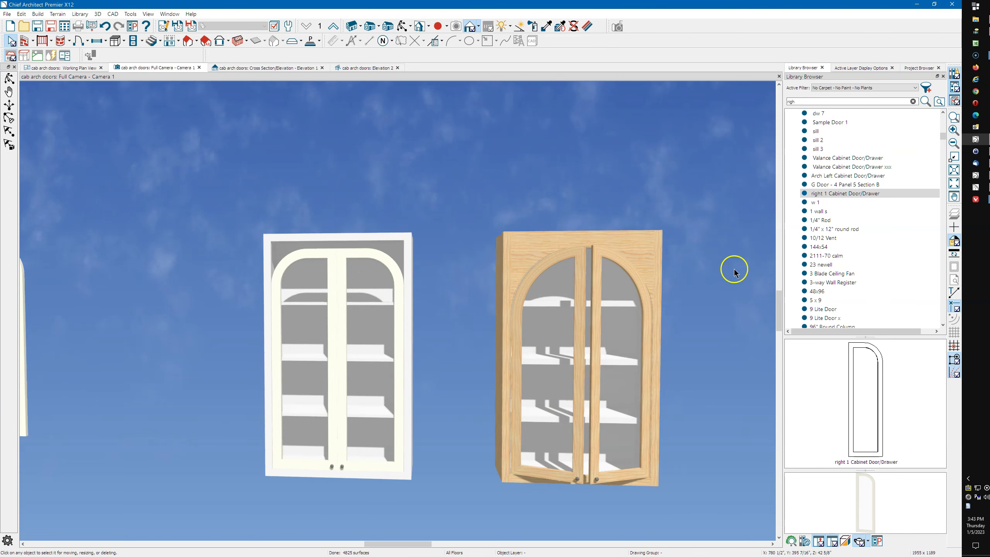
{"action": "scroll", "coordinate": [670, 258], "scroll_direction": "down", "scroll_amount": 2}
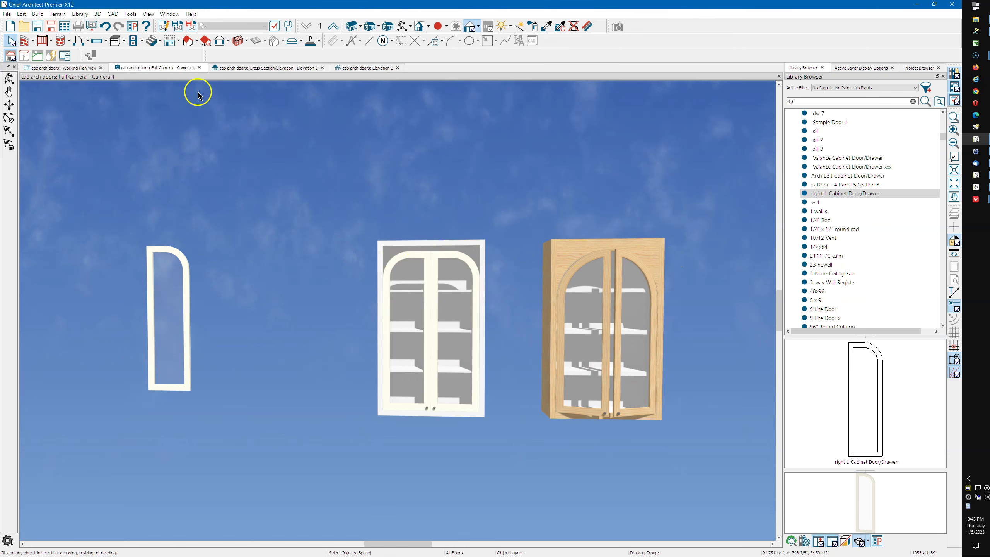
Place a new wall cabinet in the working plan view, between the 1650 door and cabinet W4066.
{"action": "left_click", "coordinate": [80, 71]}
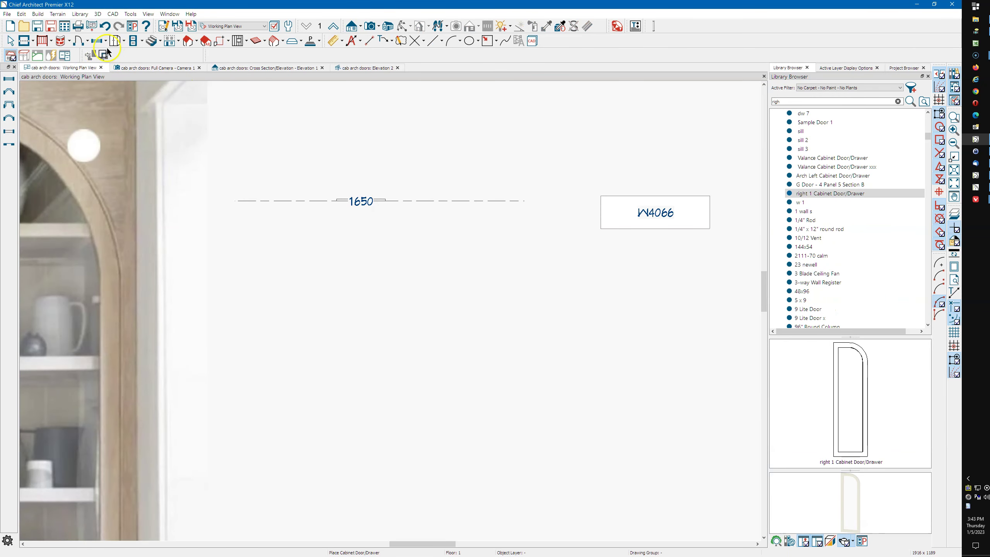
{"action": "left_click", "coordinate": [115, 43]}
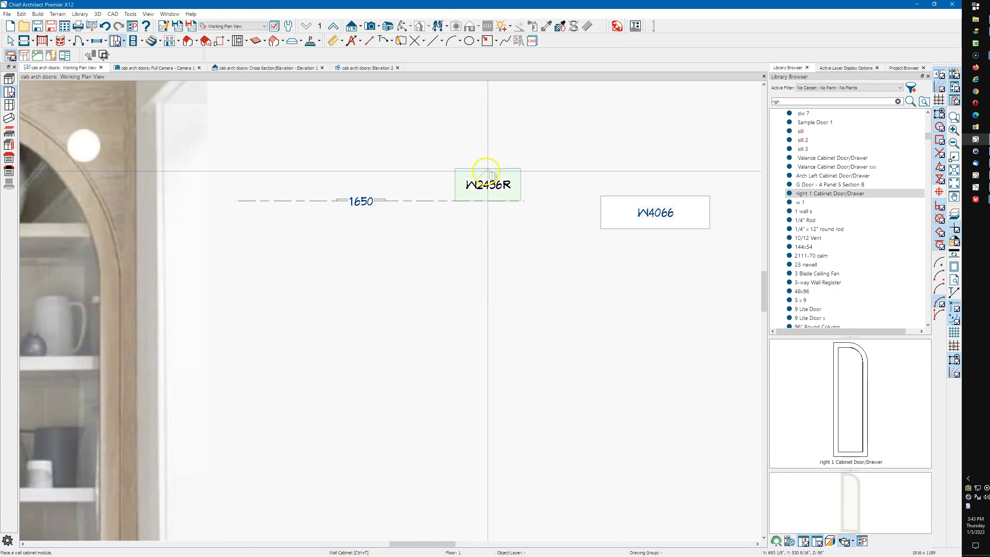
{"action": "left_click", "coordinate": [493, 257]}
{"action": "key", "text": "space"}
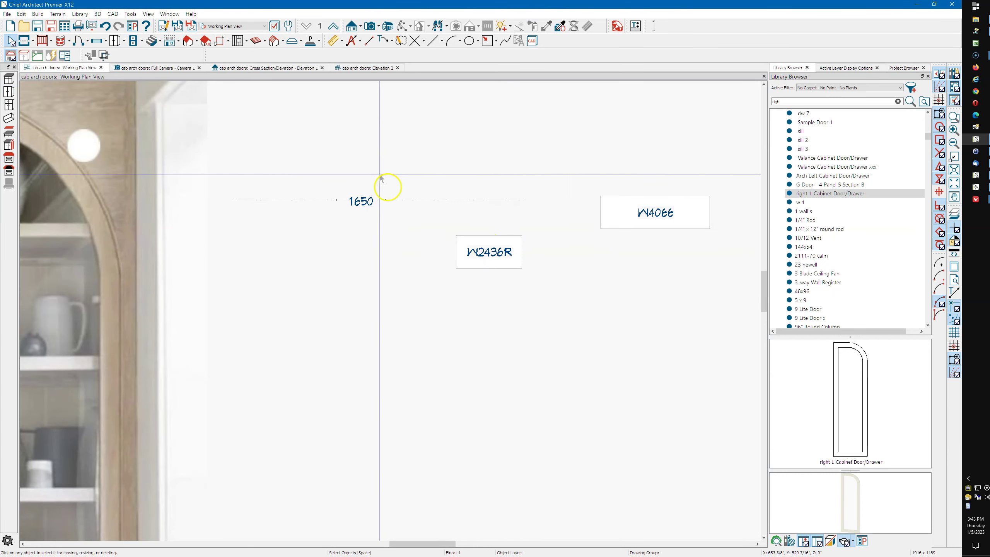
Apply the "right 1 Cabinet Door/Drawer" symbol to the new wall cabinet in the camera view.
{"action": "left_click", "coordinate": [173, 68]}
{"action": "left_click", "coordinate": [853, 193]}
{"action": "left_click", "coordinate": [272, 200]}
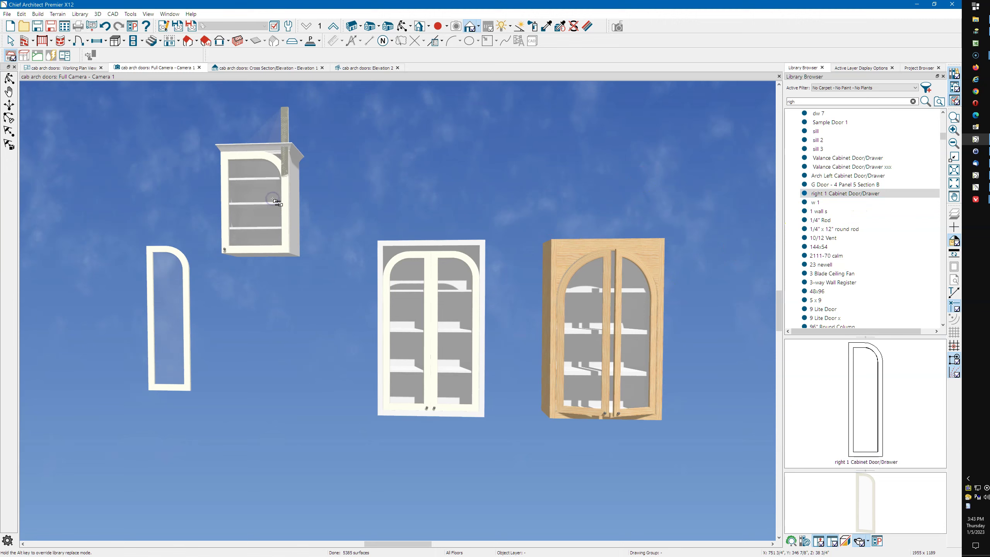
Examine how the arched door symbol fits the new wall cabinet, especially around its upper corner and crown molding.
{"action": "scroll", "coordinate": [246, 136], "scroll_direction": "up", "scroll_amount": 3}
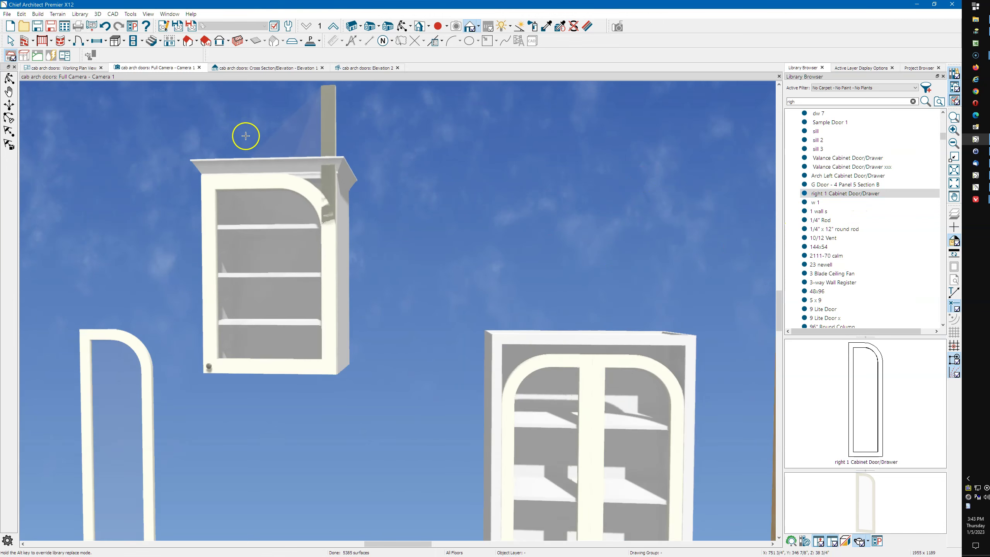
{"action": "scroll", "coordinate": [255, 153], "scroll_direction": "up", "scroll_amount": 2}
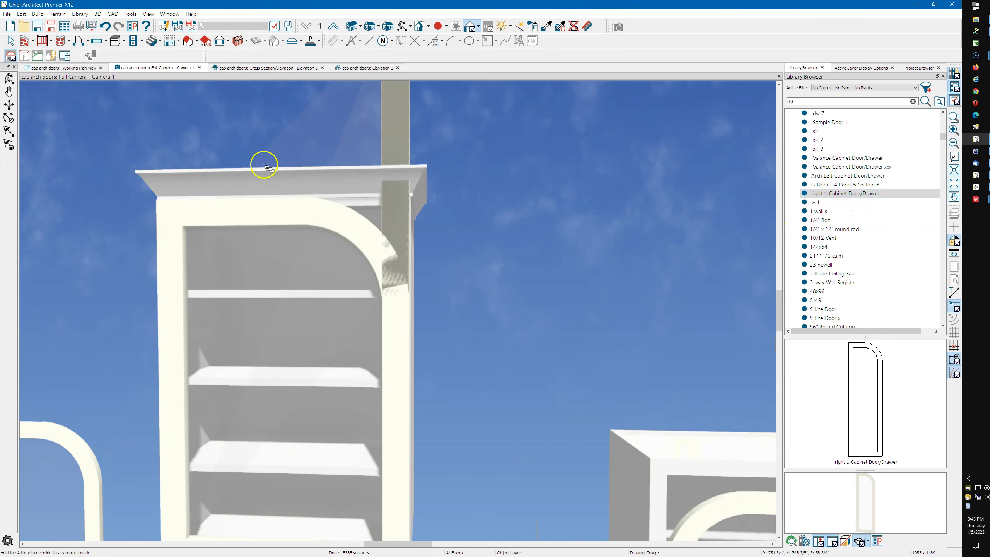
{"action": "scroll", "coordinate": [343, 257], "scroll_direction": "down", "scroll_amount": 4}
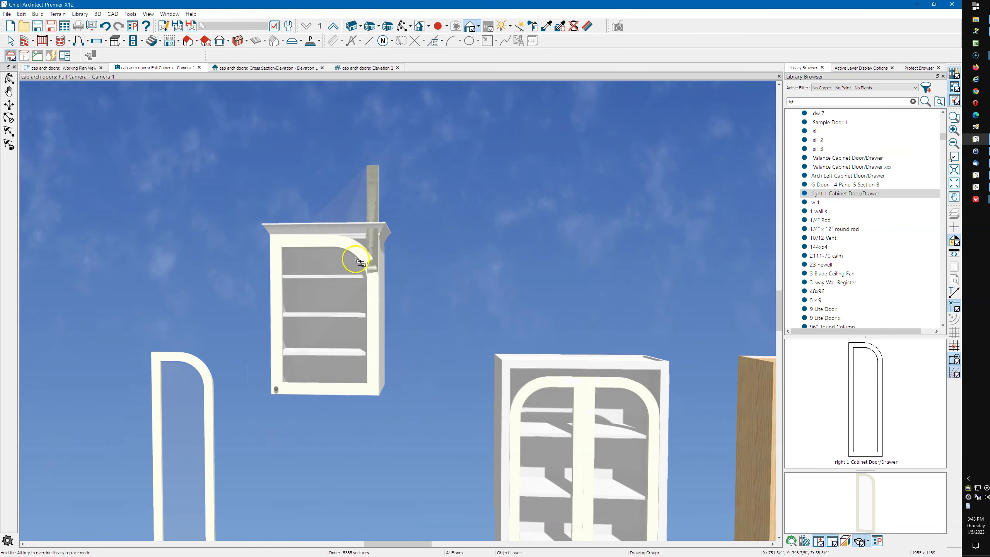
{"action": "key", "text": "Escape"}
{"action": "left_click", "coordinate": [376, 197]}
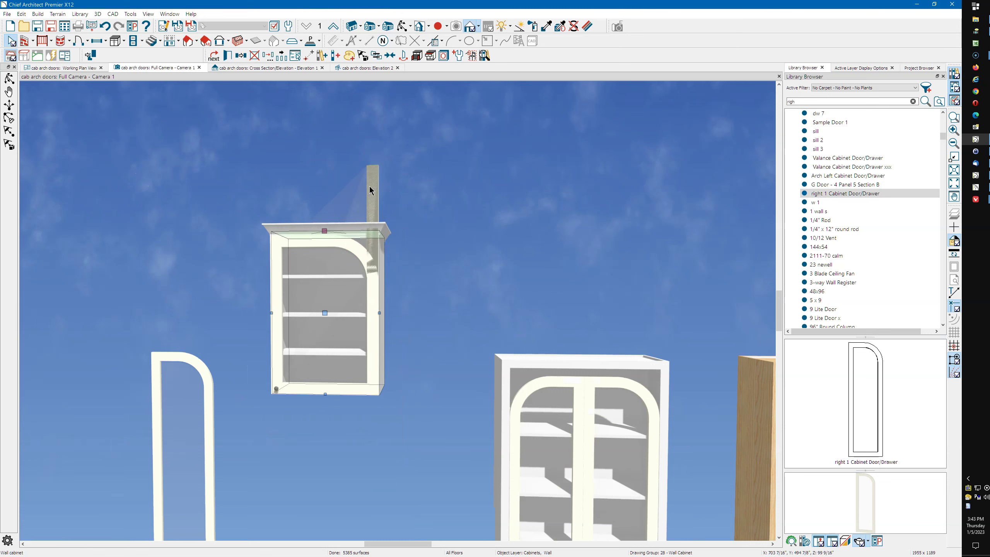
{"action": "key", "text": "Escape"}
{"action": "scroll", "coordinate": [376, 243], "scroll_direction": "up", "scroll_amount": 3}
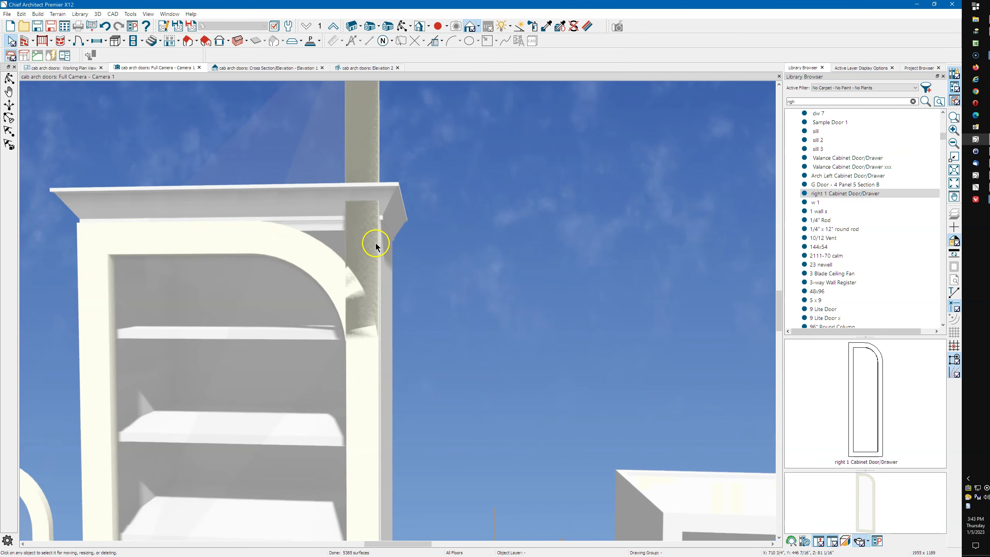
{"action": "scroll", "coordinate": [373, 246], "scroll_direction": "down", "scroll_amount": 5}
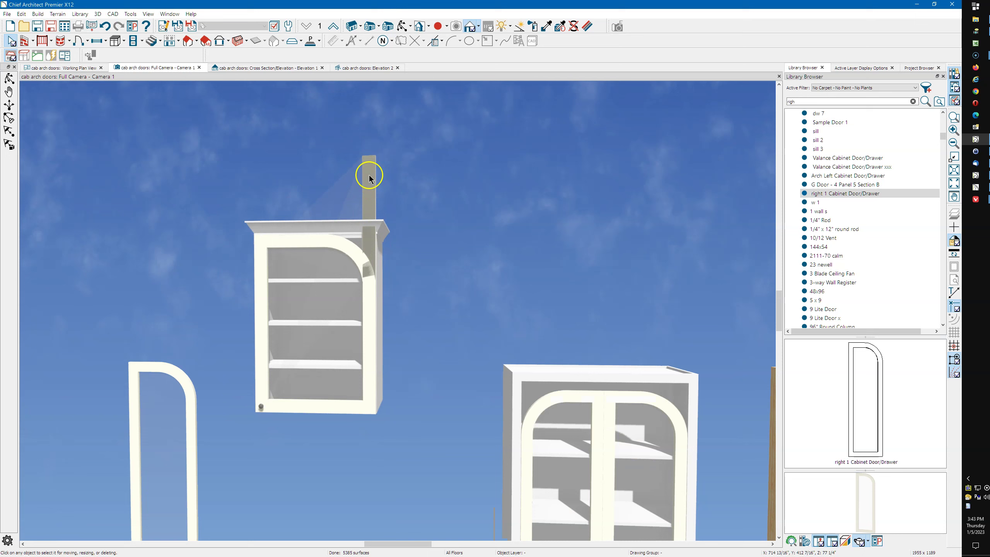
Widen the new wall cabinet to about 33 inches to give it a pair of arched doors.
{"action": "left_click", "coordinate": [368, 172]}
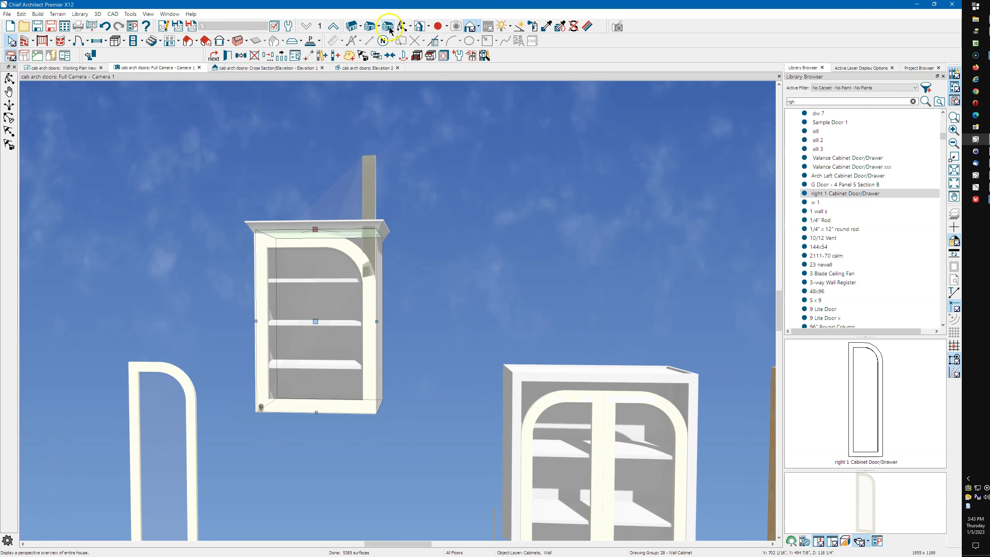
{"action": "left_click", "coordinate": [401, 26]}
{"action": "left_click_drag", "start_coordinate": [431, 237], "coordinate": [437, 290]}
{"action": "key", "text": "space"}
{"action": "left_click", "coordinate": [322, 373]}
{"action": "left_click_drag", "start_coordinate": [290, 390], "coordinate": [246, 391]}
{"action": "scroll", "coordinate": [405, 304], "scroll_direction": "down", "scroll_amount": 1}
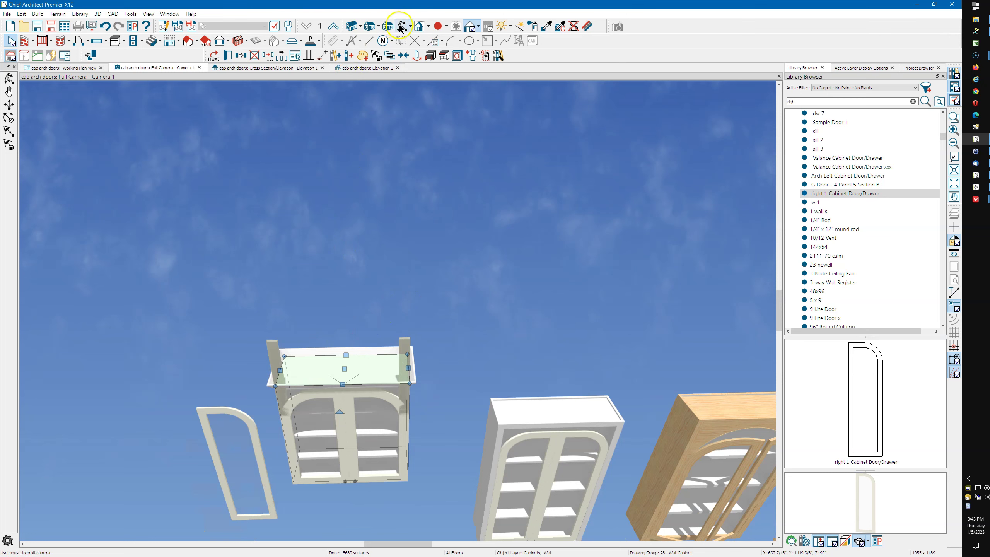
Inspect the widened wall cabinet's double doors and set its box construction to Framed with Inset doors.
{"action": "left_click", "coordinate": [402, 27]}
{"action": "left_click_drag", "start_coordinate": [380, 347], "coordinate": [377, 296]}
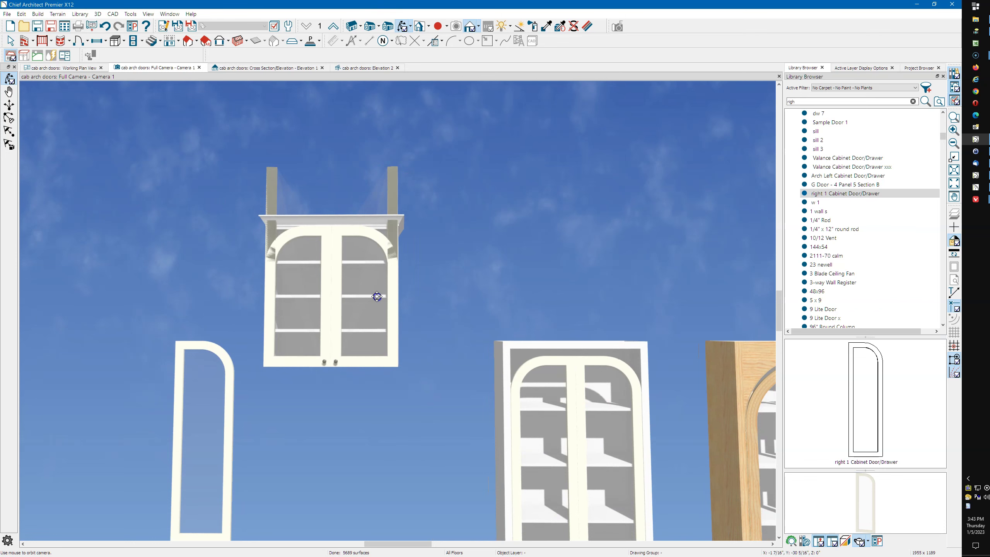
{"action": "scroll", "coordinate": [393, 196], "scroll_direction": "up", "scroll_amount": 5}
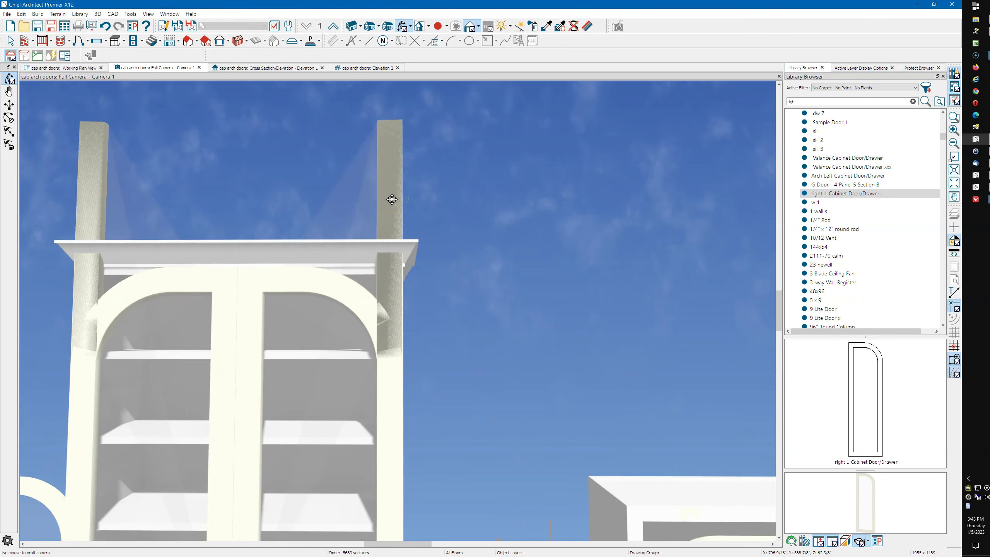
{"action": "scroll", "coordinate": [391, 199], "scroll_direction": "down", "scroll_amount": 3}
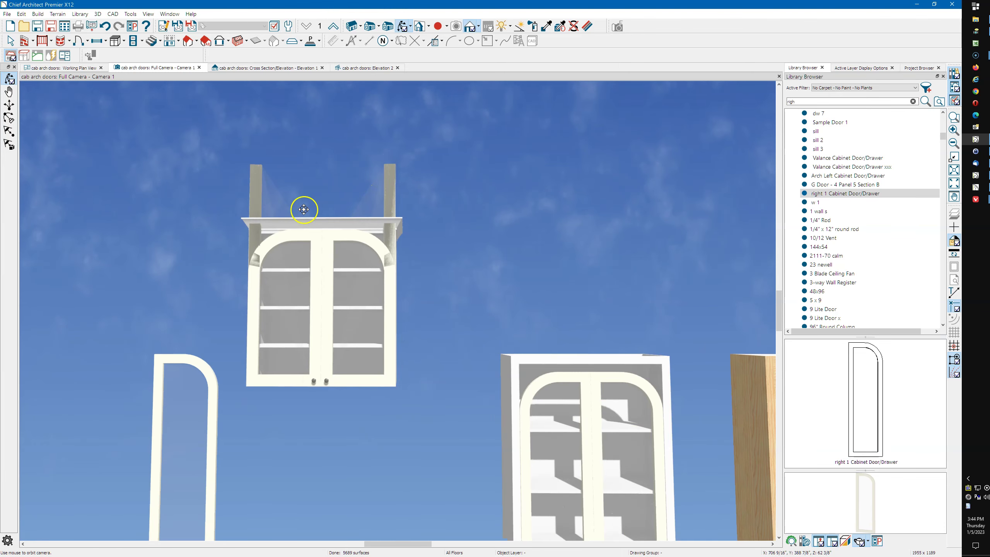
{"action": "scroll", "coordinate": [287, 211], "scroll_direction": "down", "scroll_amount": 1}
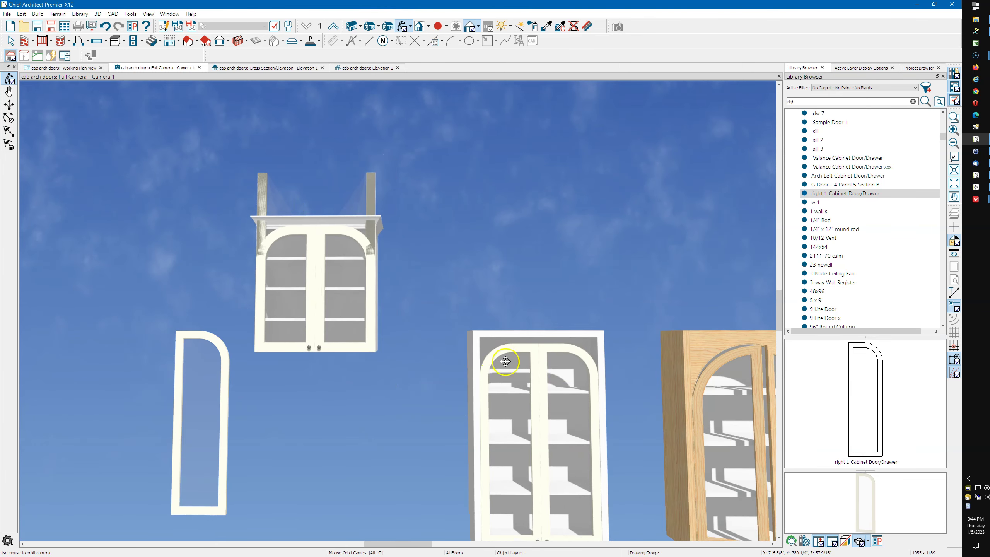
{"action": "key", "text": "space"}
{"action": "left_click", "coordinate": [345, 222]}
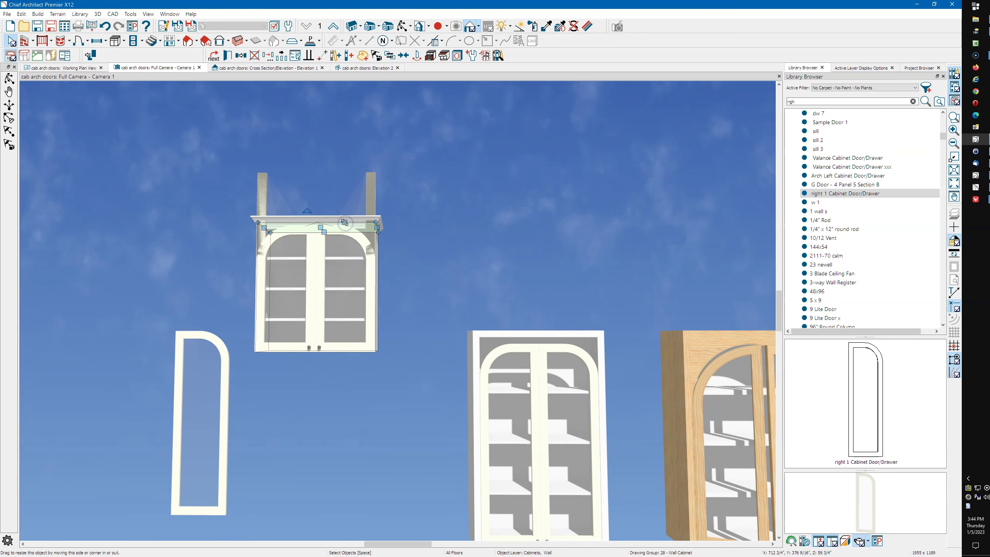
{"action": "double_click", "coordinate": [345, 223]}
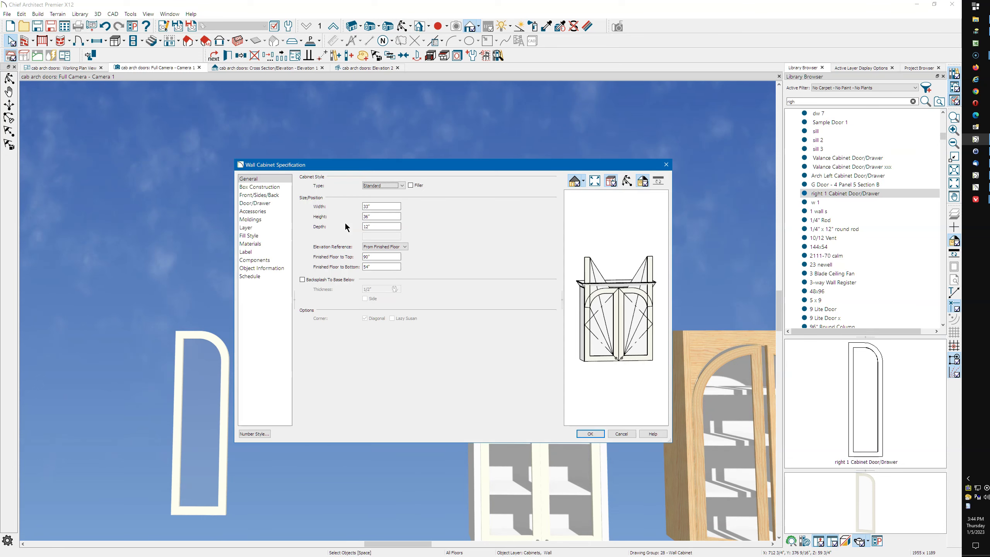
{"action": "left_click", "coordinate": [262, 187]}
{"action": "left_click", "coordinate": [326, 189]}
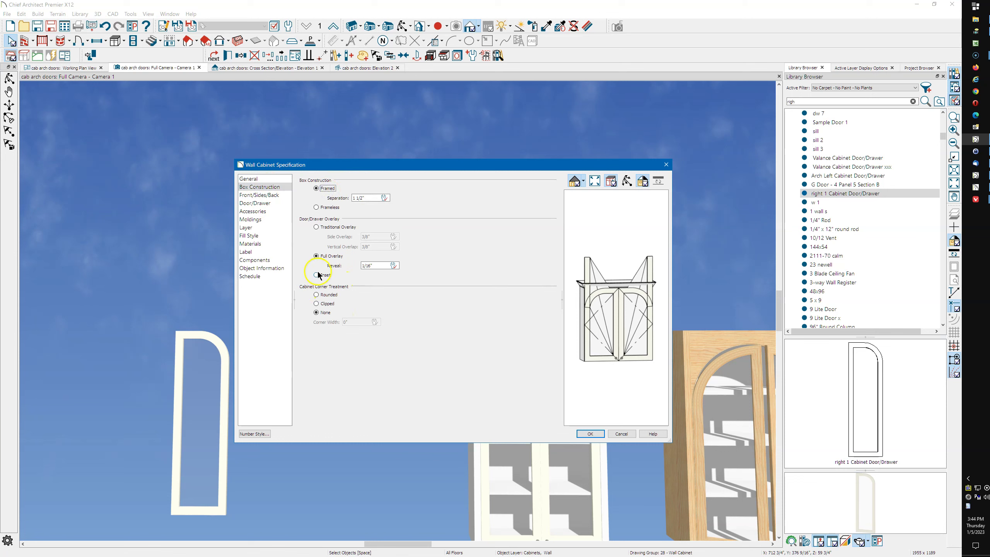
{"action": "left_click", "coordinate": [316, 275]}
{"action": "left_click", "coordinate": [589, 433]}
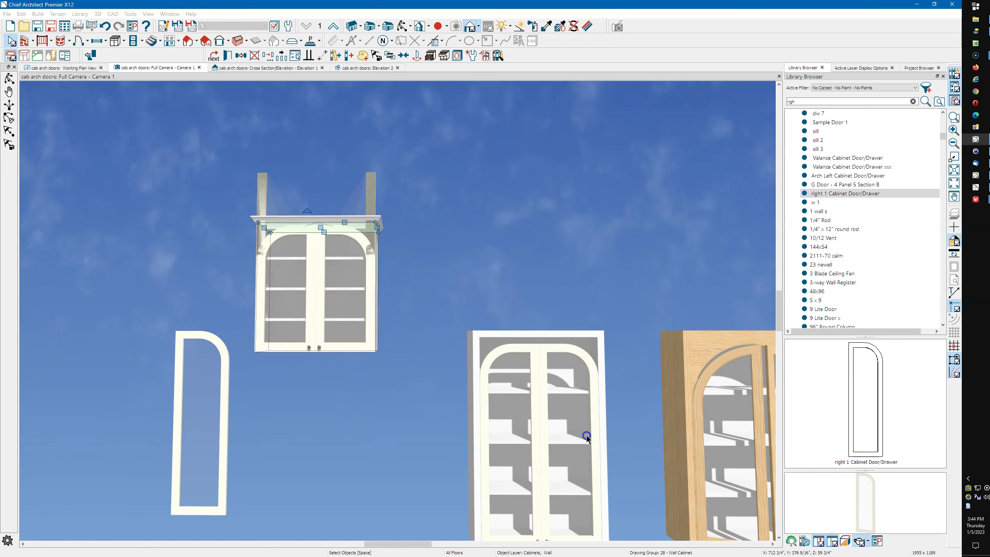
Check the inset arched doors and delete the new wall cabinet.
{"action": "left_click", "coordinate": [330, 314]}
{"action": "left_click", "coordinate": [350, 230]}
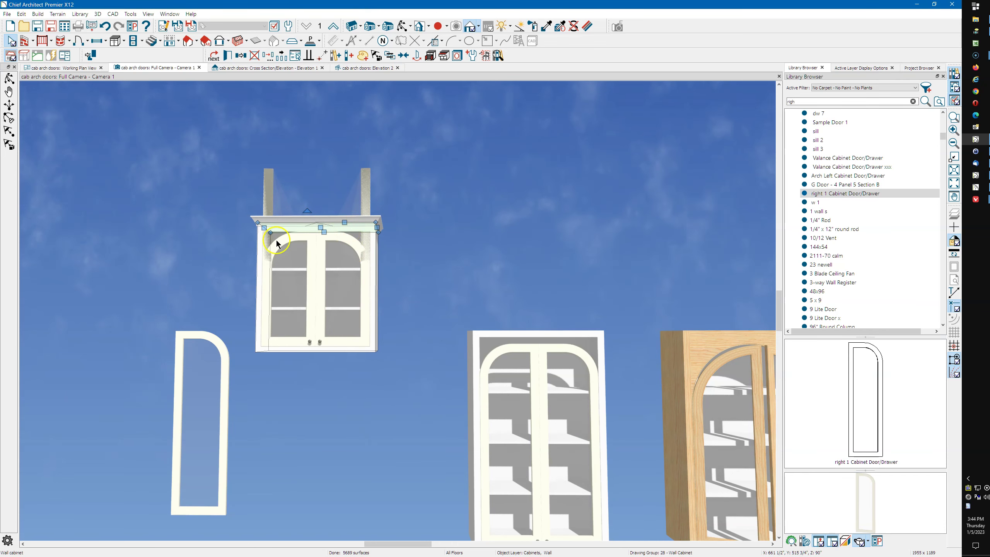
{"action": "scroll", "coordinate": [239, 231], "scroll_direction": "down", "scroll_amount": 2}
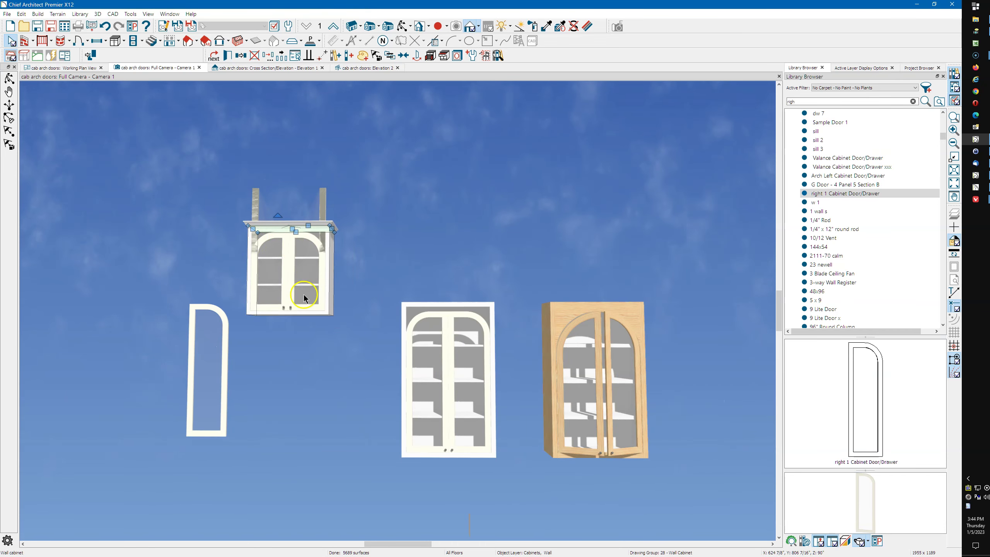
{"action": "key", "text": "Delete"}
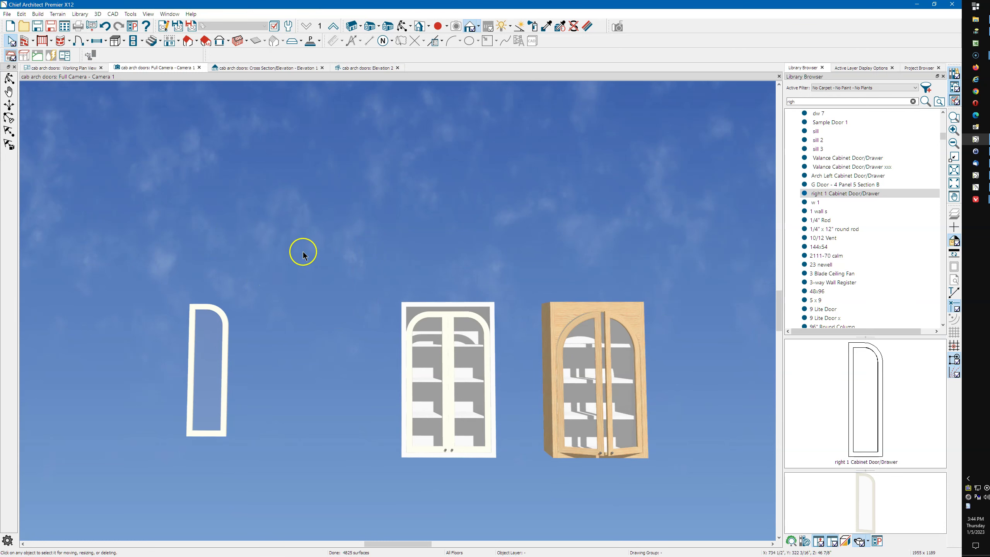
Undo the test cabinet, the white cabinet's door replacement and earlier edits to the standalone arched door, and return to the working plan view.
{"action": "key", "text": "ctrl+z"}
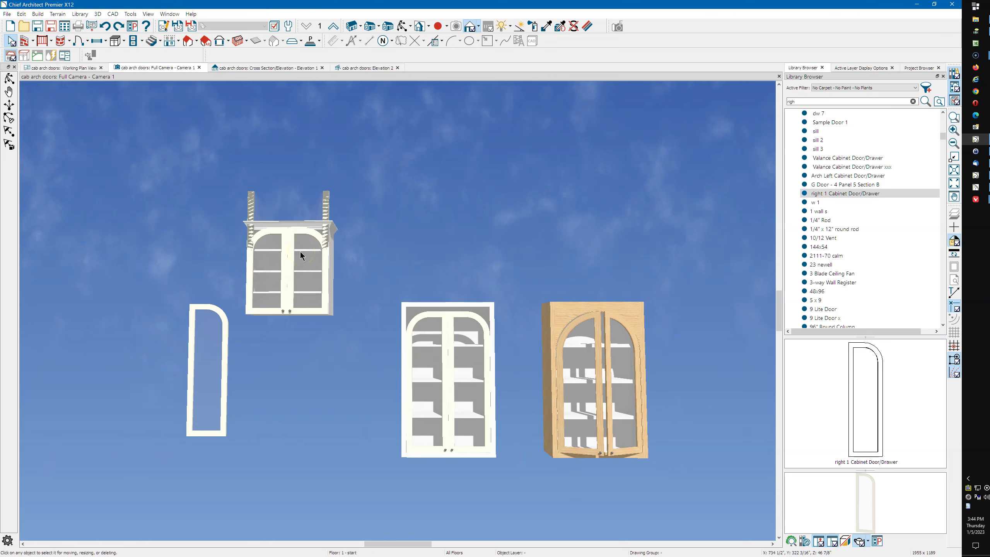
{"action": "key", "text": "Delete"}
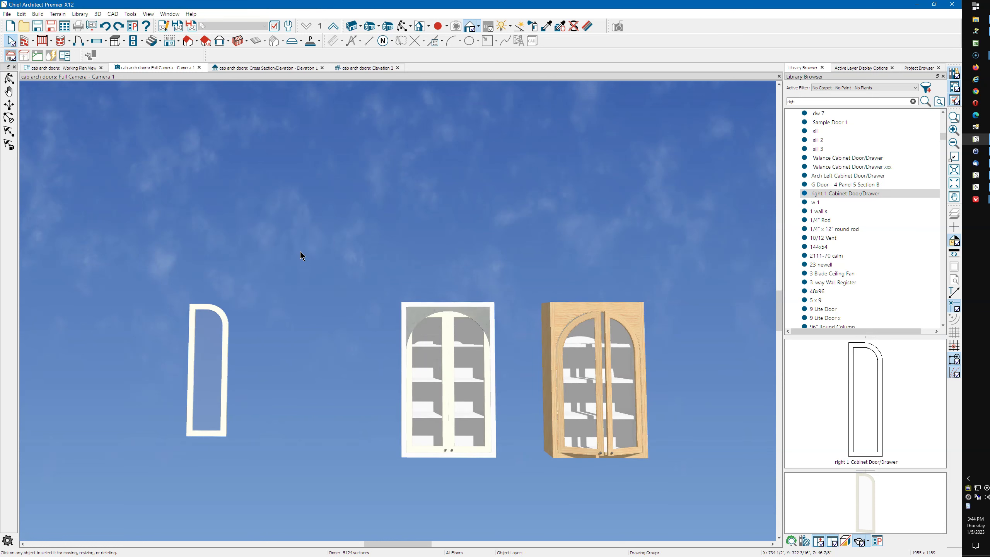
{"action": "left_click", "coordinate": [370, 282]}
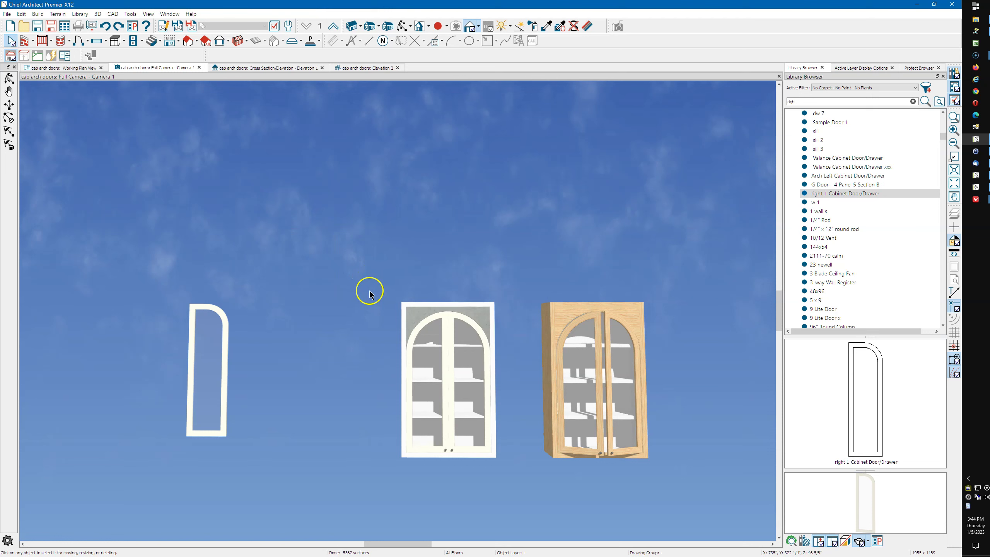
{"action": "left_click_drag", "start_coordinate": [395, 272], "coordinate": [287, 214]}
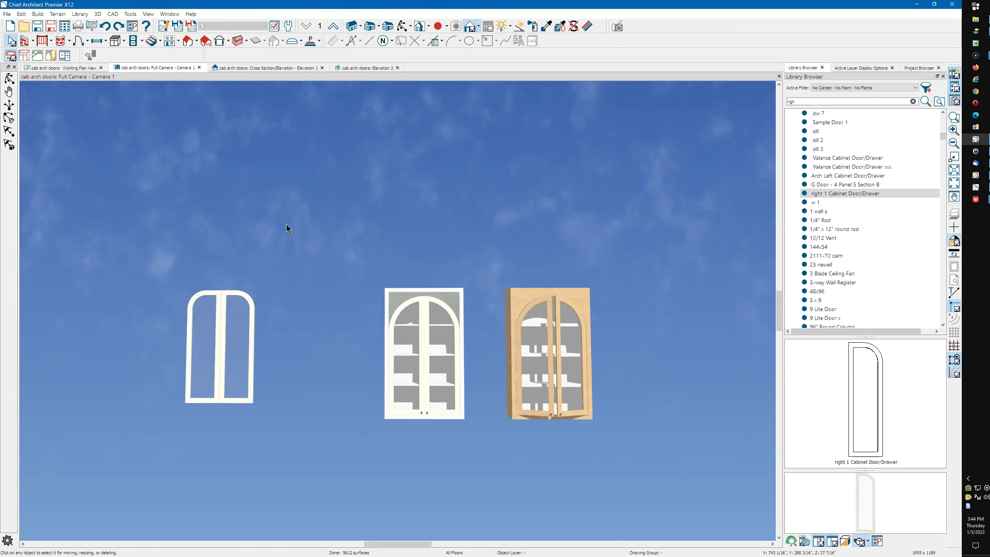
{"action": "key", "text": "ctrl+z"}
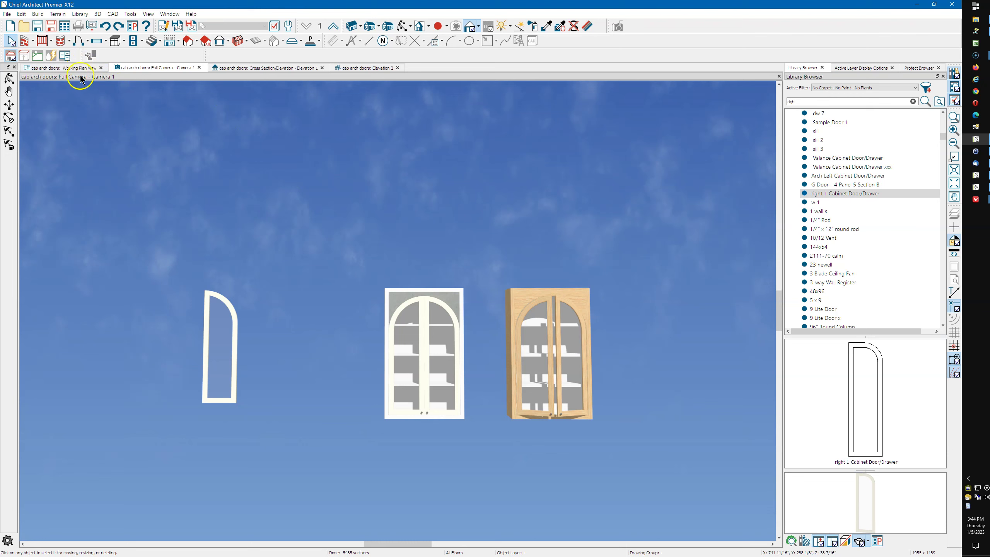
{"action": "left_click", "coordinate": [63, 65]}
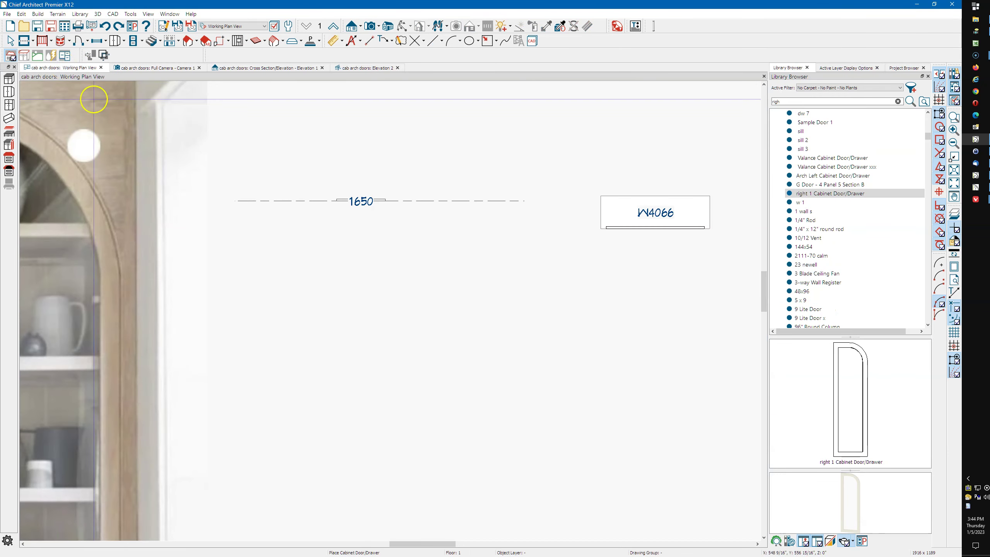
Draw a rectangular polyline solid in an empty area of the plan below the wall cabinets.
{"action": "scroll", "coordinate": [236, 138], "scroll_direction": "down", "scroll_amount": 3}
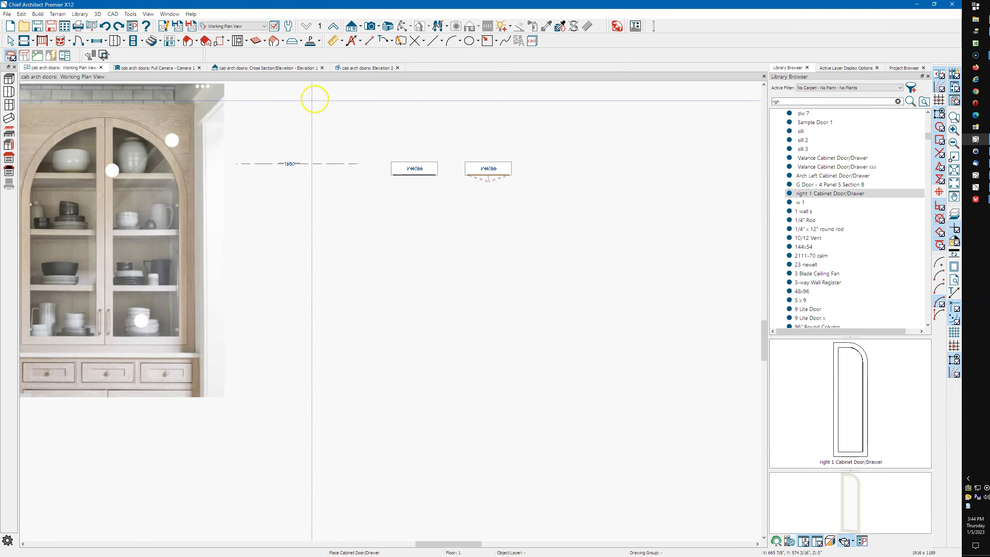
{"action": "left_click", "coordinate": [310, 41]}
{"action": "left_click_drag", "start_coordinate": [328, 269], "coordinate": [385, 357]}
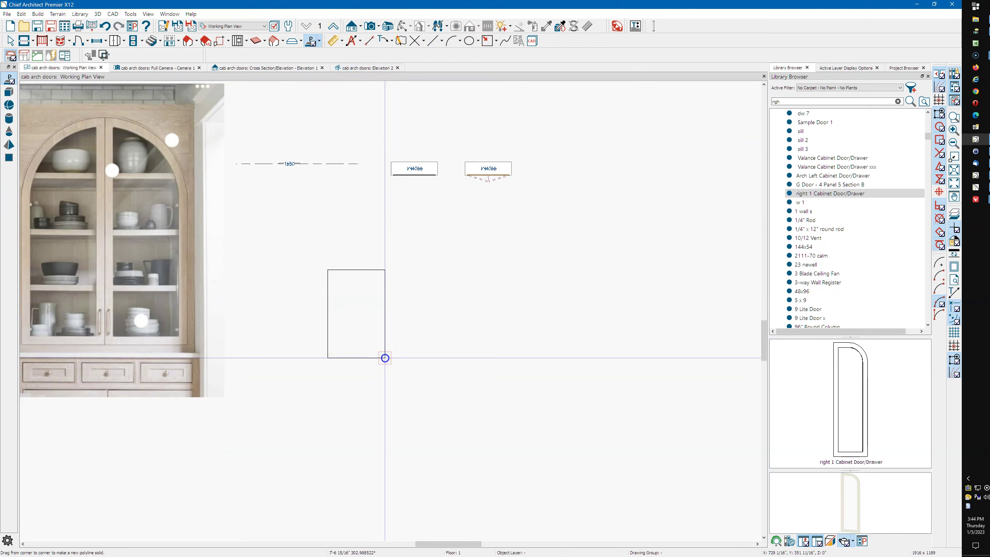
{"action": "left_click", "coordinate": [384, 358]}
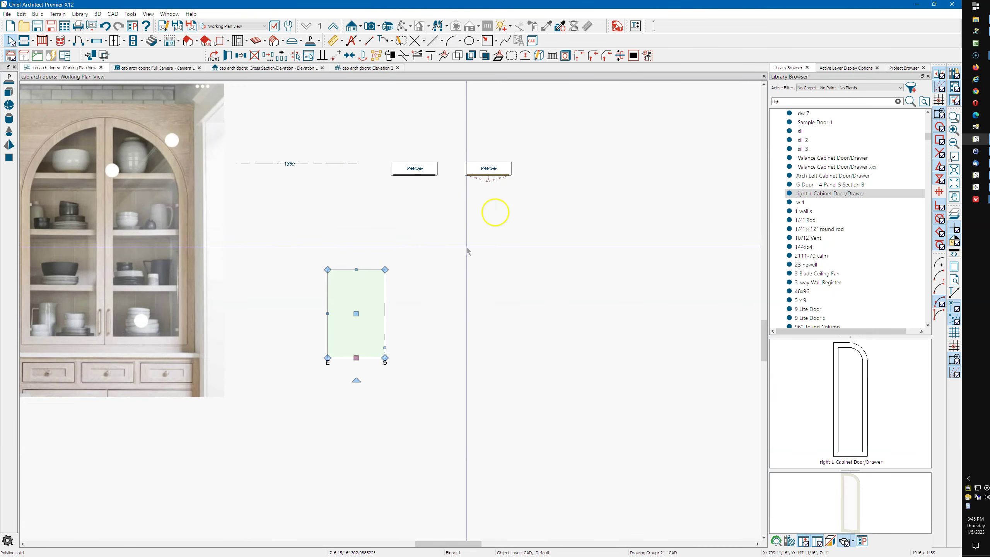
Try converting the solid to a Cabinet Door/Drawer symbol rotated 90° about the X axis, and delete the solid.
{"action": "left_click", "coordinate": [648, 59]}
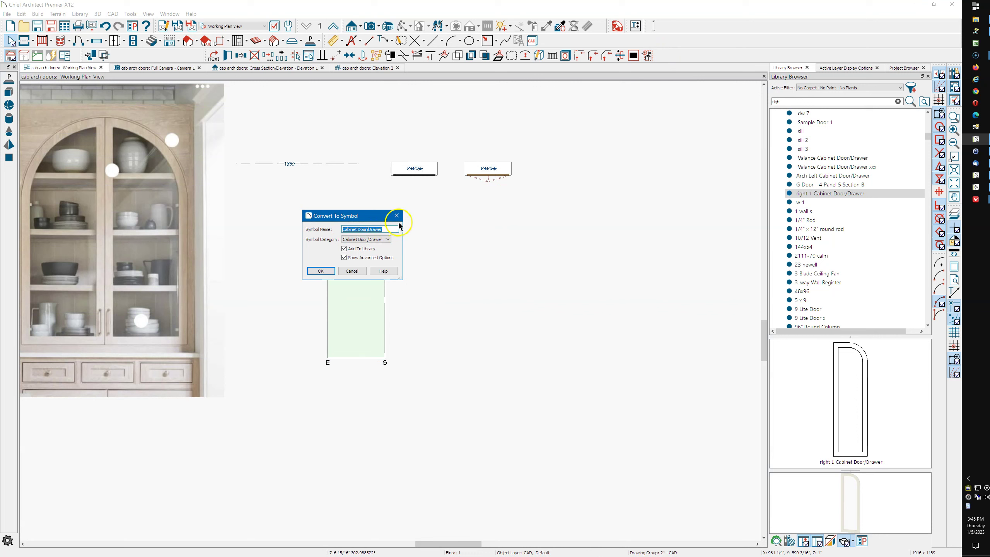
{"action": "left_click", "coordinate": [323, 271]}
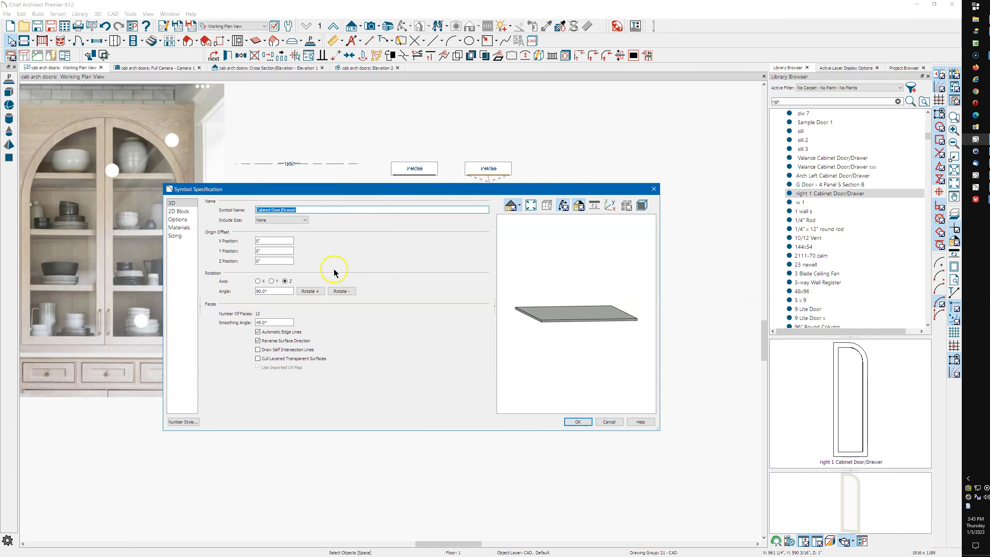
{"action": "left_click", "coordinate": [258, 281]}
{"action": "left_click", "coordinate": [310, 291]}
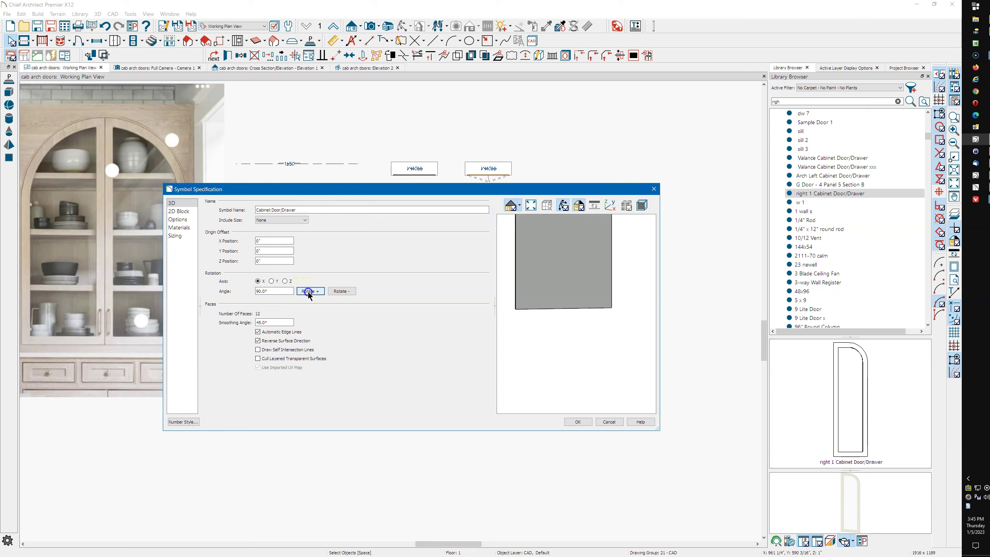
{"action": "left_click_drag", "start_coordinate": [573, 315], "coordinate": [600, 308]}
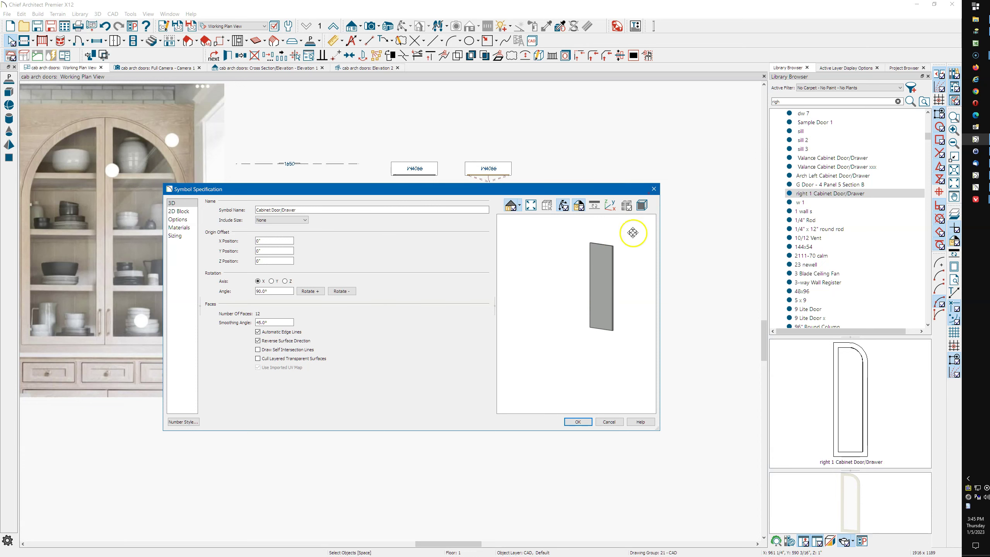
{"action": "left_click", "coordinate": [653, 188]}
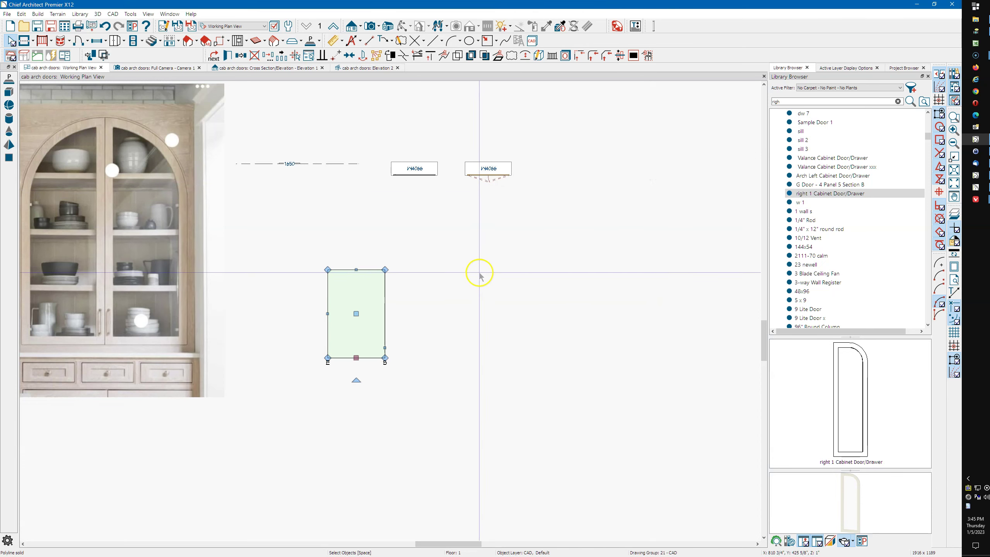
{"action": "key", "text": "Delete"}
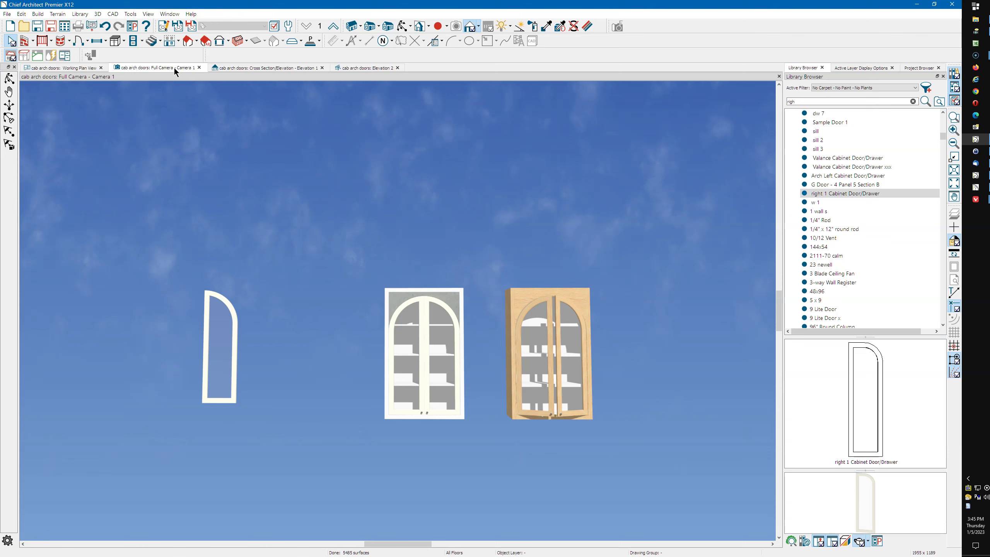
Examine the line drawings of both arched double-door cabinets in the Elevation 2 CAD detail.
{"action": "left_click", "coordinate": [367, 68]}
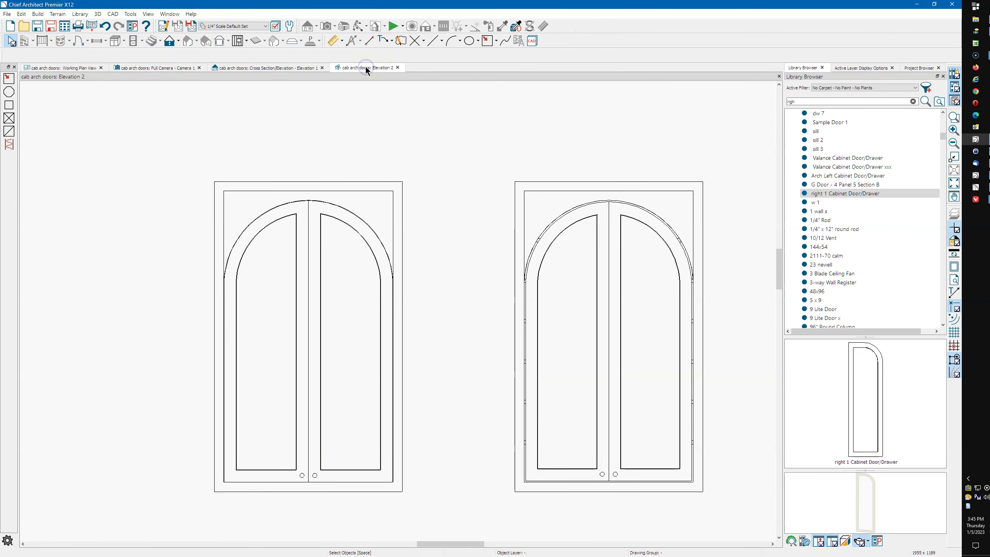
{"action": "scroll", "coordinate": [426, 156], "scroll_direction": "down", "scroll_amount": 1}
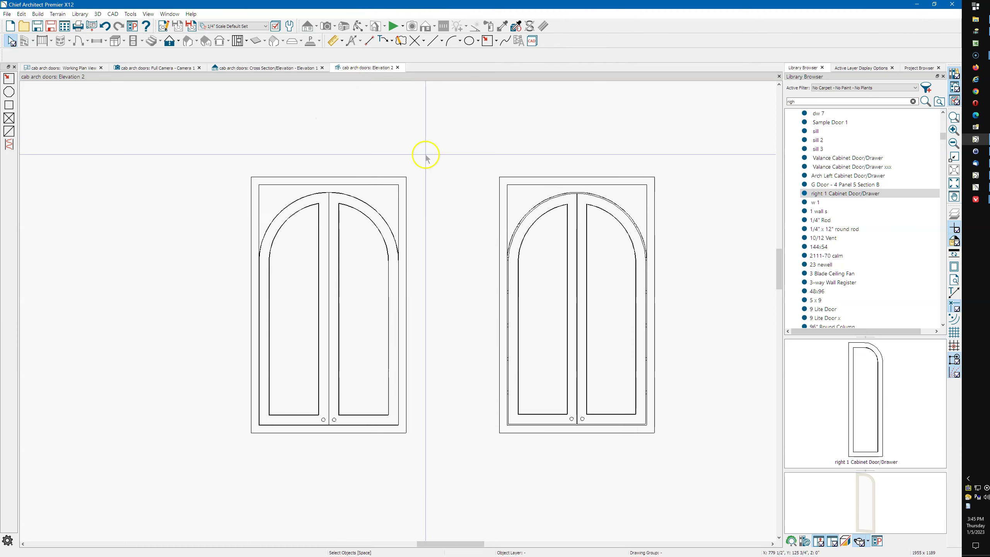
{"action": "scroll", "coordinate": [426, 155], "scroll_direction": "down", "scroll_amount": 1}
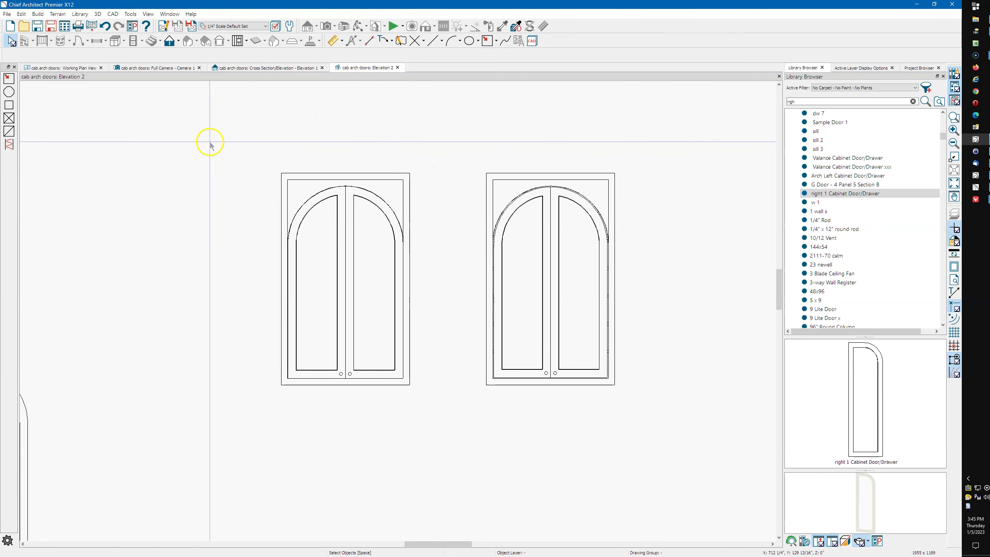
{"action": "middle_click_drag", "start_coordinate": [221, 139], "coordinate": [258, 154]}
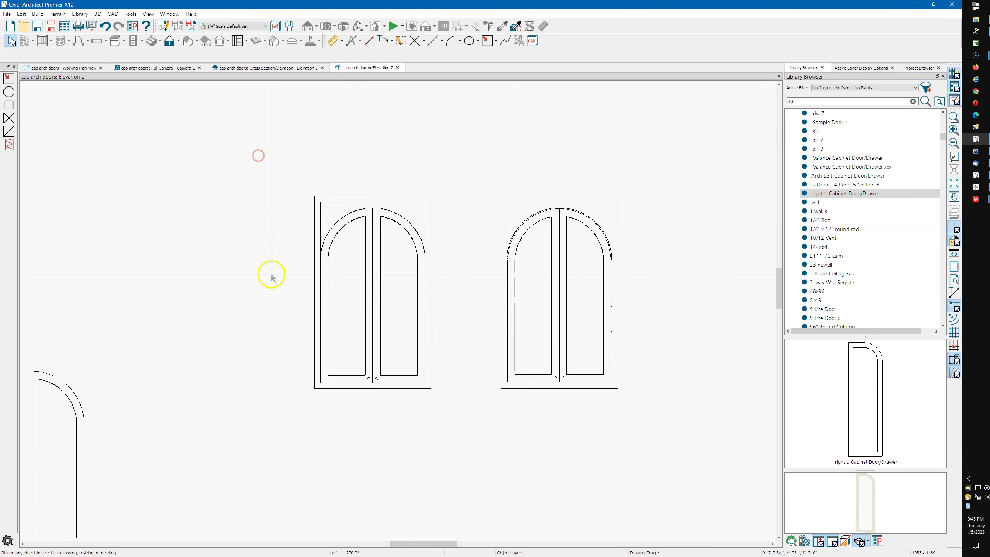
{"action": "scroll", "coordinate": [292, 269], "scroll_direction": "down", "scroll_amount": 1}
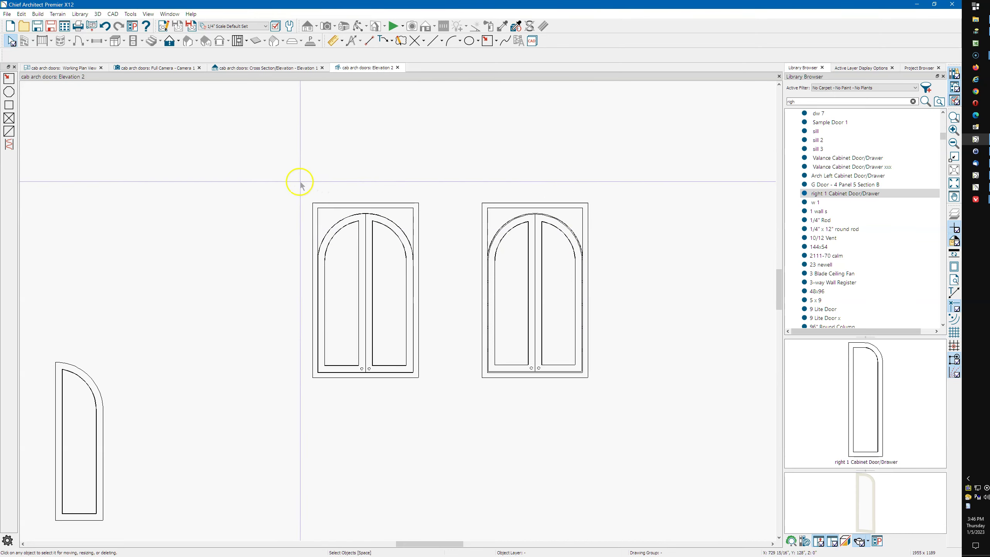
{"action": "scroll", "coordinate": [364, 222], "scroll_direction": "up", "scroll_amount": 1}
{"action": "scroll", "coordinate": [364, 221], "scroll_direction": "up", "scroll_amount": 1}
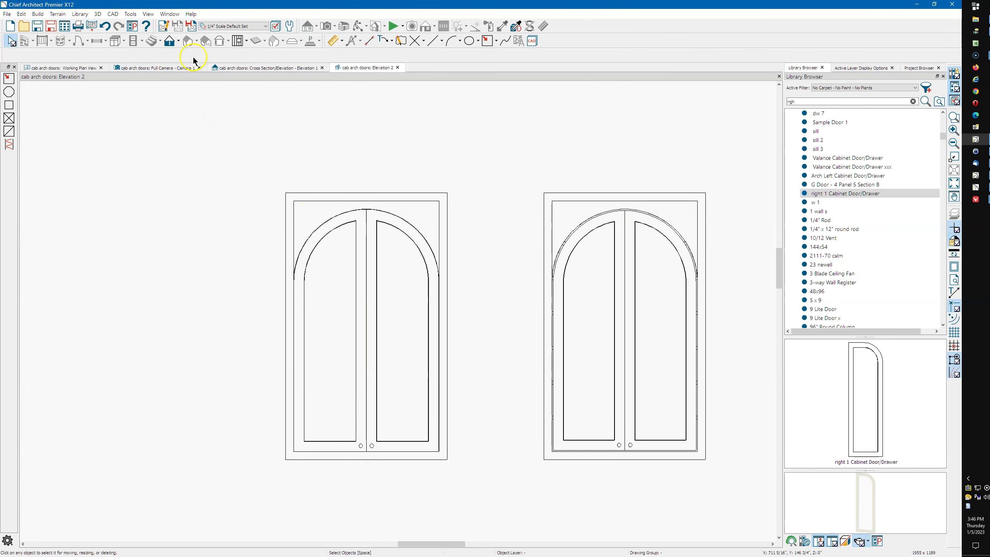
Create a CAD detail from the Elevation 1 cross-section view and check the first cabinet's upper frame lines.
{"action": "left_click", "coordinate": [259, 67]}
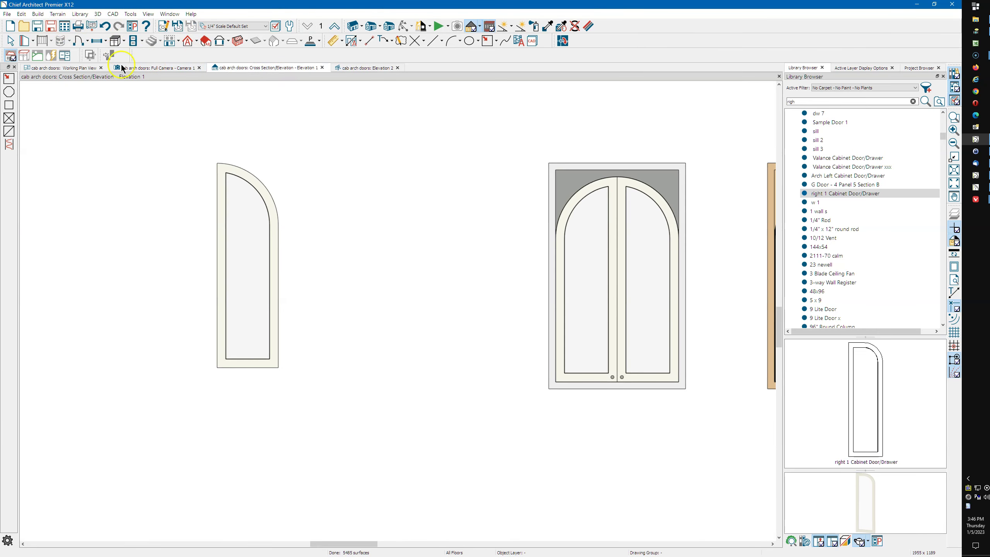
{"action": "left_click", "coordinate": [113, 14]}
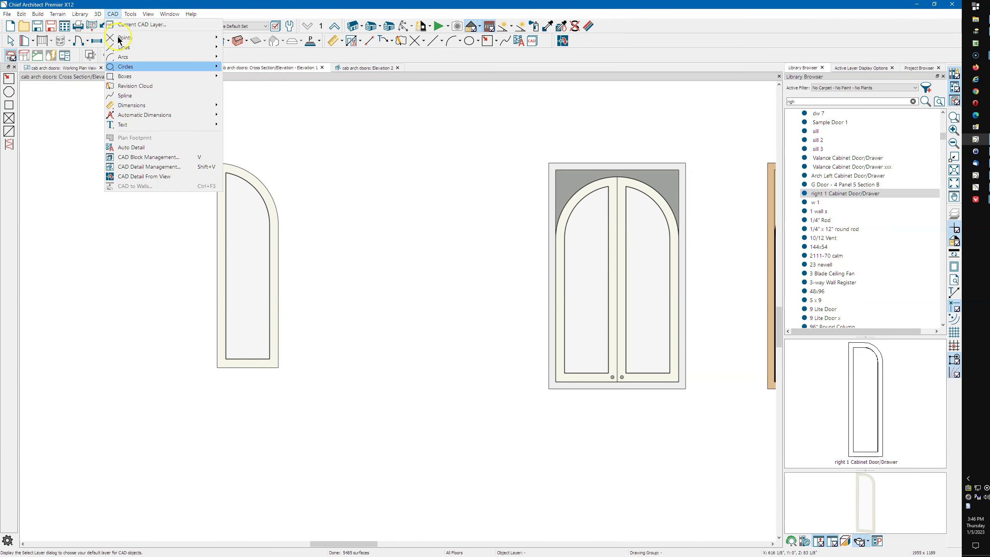
{"action": "left_click", "coordinate": [143, 177]}
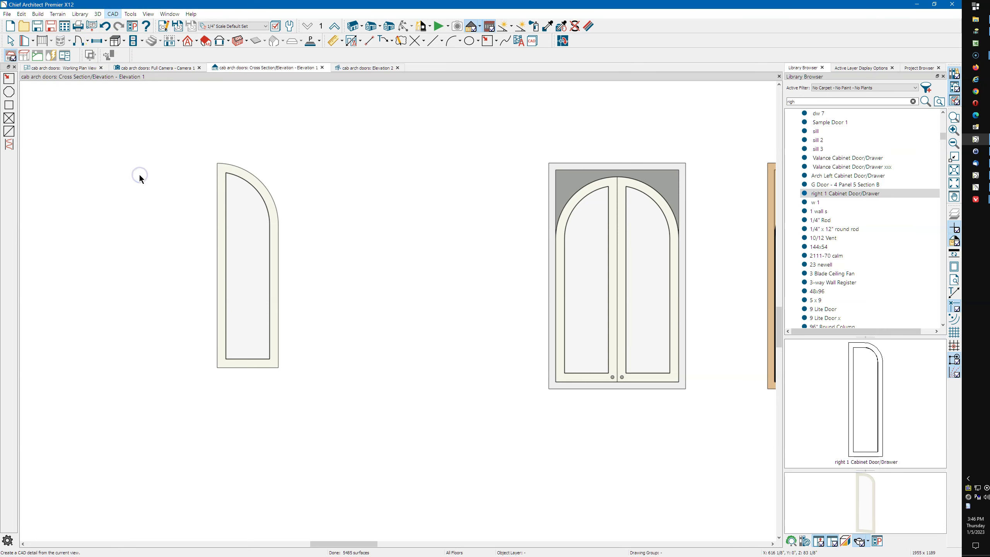
{"action": "scroll", "coordinate": [172, 221], "scroll_direction": "down", "scroll_amount": 4}
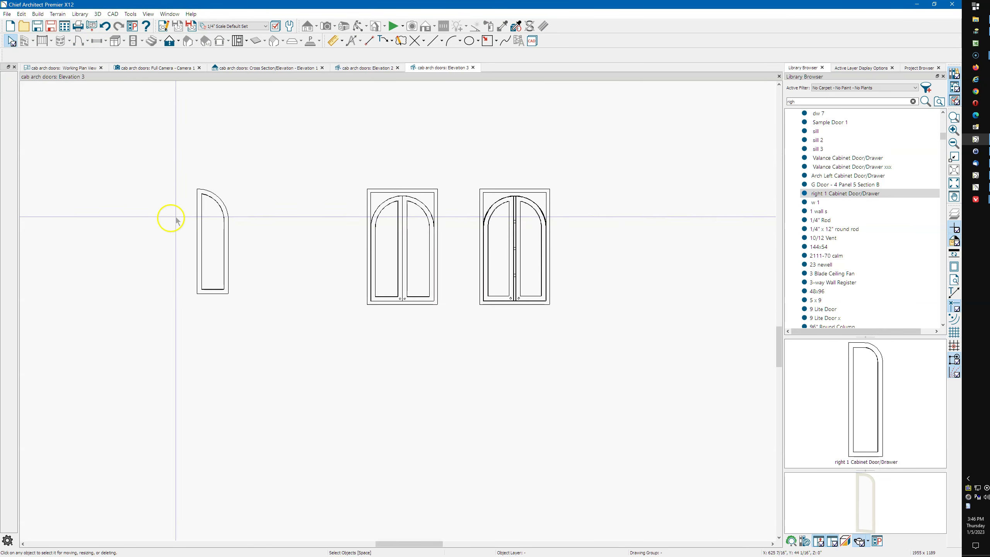
{"action": "scroll", "coordinate": [389, 200], "scroll_direction": "up", "scroll_amount": 5}
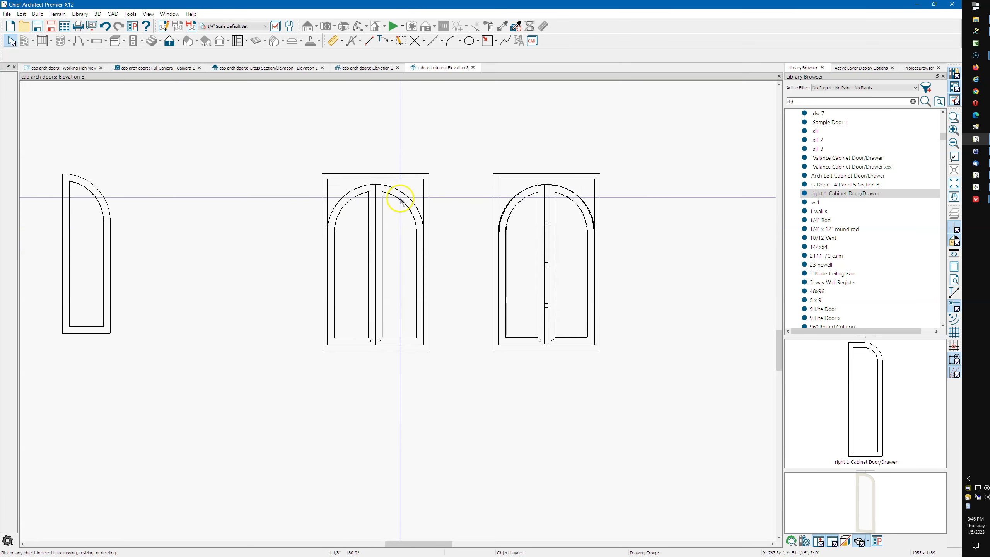
{"action": "left_click", "coordinate": [414, 177]}
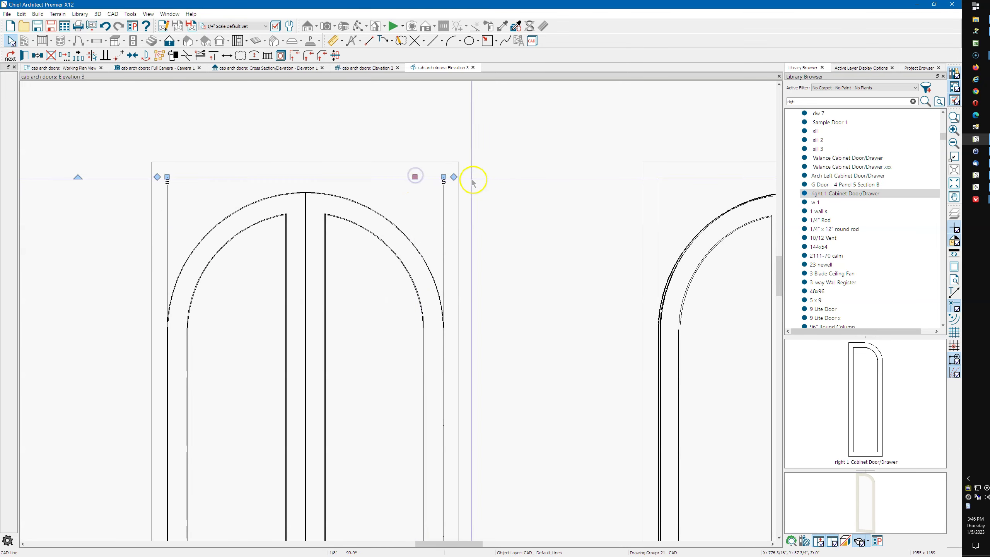
{"action": "left_click", "coordinate": [437, 163]}
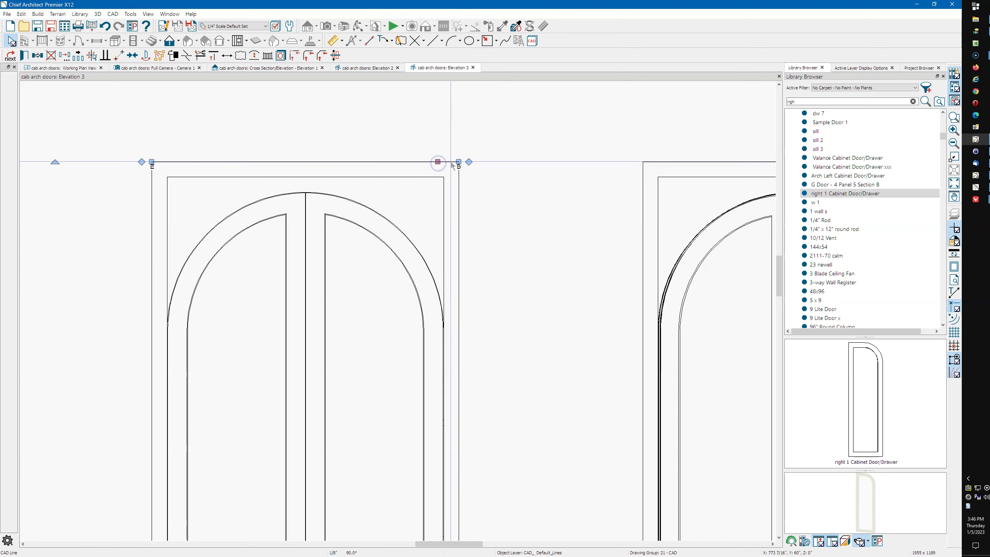
{"action": "scroll", "coordinate": [488, 148], "scroll_direction": "down", "scroll_amount": 1}
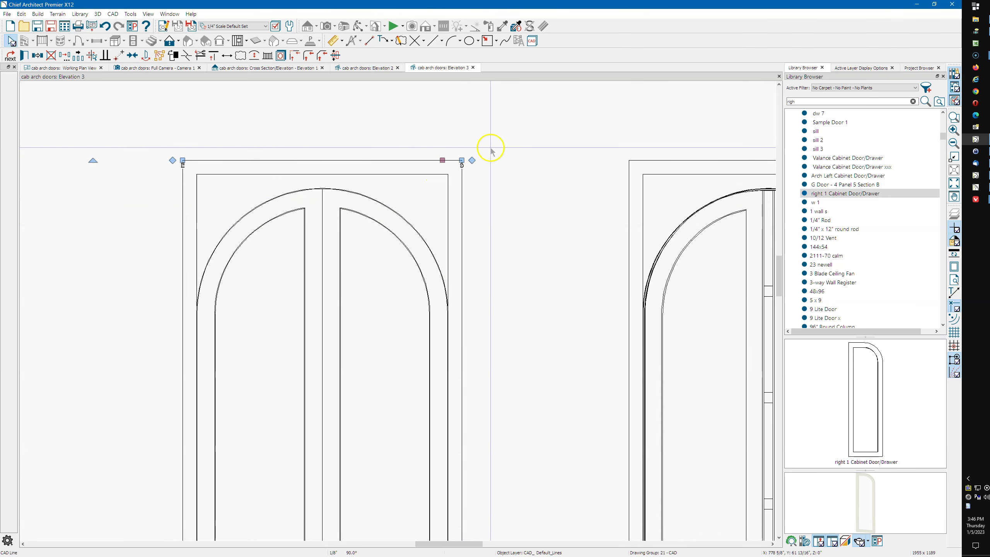
{"action": "key", "text": "Escape"}
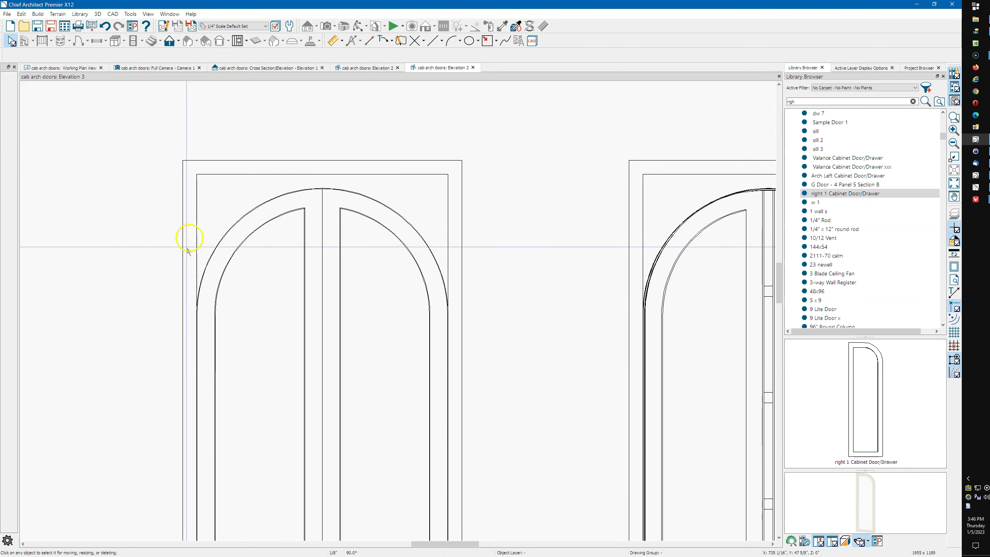
Draw a rectangular polyline across the first cabinet's frame opening, from its upper corner down to where the door arch begins.
{"action": "middle_click_drag", "start_coordinate": [203, 221], "coordinate": [236, 206]}
{"action": "scroll", "coordinate": [233, 150], "scroll_direction": "up", "scroll_amount": 2}
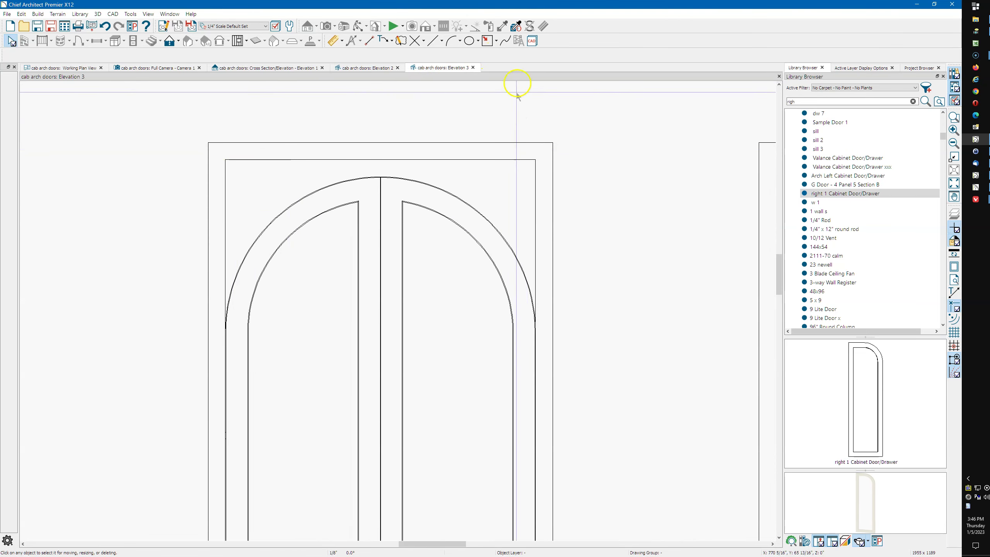
{"action": "left_click", "coordinate": [490, 41]}
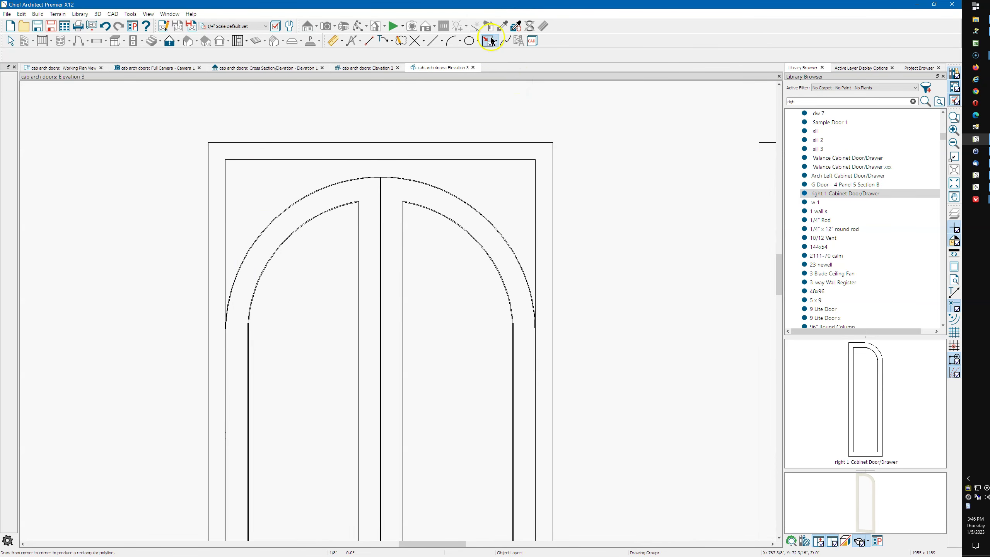
{"action": "left_click_drag", "start_coordinate": [226, 160], "coordinate": [533, 336]}
{"action": "key", "text": "space"}
Change the rectangle's lower edge to an arc and reshape it to follow the outer arch of the doors.
{"action": "left_click", "coordinate": [443, 332]}
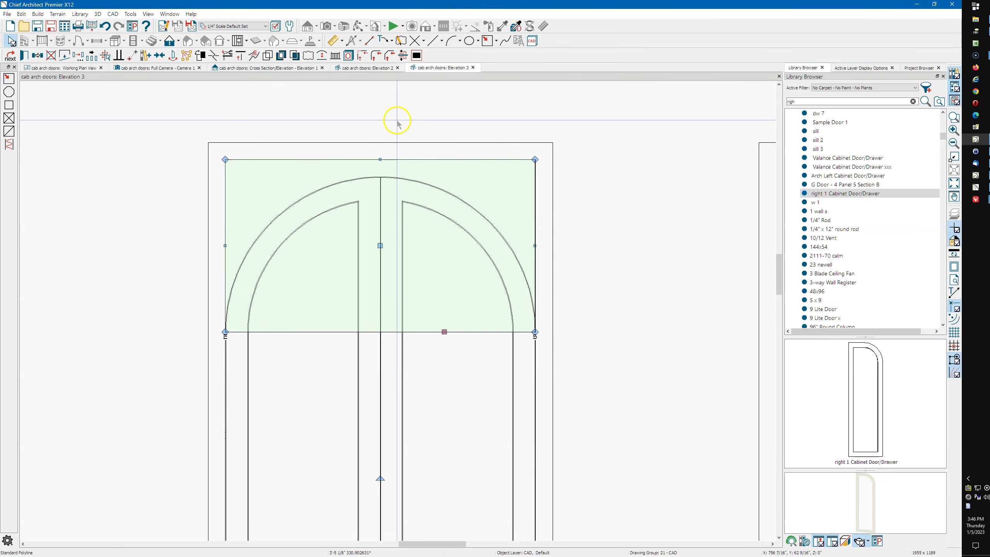
{"action": "left_click", "coordinate": [323, 55]}
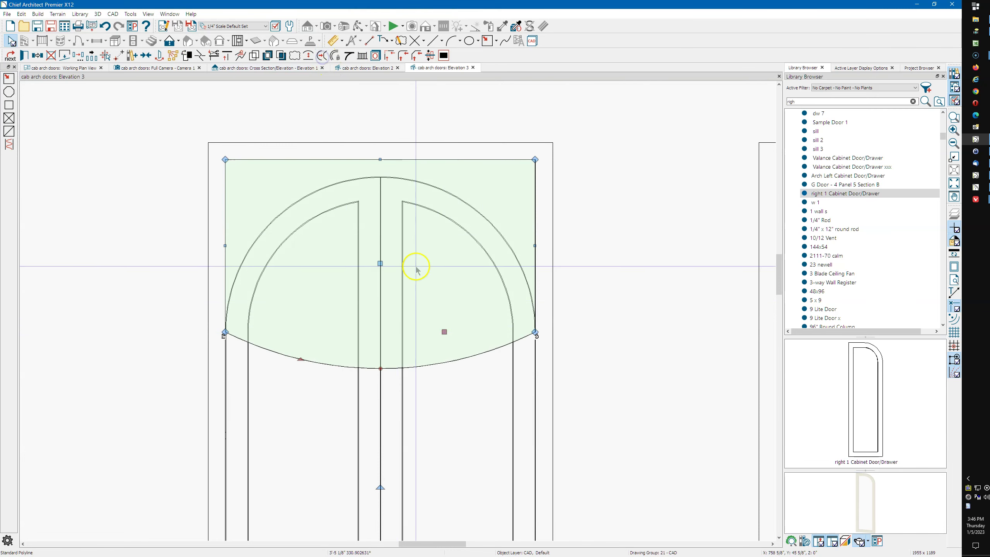
{"action": "left_click_drag", "start_coordinate": [299, 359], "coordinate": [340, 179]}
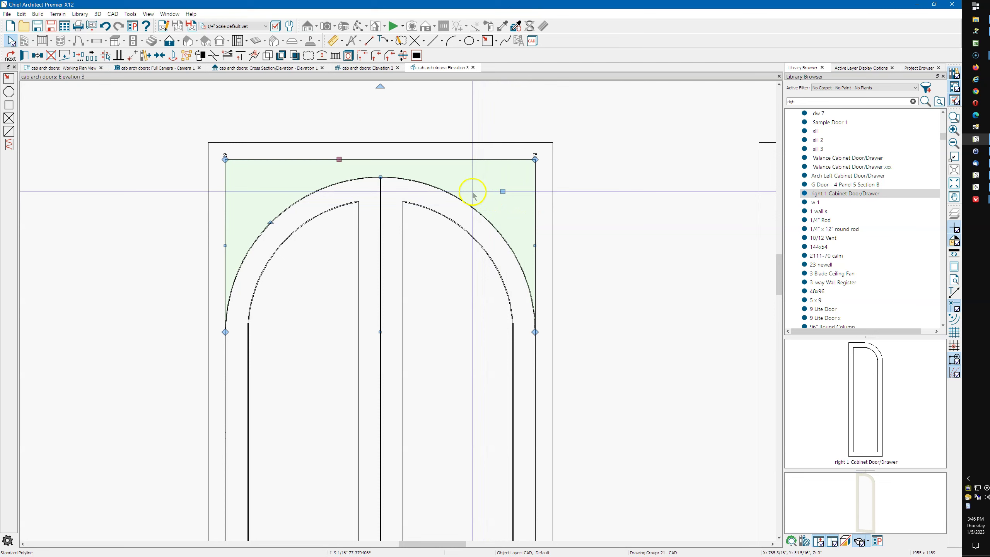
Move the arched outline from the CAD detail into the Elevation 1 cross-section view, in place over the white cabinet's opening.
{"action": "left_click", "coordinate": [459, 207]}
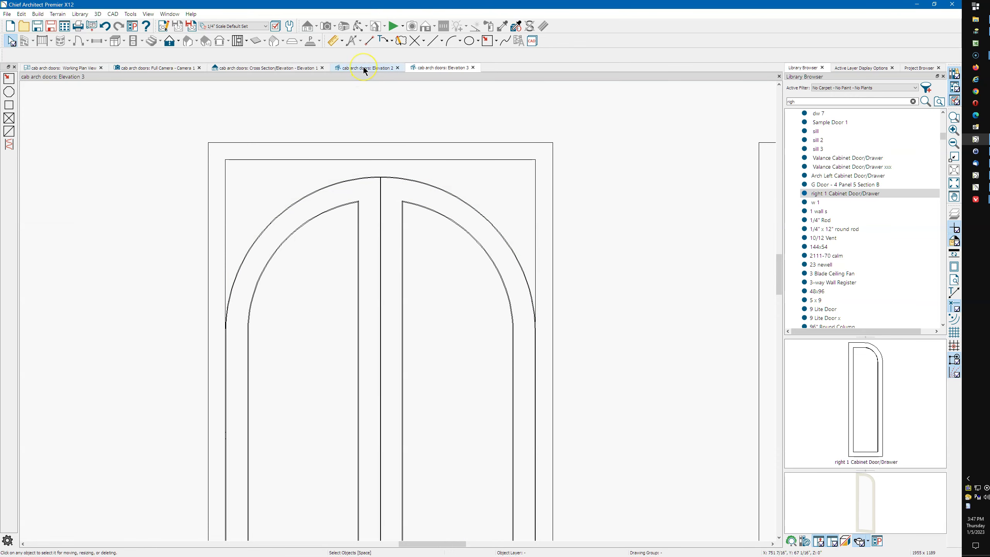
{"action": "left_click", "coordinate": [280, 68]}
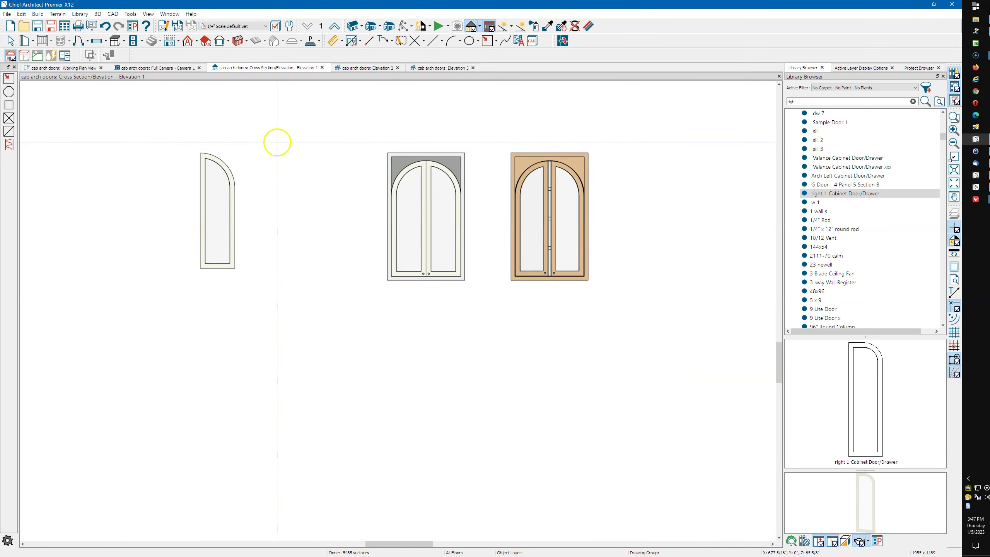
{"action": "scroll", "coordinate": [230, 171], "scroll_direction": "down", "scroll_amount": 1}
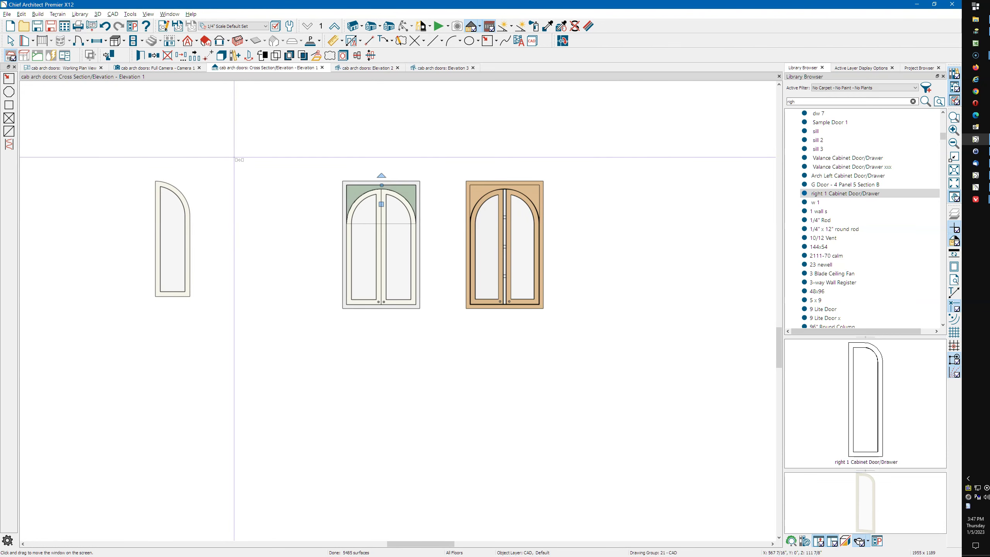
{"action": "left_click", "coordinate": [398, 177]}
{"action": "scroll", "coordinate": [399, 177], "scroll_direction": "up", "scroll_amount": 5}
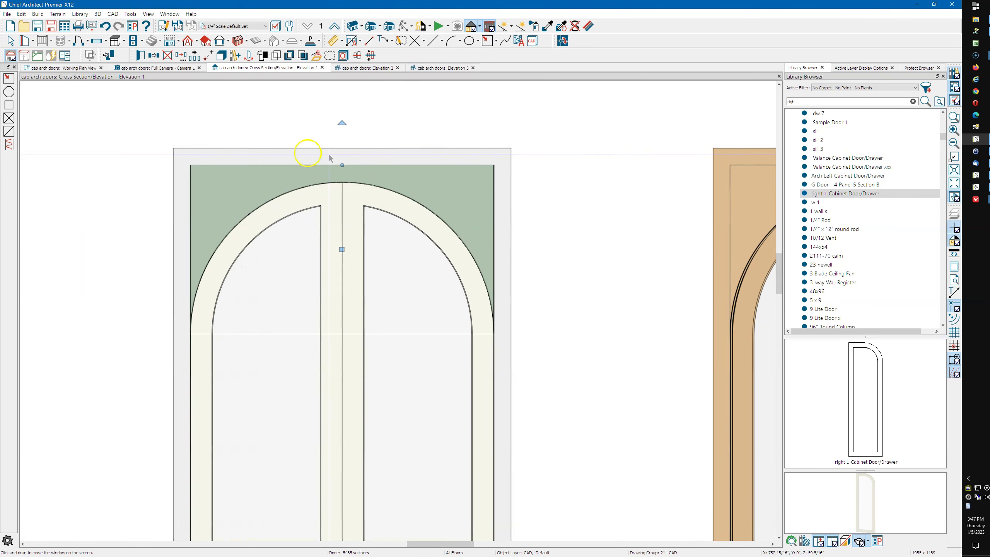
Convert the arched outline in the white cabinet's frame opening to a polyline solid, keeping the default thickness and layer.
{"action": "left_click", "coordinate": [316, 57]}
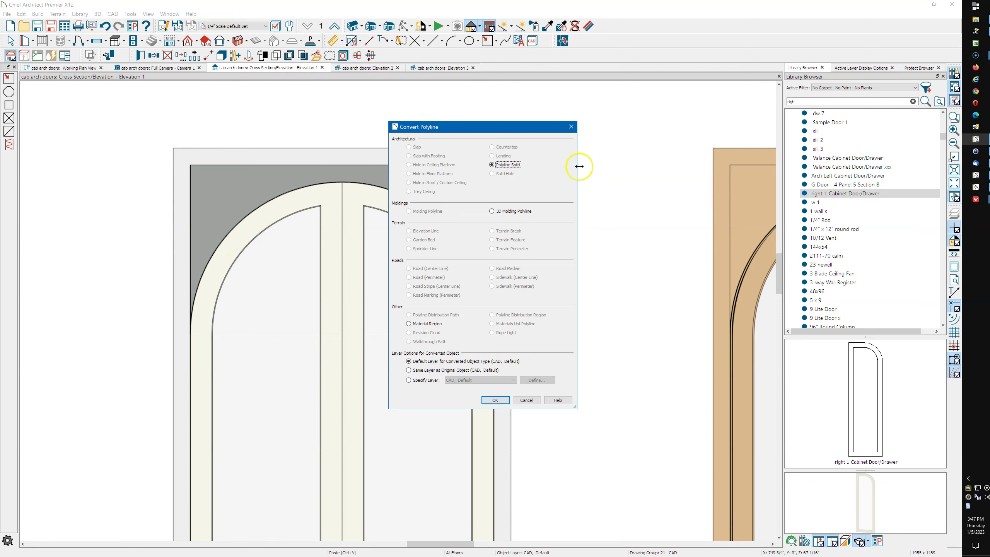
{"action": "left_click", "coordinate": [503, 399]}
{"action": "left_click", "coordinate": [532, 306]}
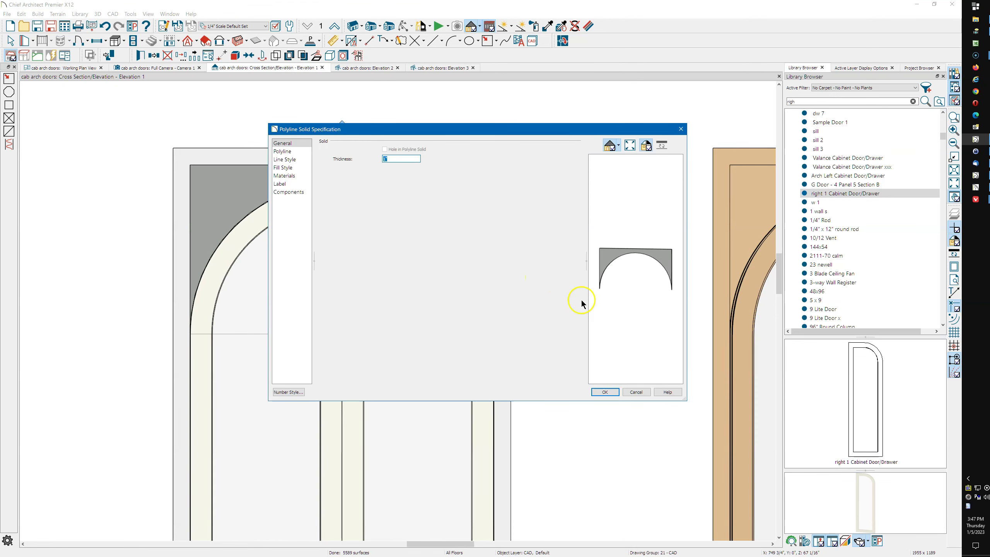
{"action": "left_click", "coordinate": [604, 392]}
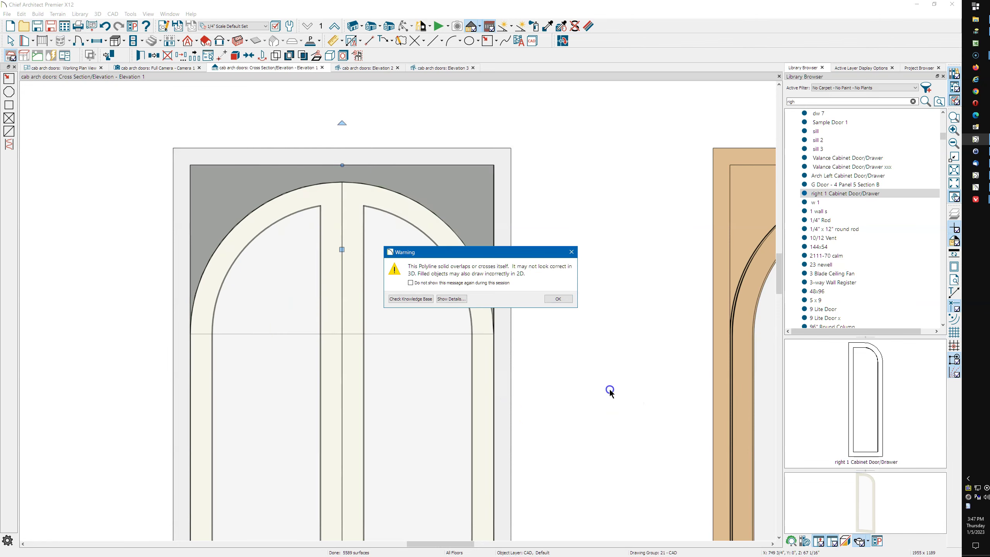
{"action": "left_click", "coordinate": [558, 298]}
Move the arched polyline solid out of the frame opening into the blank area left of the white cabinet.
{"action": "scroll", "coordinate": [588, 164], "scroll_direction": "down", "scroll_amount": 3}
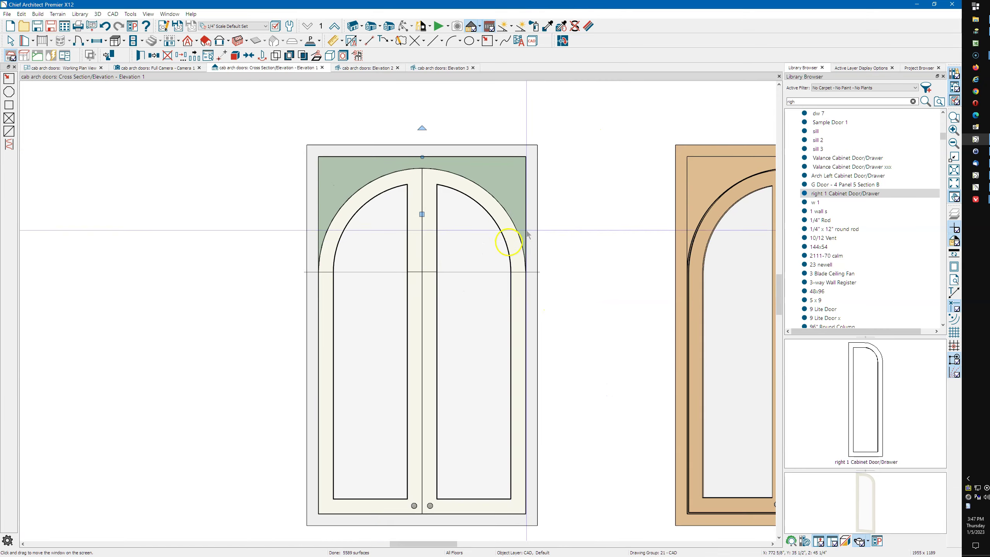
{"action": "left_click_drag", "start_coordinate": [448, 213], "coordinate": [250, 213]}
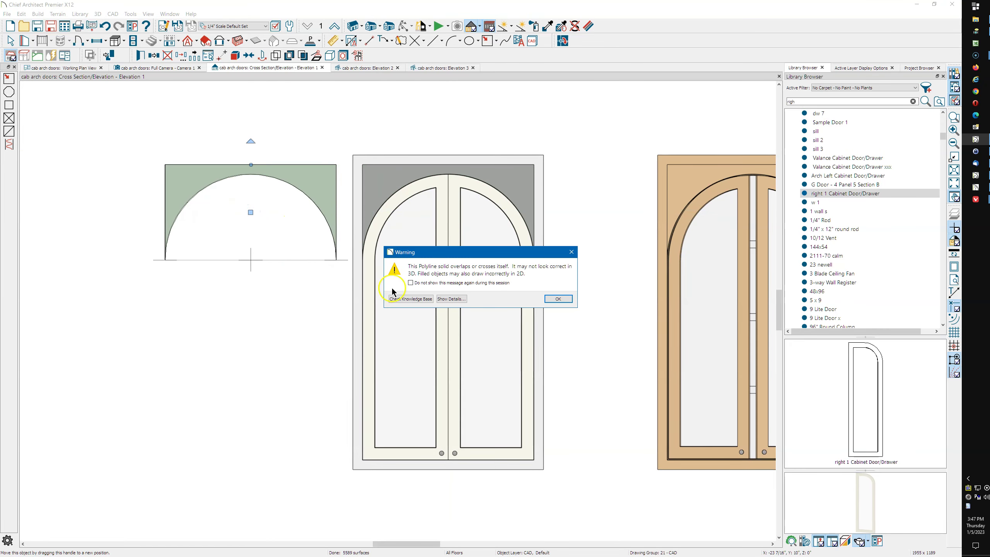
{"action": "left_click", "coordinate": [557, 298]}
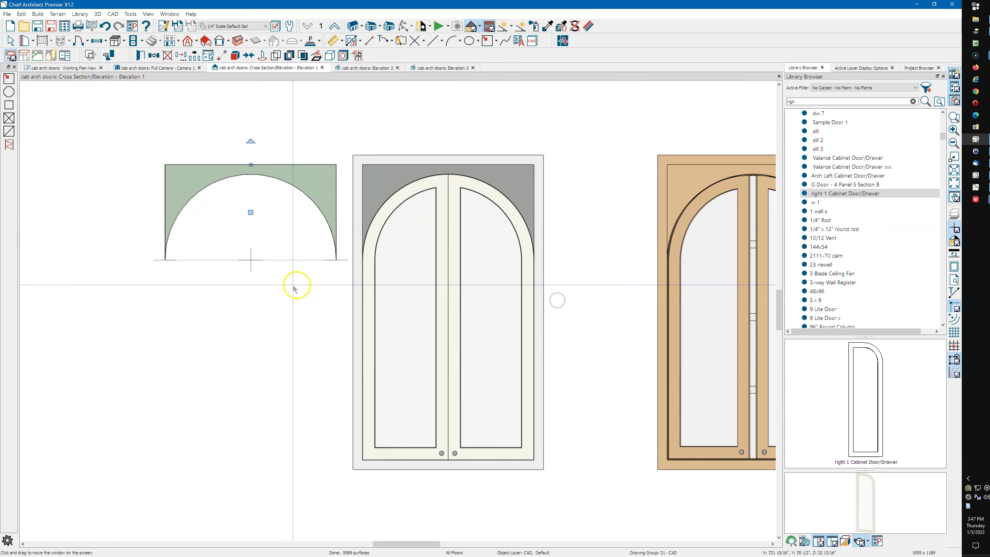
Examine the arched solid's pointed lower ends, where the arc meets the side edges, and the top of its arch.
{"action": "scroll", "coordinate": [237, 285], "scroll_direction": "down", "scroll_amount": 1}
{"action": "left_click", "coordinate": [193, 278]}
{"action": "scroll", "coordinate": [193, 278], "scroll_direction": "up", "scroll_amount": 5}
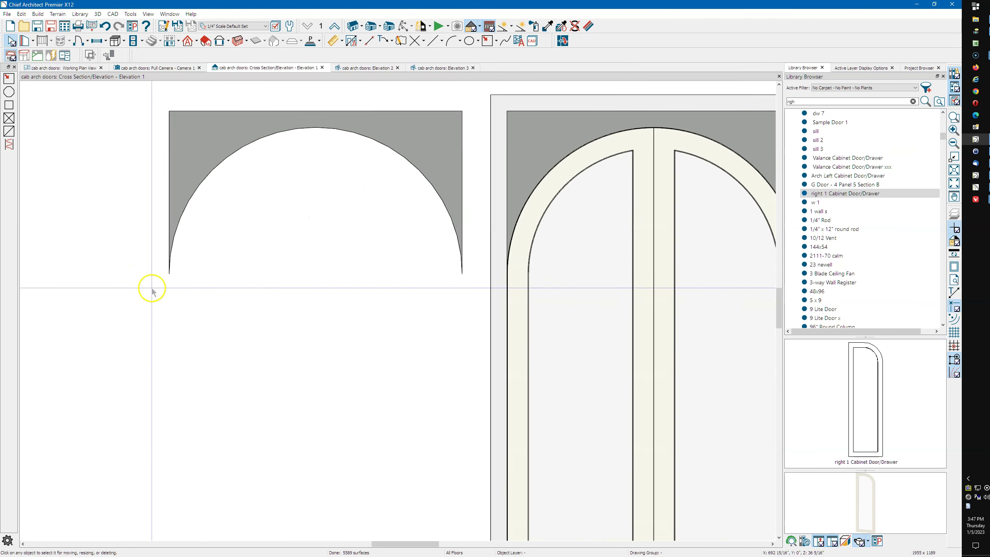
{"action": "scroll", "coordinate": [170, 254], "scroll_direction": "up", "scroll_amount": 5}
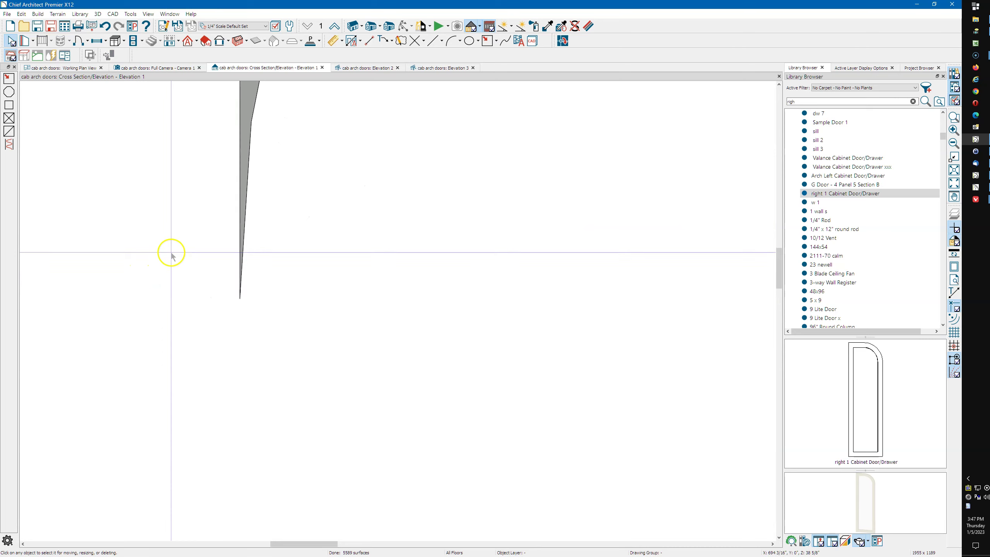
{"action": "scroll", "coordinate": [235, 290], "scroll_direction": "up", "scroll_amount": 1}
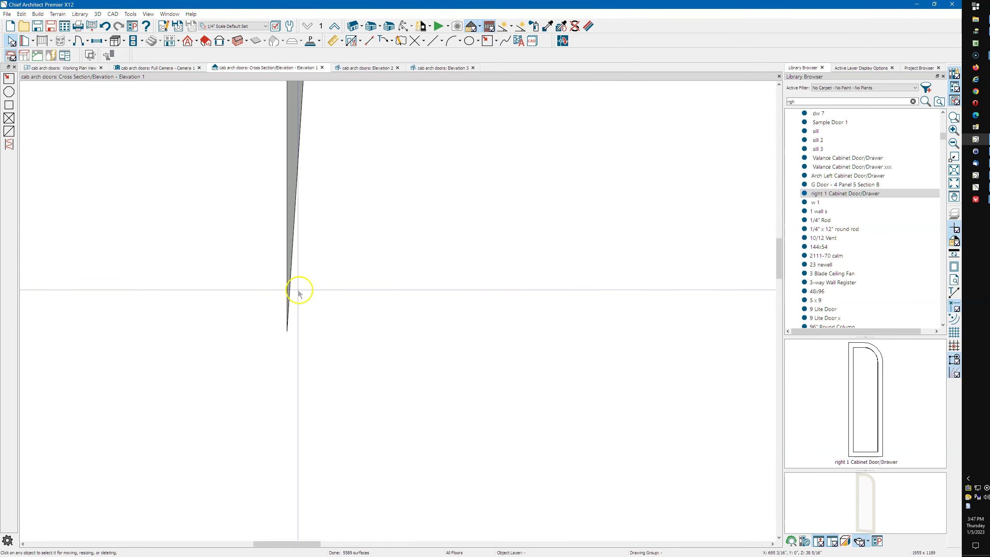
{"action": "left_click", "coordinate": [293, 250]}
{"action": "scroll", "coordinate": [183, 253], "scroll_direction": "down", "scroll_amount": 6}
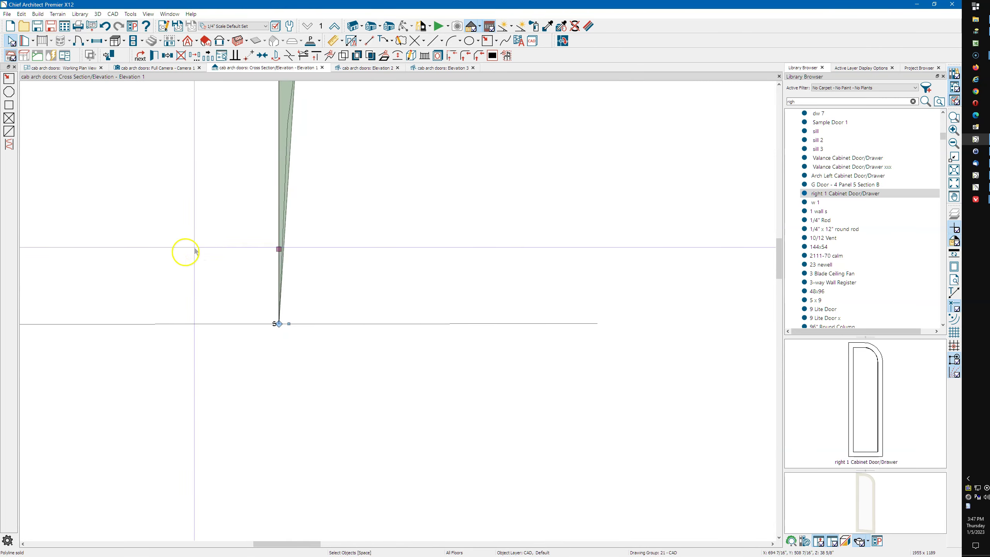
{"action": "scroll", "coordinate": [159, 322], "scroll_direction": "down", "scroll_amount": 5}
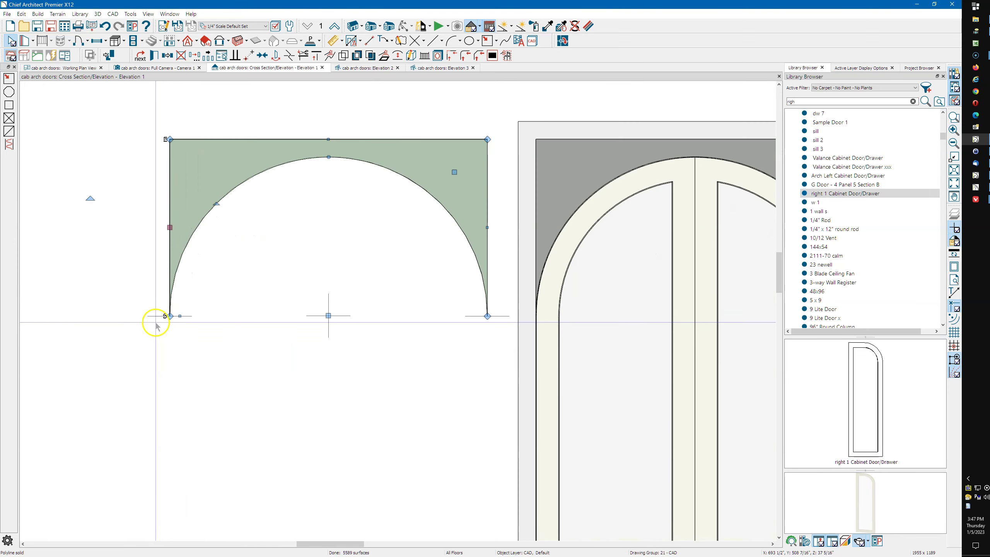
{"action": "scroll", "coordinate": [482, 321], "scroll_direction": "up", "scroll_amount": 5}
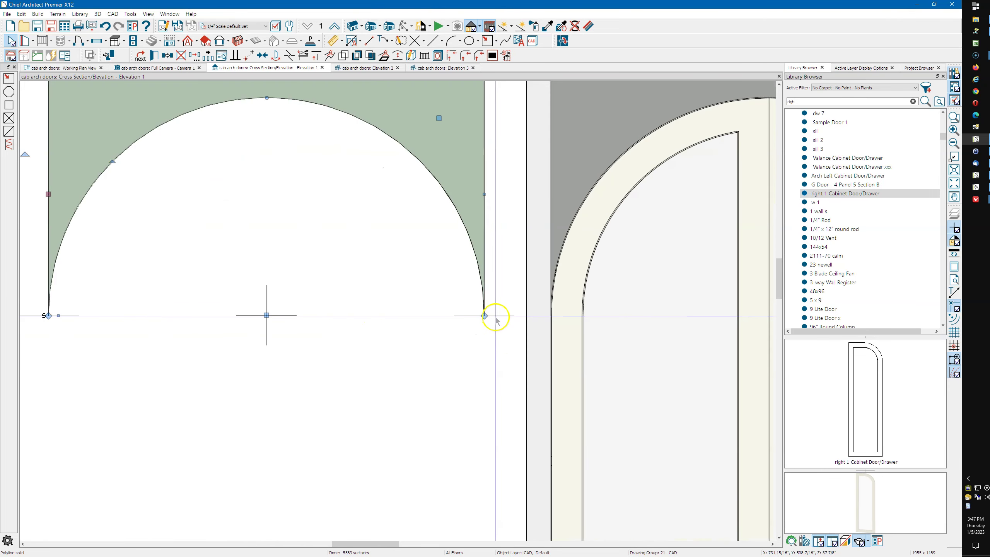
{"action": "scroll", "coordinate": [483, 312], "scroll_direction": "down", "scroll_amount": 4}
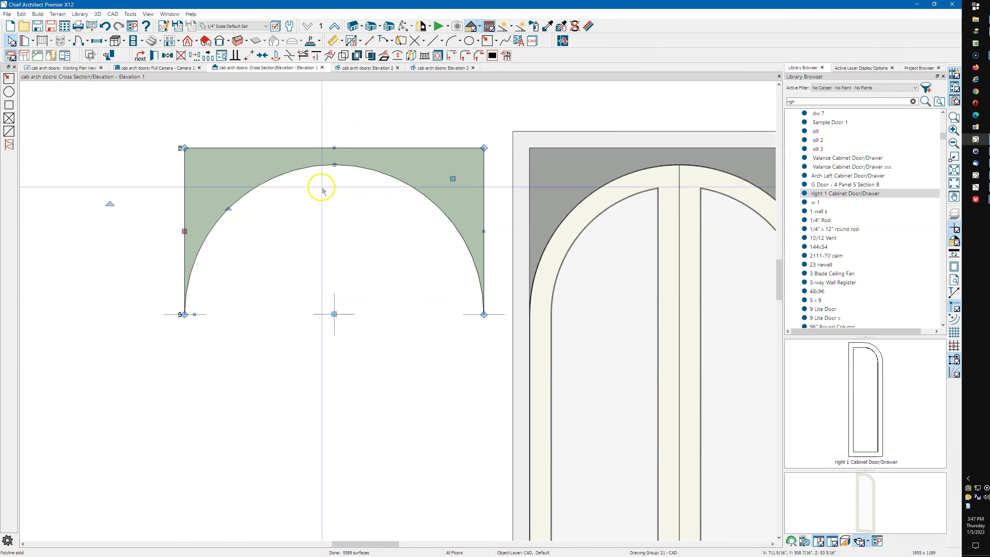
{"action": "left_click_drag", "start_coordinate": [336, 165], "coordinate": [336, 165]}
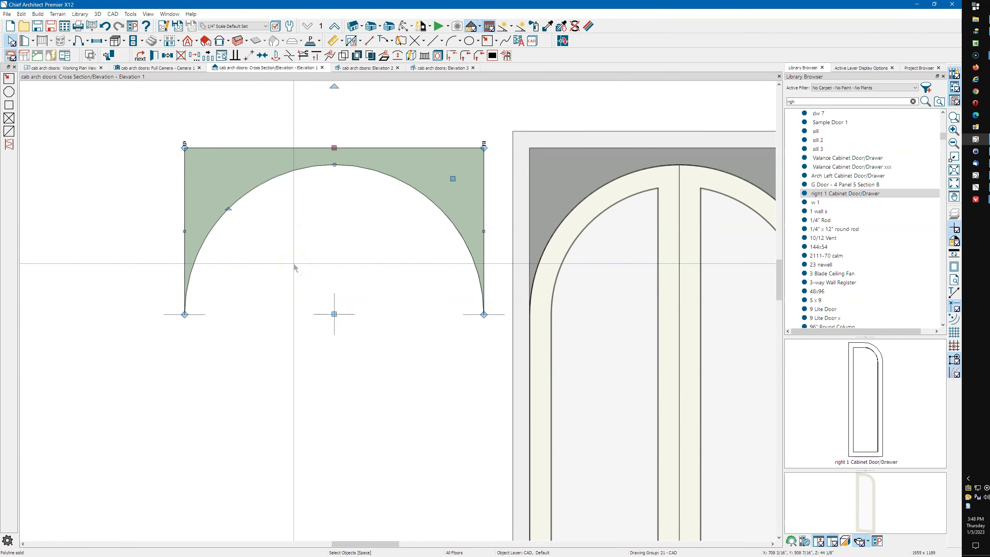
{"action": "left_click", "coordinate": [287, 210]}
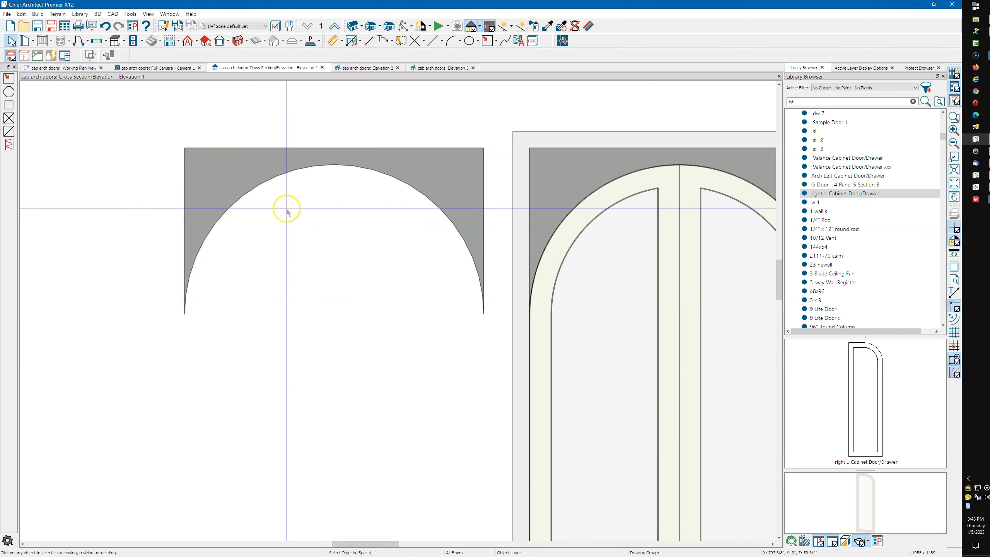
{"action": "scroll", "coordinate": [259, 188], "scroll_direction": "up", "scroll_amount": 5}
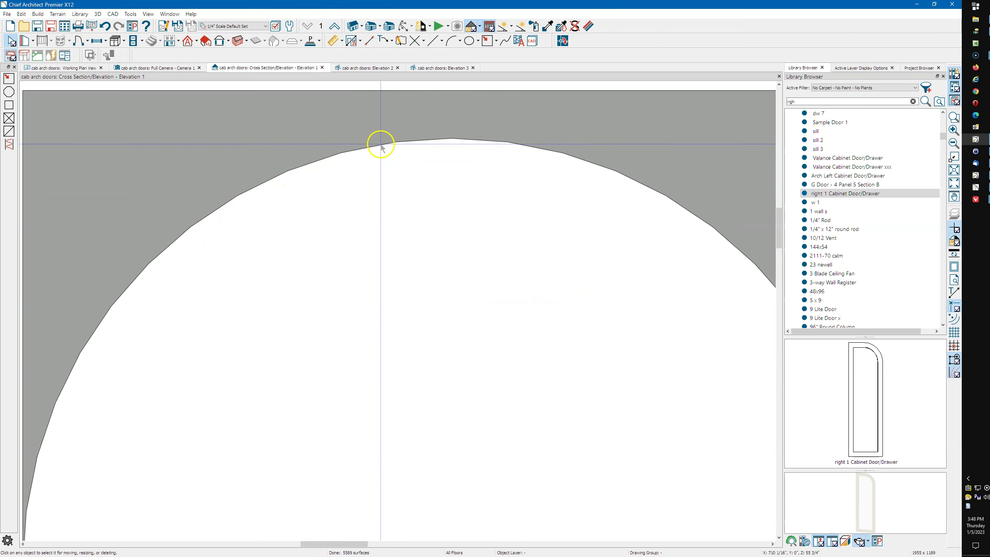
{"action": "scroll", "coordinate": [376, 127], "scroll_direction": "down", "scroll_amount": 3}
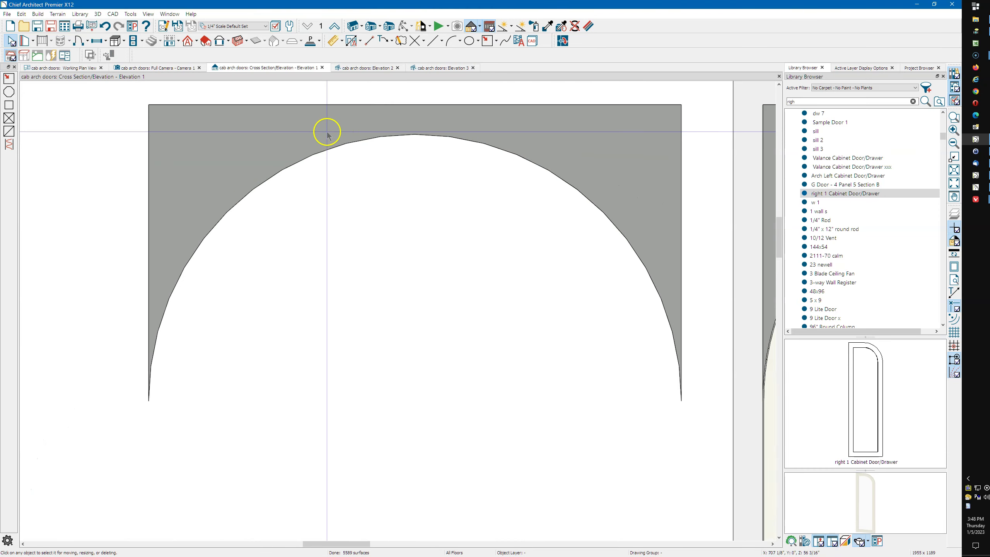
{"action": "scroll", "coordinate": [326, 133], "scroll_direction": "down", "scroll_amount": 6}
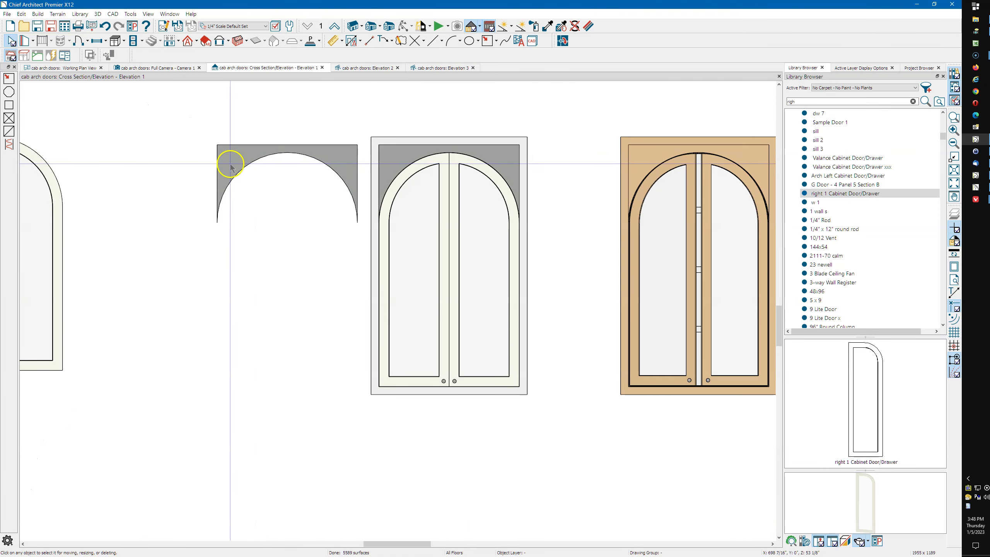
Delete the moved arched solid and undo back to the plain arched polyline in the white cabinet's frame opening.
{"action": "left_click", "coordinate": [230, 165]}
{"action": "key", "text": "Delete"}
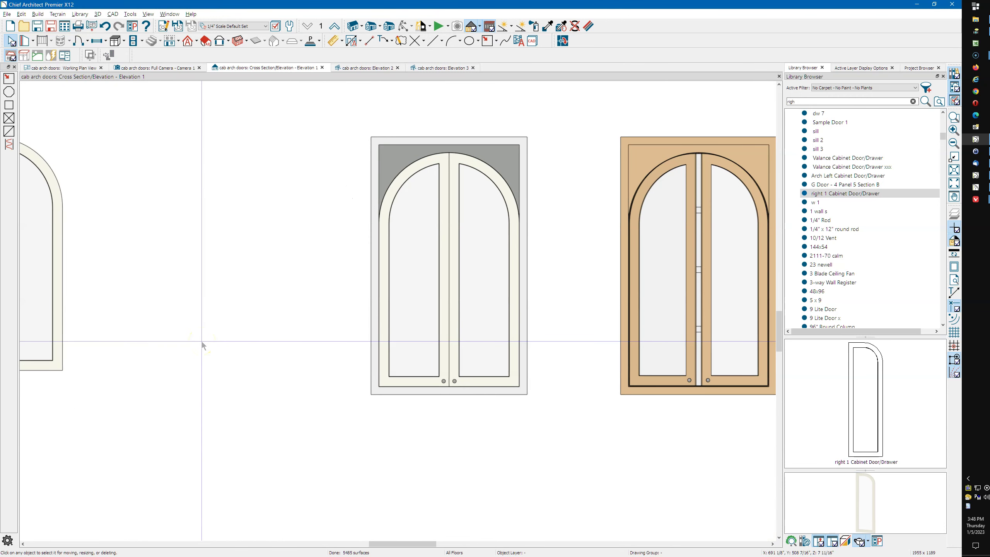
{"action": "key", "text": "ctrl+z"}
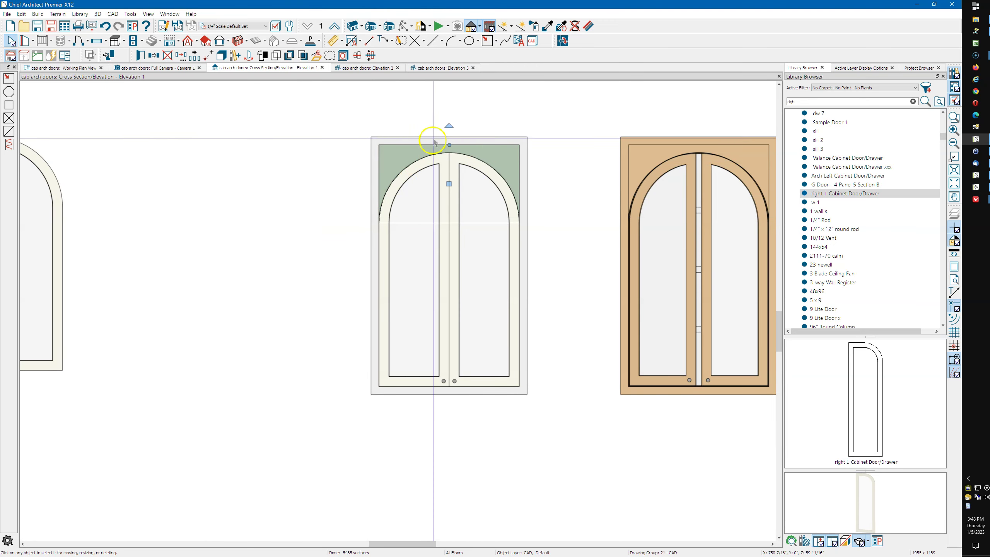
Move the arched polyline about 4'-1" left, clear of the white cabinet, and select it for editing.
{"action": "scroll", "coordinate": [421, 140], "scroll_direction": "down", "scroll_amount": 1}
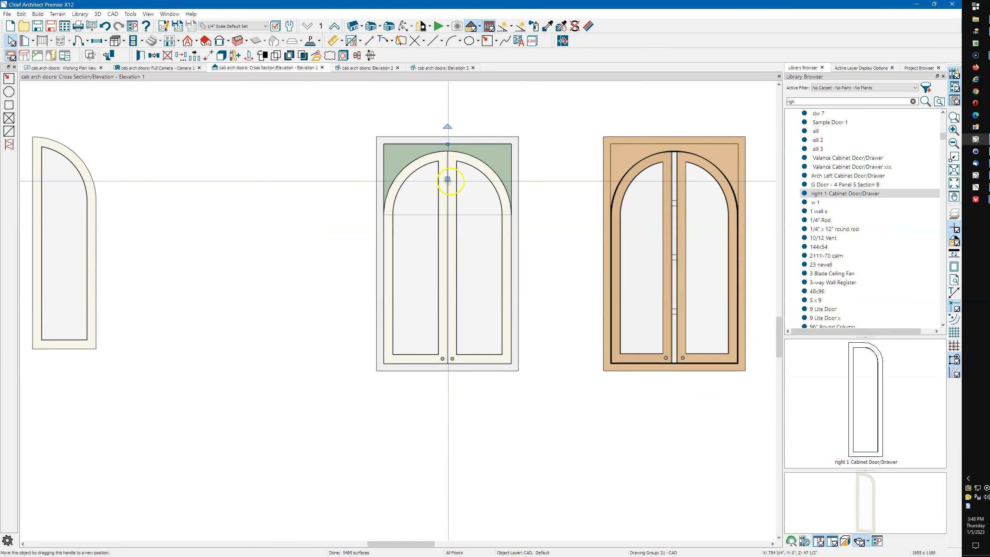
{"action": "left_click_drag", "start_coordinate": [449, 180], "coordinate": [274, 183]}
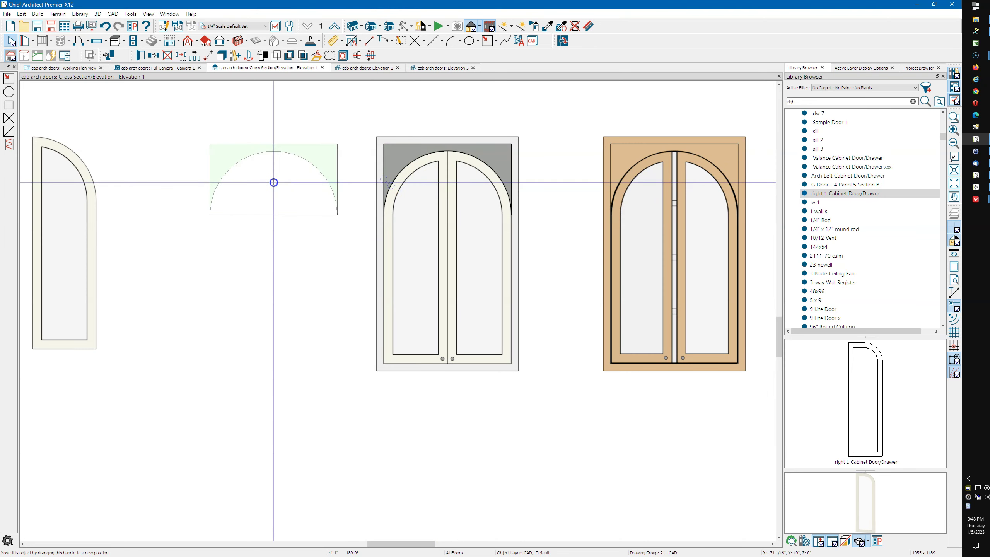
{"action": "scroll", "coordinate": [236, 153], "scroll_direction": "up", "scroll_amount": 4}
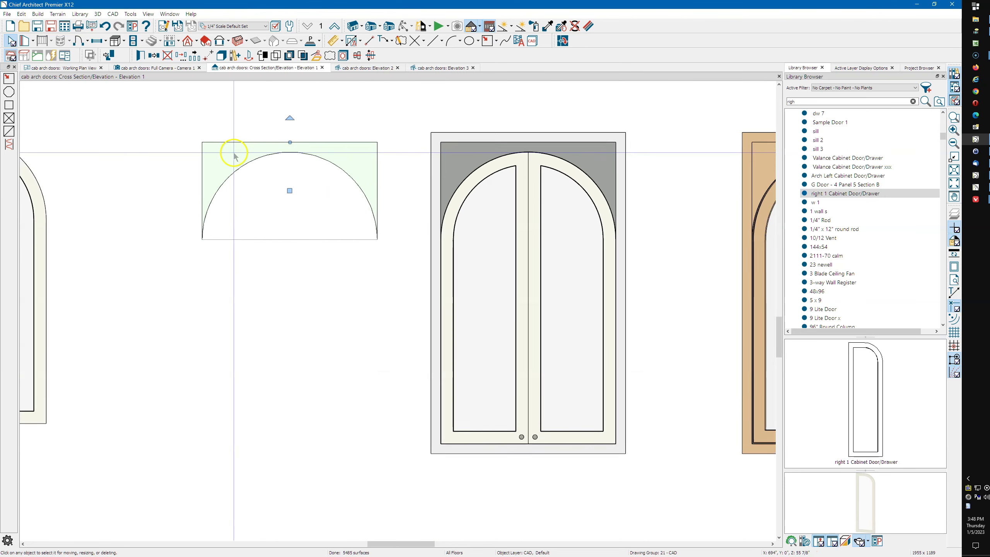
{"action": "left_click", "coordinate": [268, 165]}
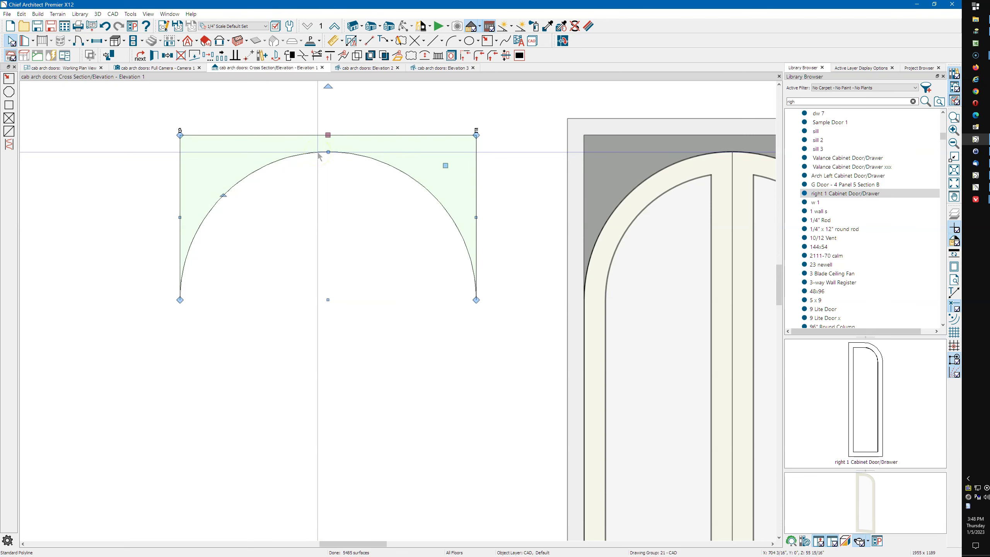
{"action": "left_click_drag", "start_coordinate": [327, 147], "coordinate": [332, 148]}
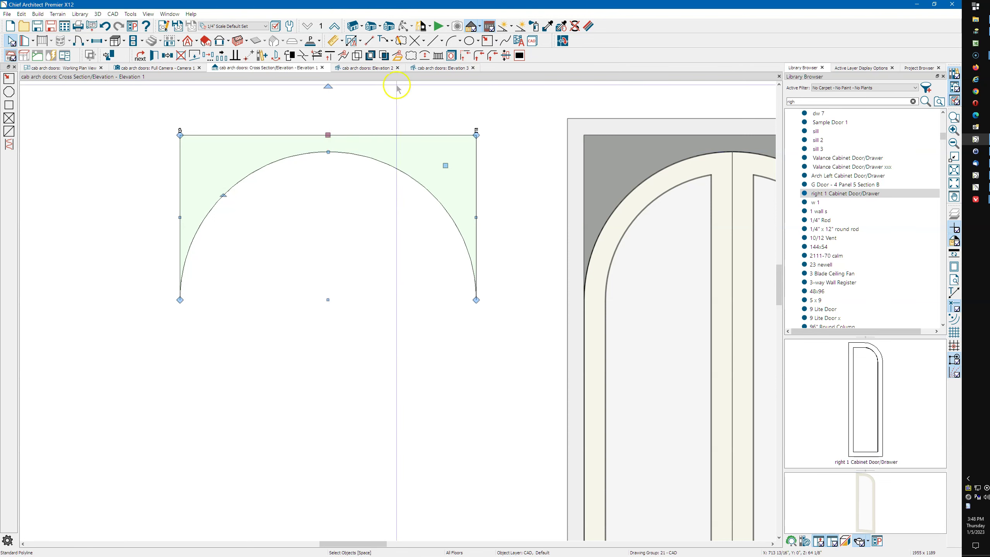
Check the polyline conversion options, and review the left side edge's length, angle and end points in the arched polyline's specification.
{"action": "left_click", "coordinate": [397, 56]}
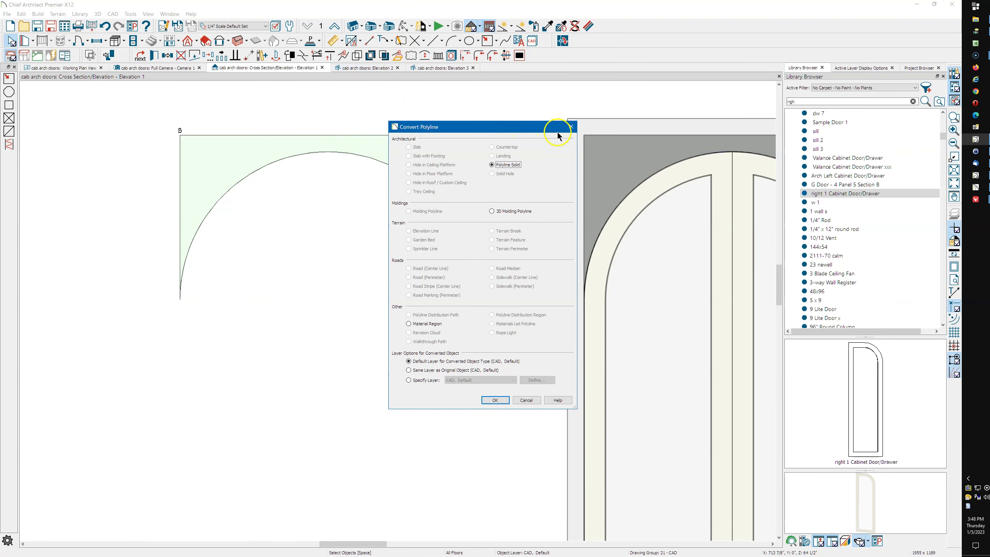
{"action": "left_click", "coordinate": [570, 127]}
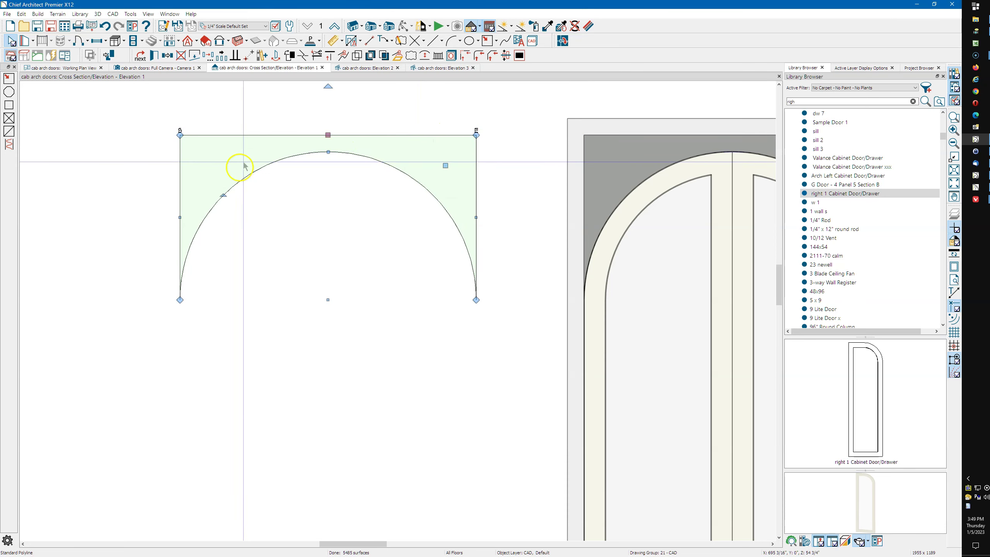
{"action": "double_click", "coordinate": [225, 196]}
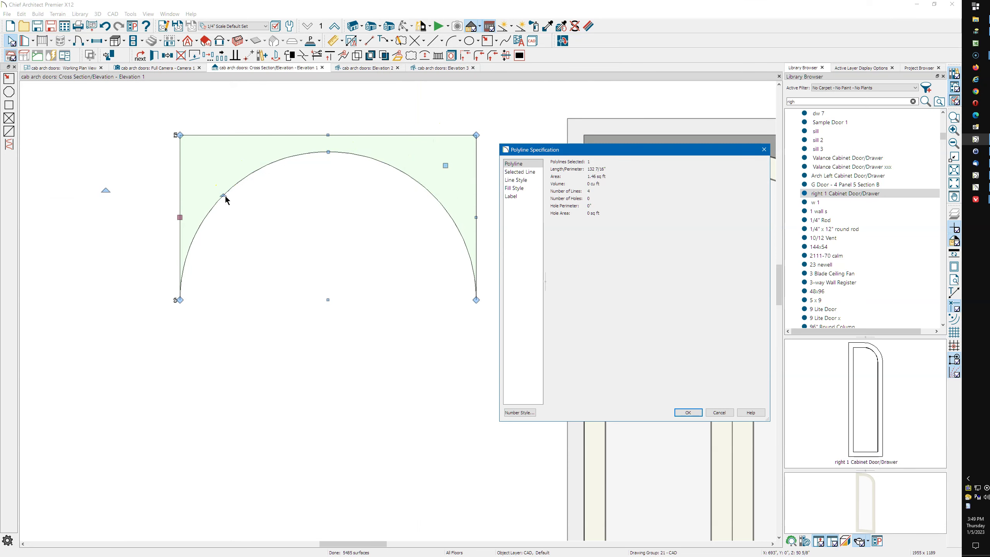
{"action": "left_click", "coordinate": [519, 172]}
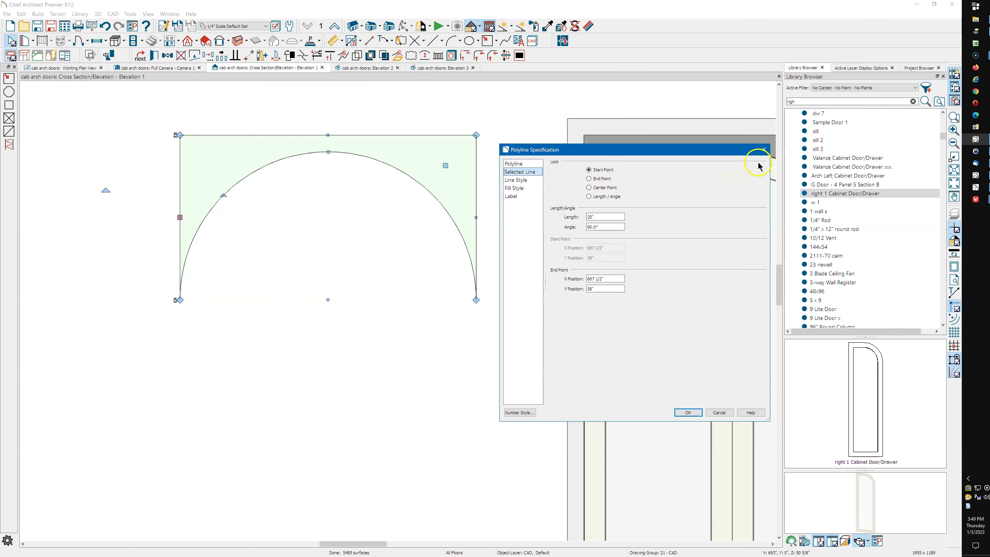
{"action": "left_click", "coordinate": [764, 151]}
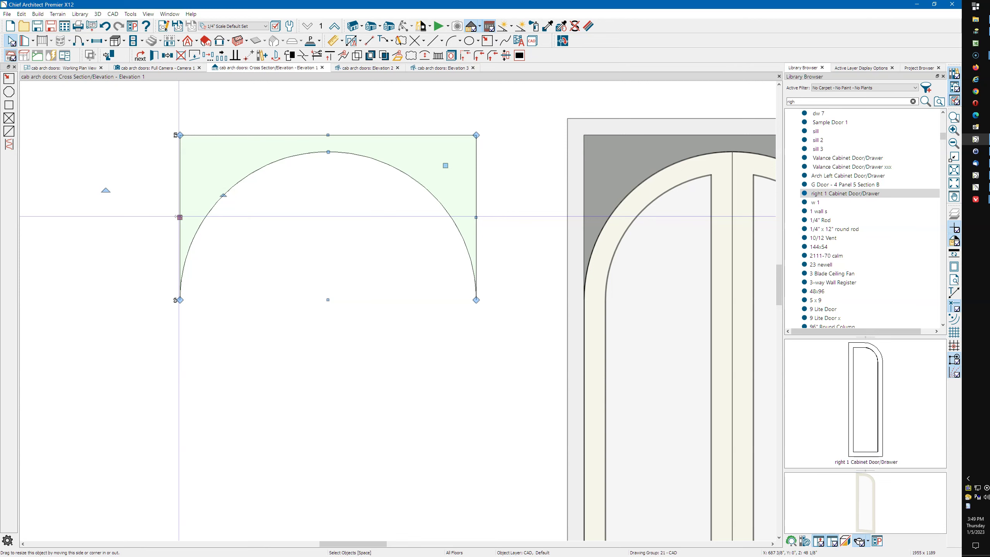
Disconnect the arched polyline's left side edge from the arc and shorten it by raising its lower end to about mid-height.
{"action": "left_click", "coordinate": [196, 205]}
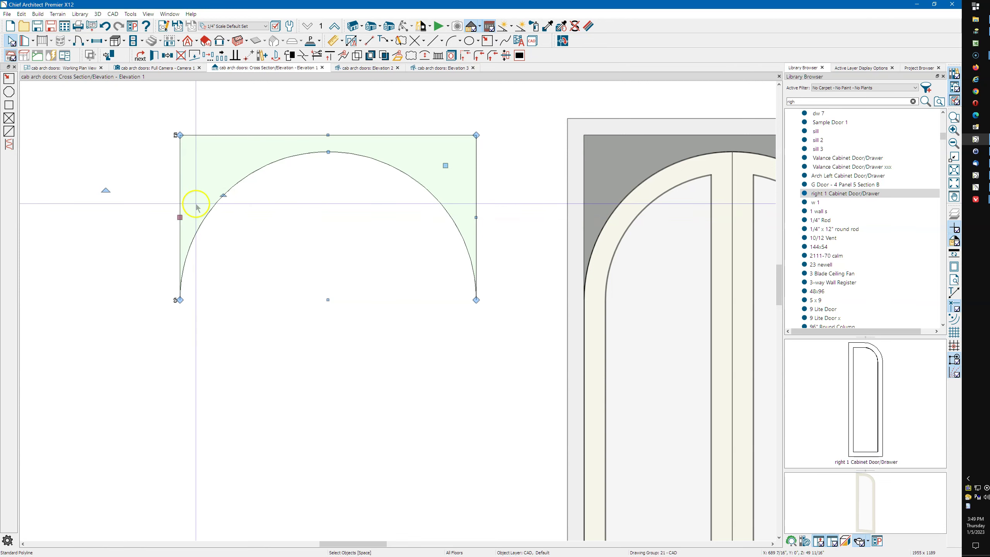
{"action": "left_click", "coordinate": [200, 54]}
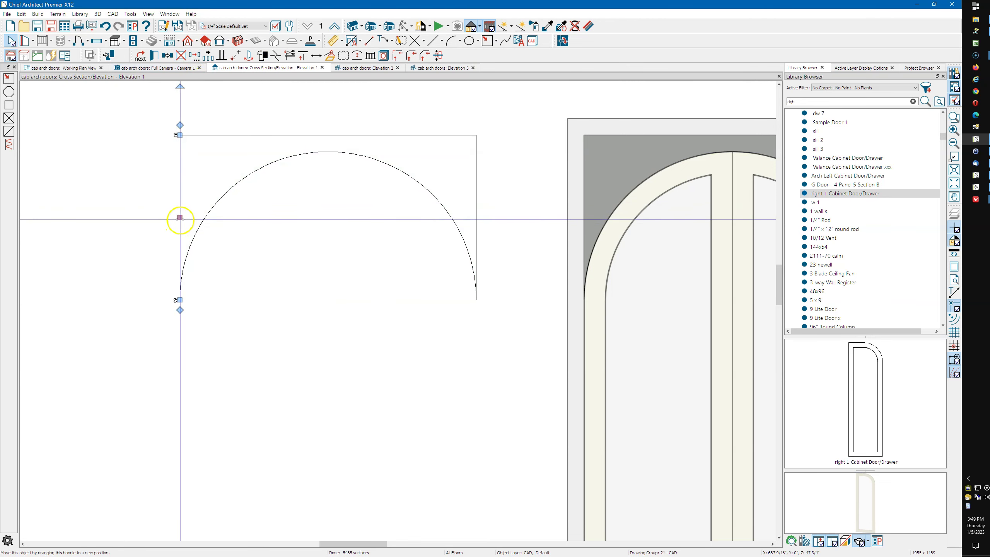
{"action": "left_click", "coordinate": [201, 223]}
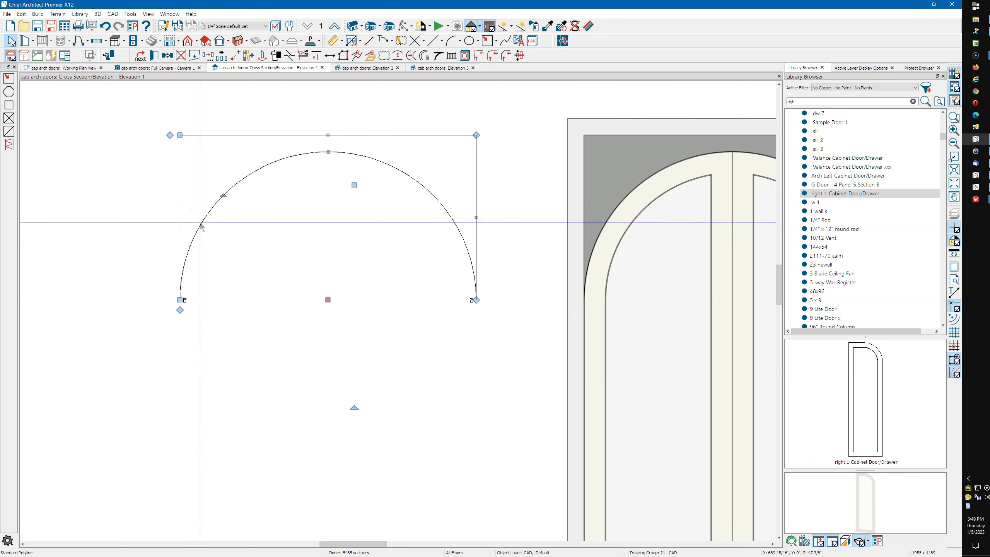
{"action": "left_click", "coordinate": [180, 225]}
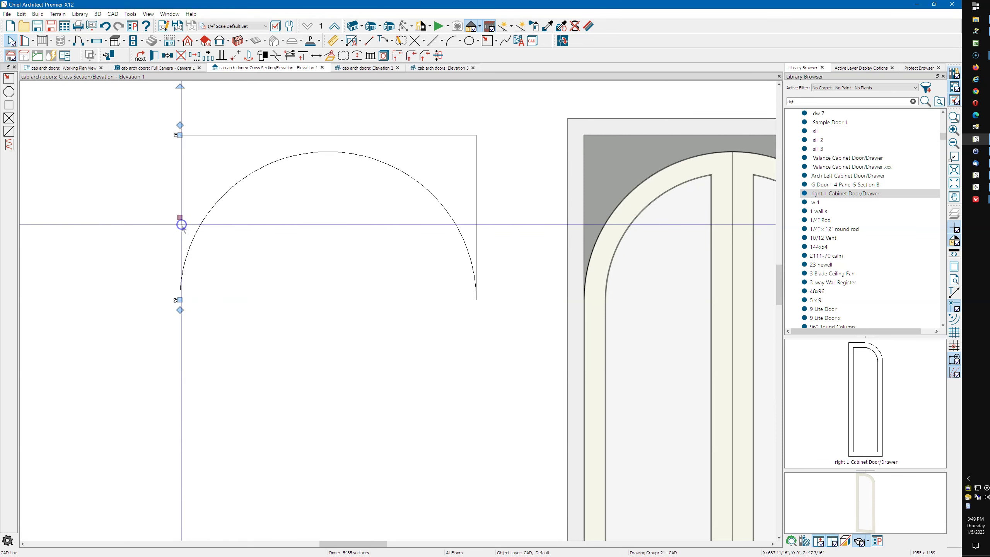
{"action": "left_click_drag", "start_coordinate": [179, 297], "coordinate": [179, 205]}
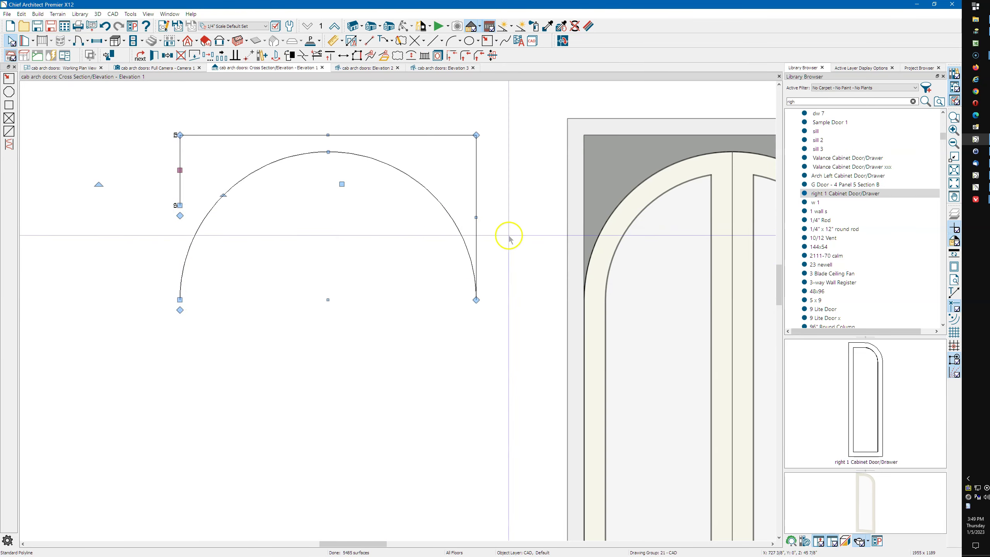
Disconnect the arched polyline's right side edge from the arc and shorten it by raising its lower end.
{"action": "left_click", "coordinate": [476, 219]}
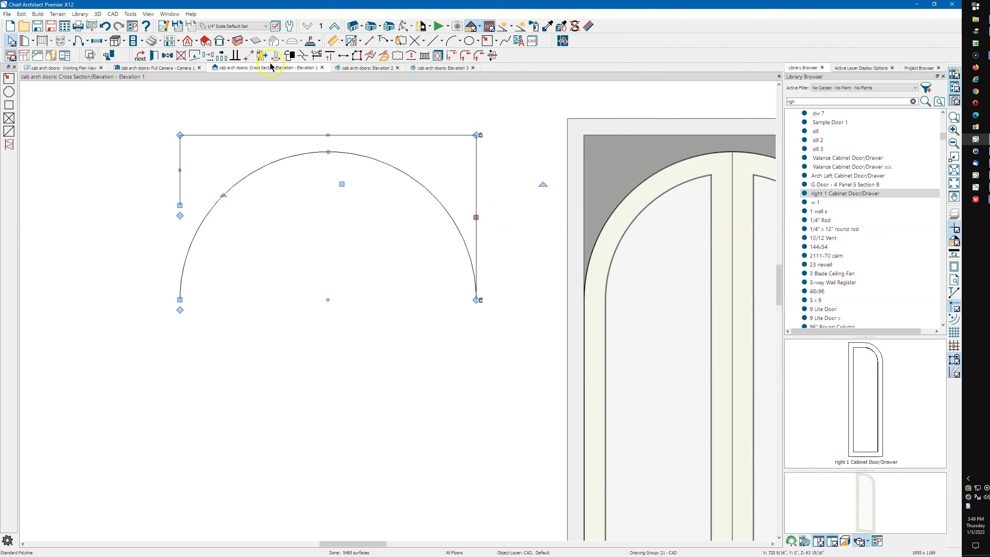
{"action": "left_click", "coordinate": [200, 57]}
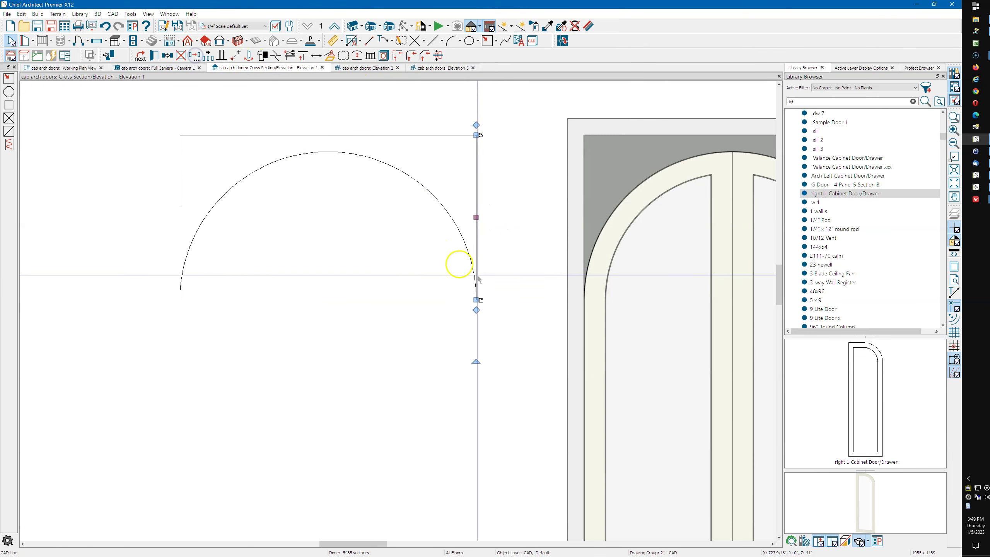
{"action": "left_click_drag", "start_coordinate": [476, 299], "coordinate": [477, 236]}
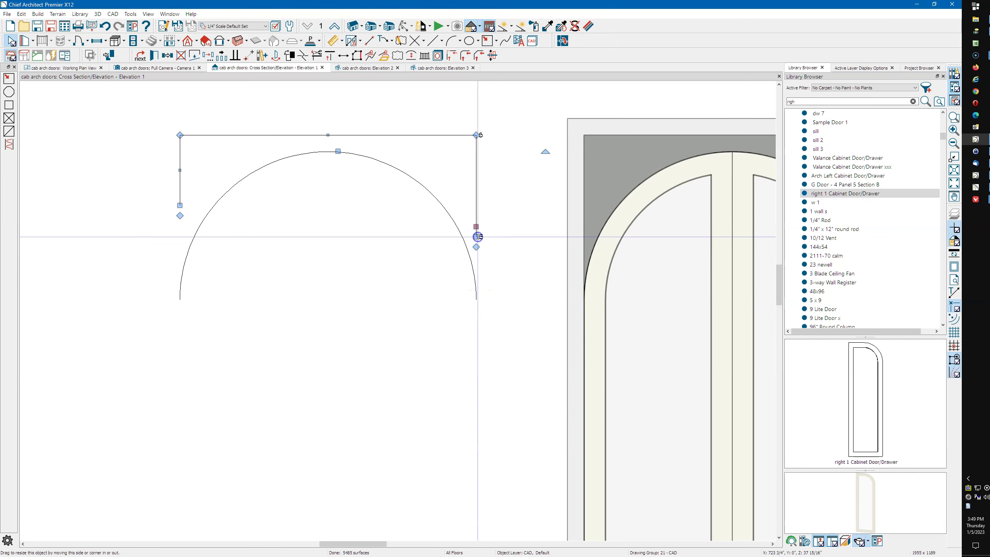
Convert the freestanding arc to a polyline made of many short straight sides.
{"action": "left_click", "coordinate": [430, 191]}
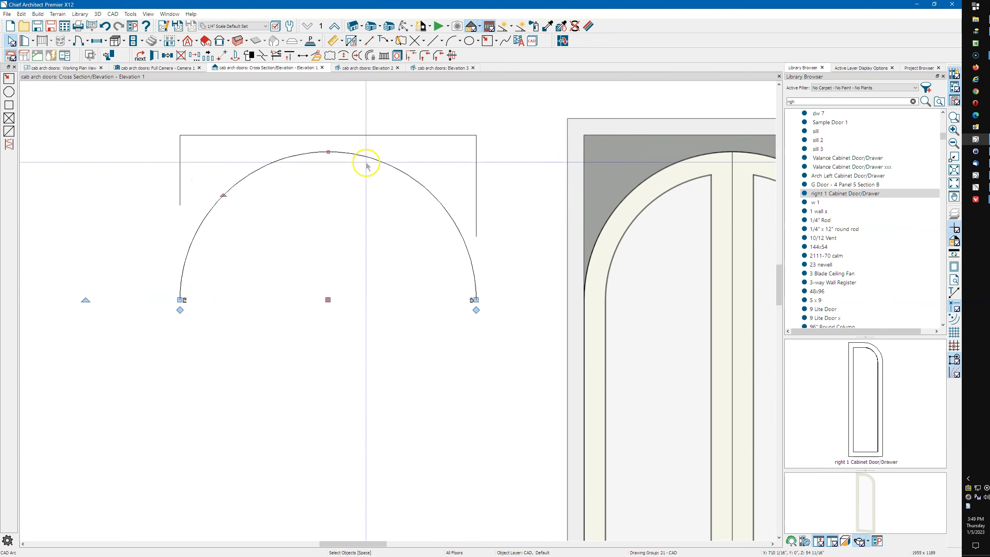
{"action": "left_click", "coordinate": [356, 57]}
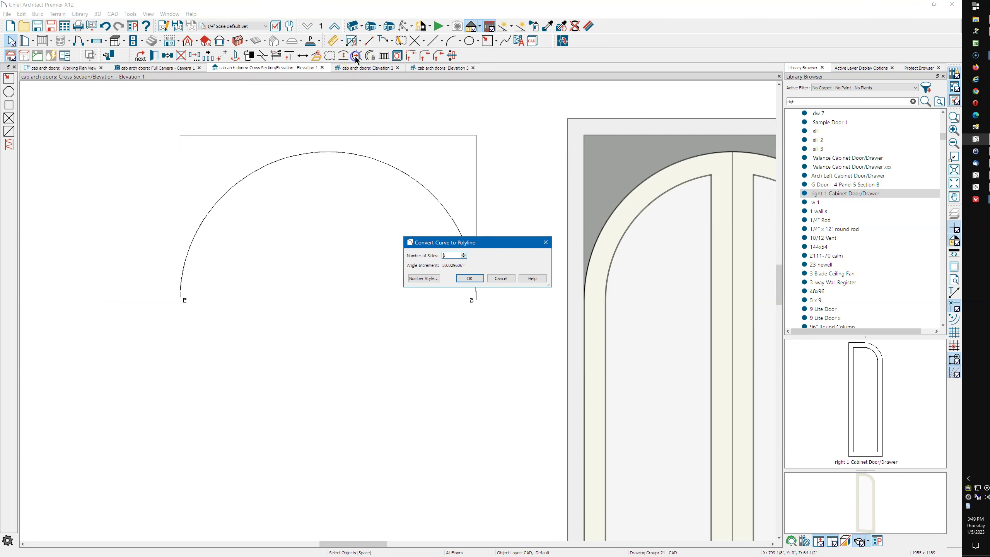
{"action": "double_click", "coordinate": [449, 255]}
{"action": "left_click", "coordinate": [469, 278]}
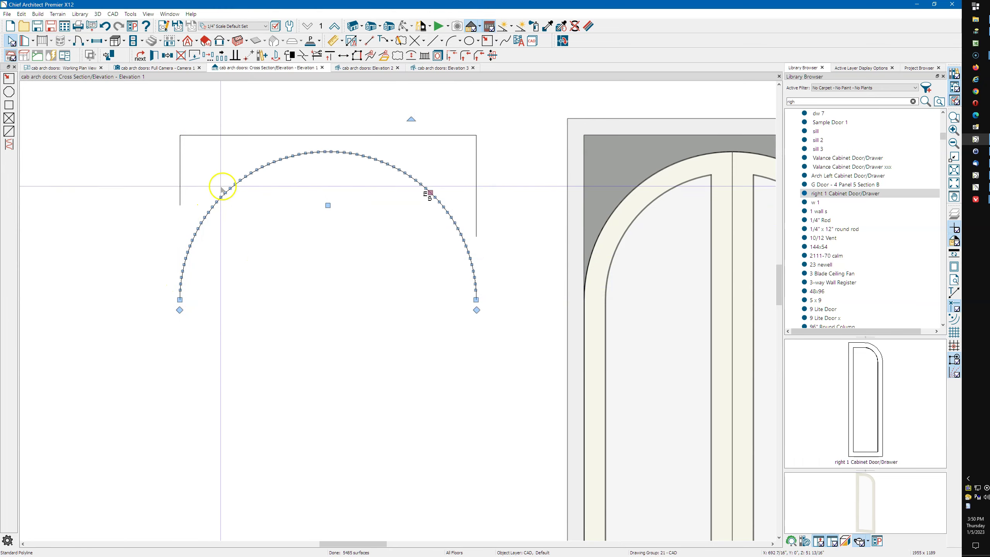
Extend both side edges down to the segmented arc's end points to rejoin them and close the polyline.
{"action": "scroll", "coordinate": [455, 213], "scroll_direction": "up", "scroll_amount": 3}
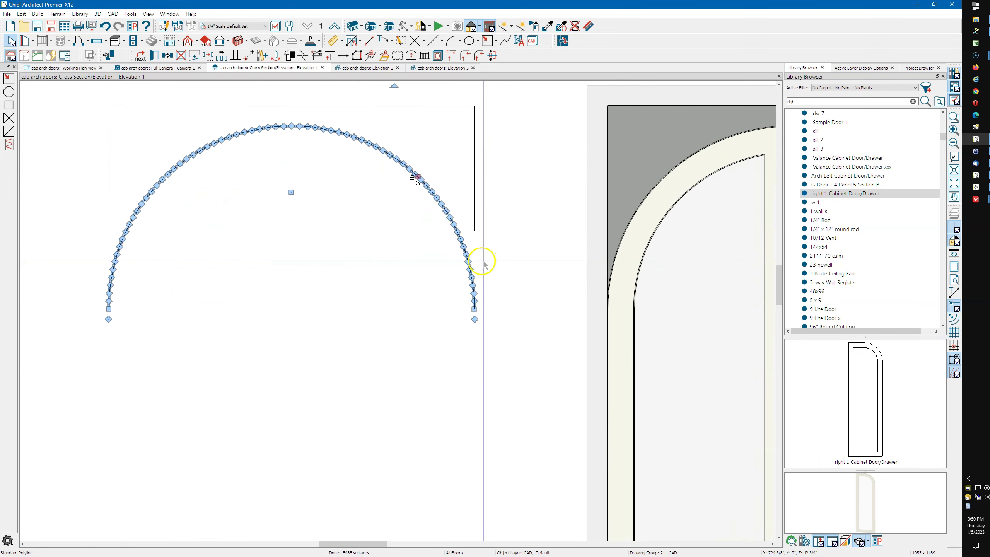
{"action": "left_click", "coordinate": [475, 203]}
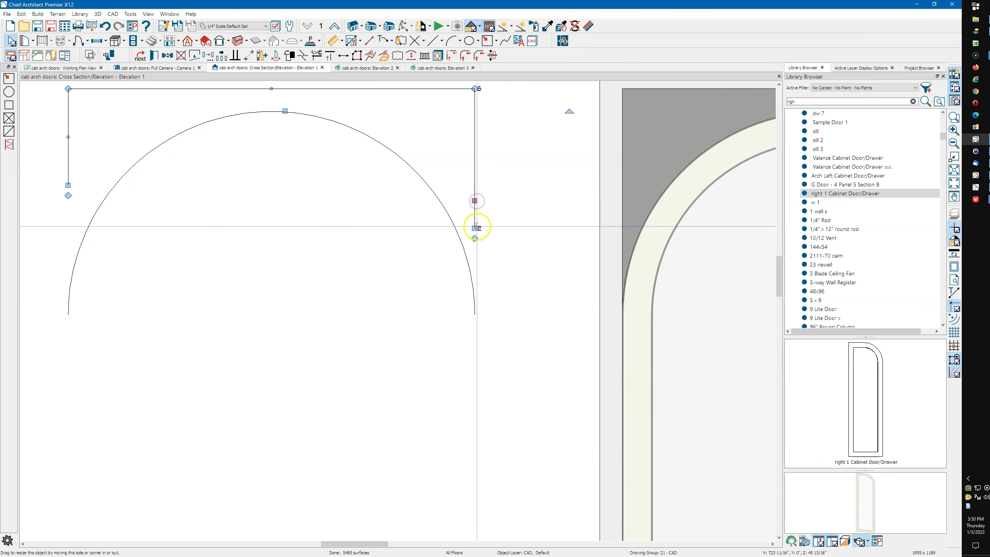
{"action": "left_click_drag", "start_coordinate": [474, 232], "coordinate": [477, 313]}
{"action": "scroll", "coordinate": [526, 254], "scroll_direction": "down", "scroll_amount": 4}
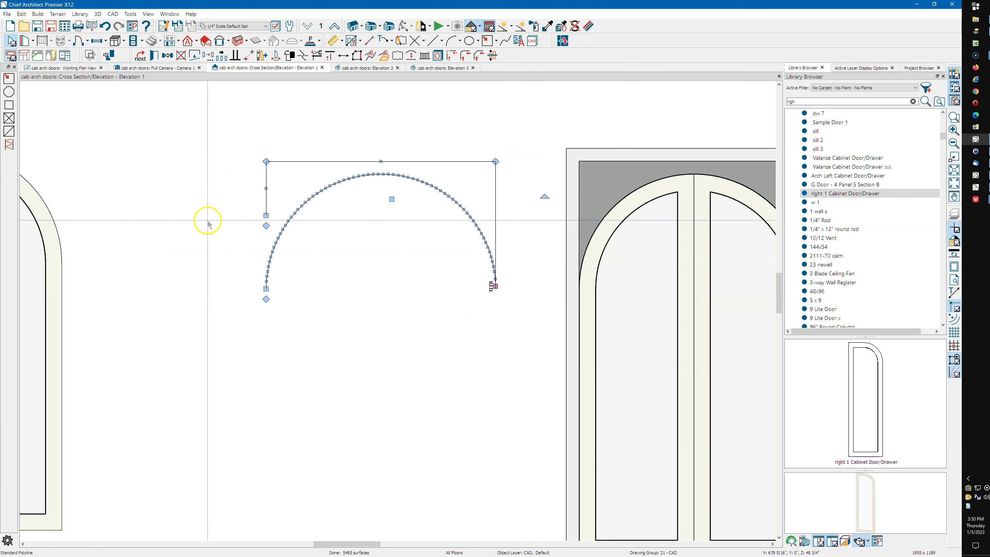
{"action": "left_click_drag", "start_coordinate": [266, 225], "coordinate": [268, 288]}
{"action": "left_click", "coordinate": [230, 301]}
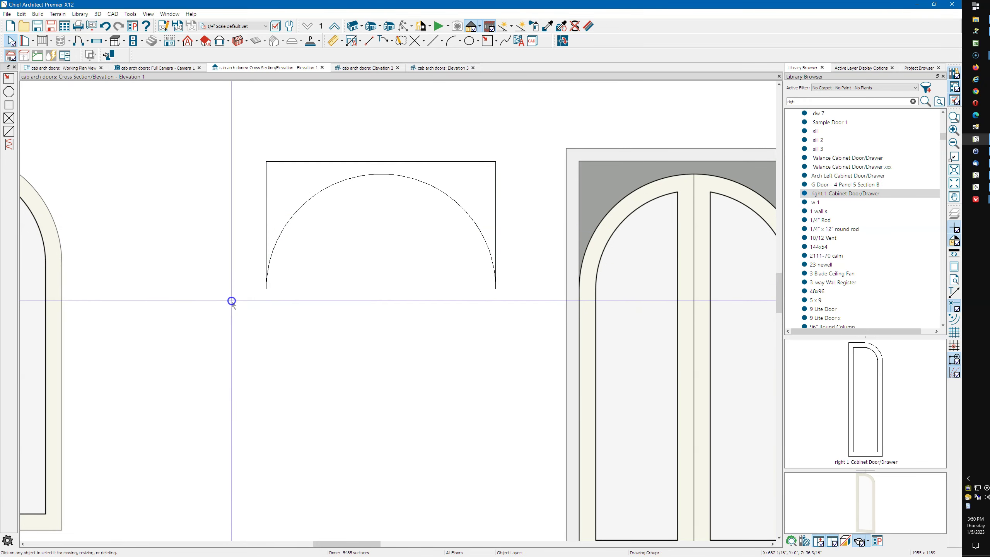
Convert the closed arched polyline to a polyline solid on the default layer with a thickness of .75".
{"action": "left_click", "coordinate": [266, 205]}
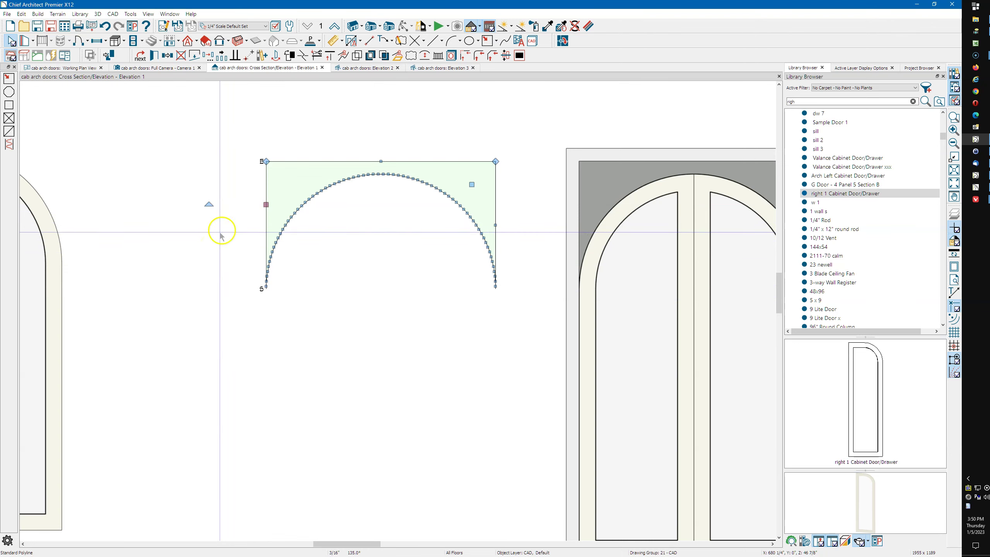
{"action": "left_click", "coordinate": [397, 56]}
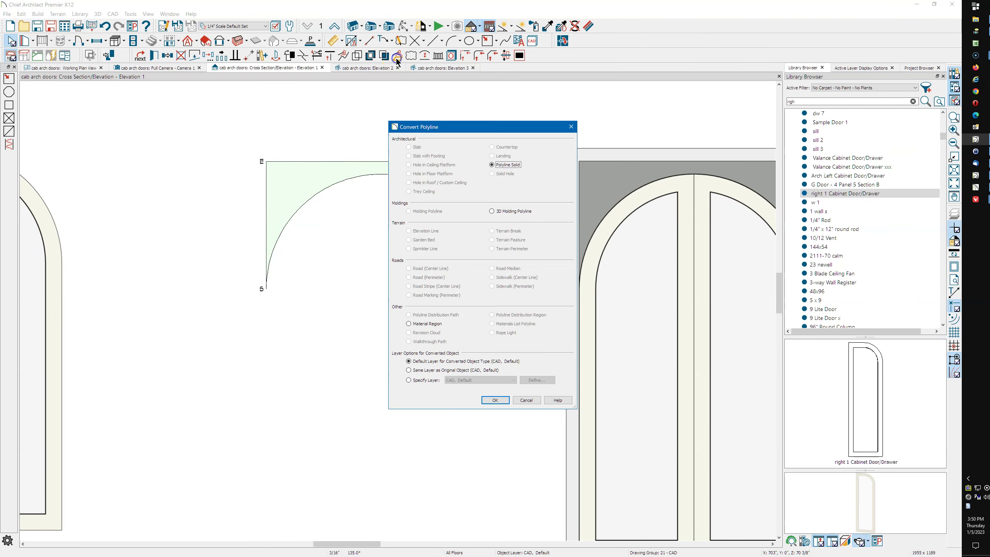
{"action": "left_click", "coordinate": [501, 401]}
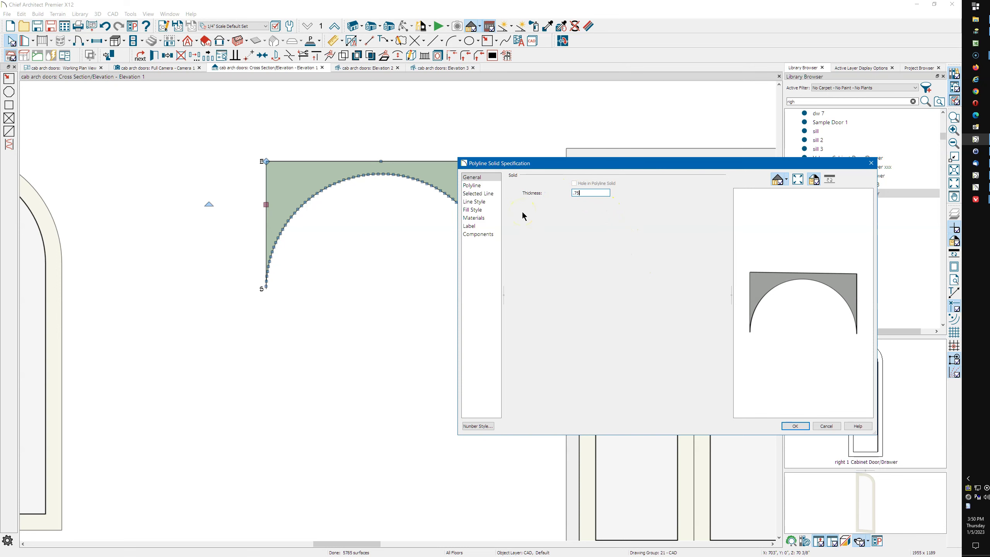
{"action": "left_click", "coordinate": [795, 427]}
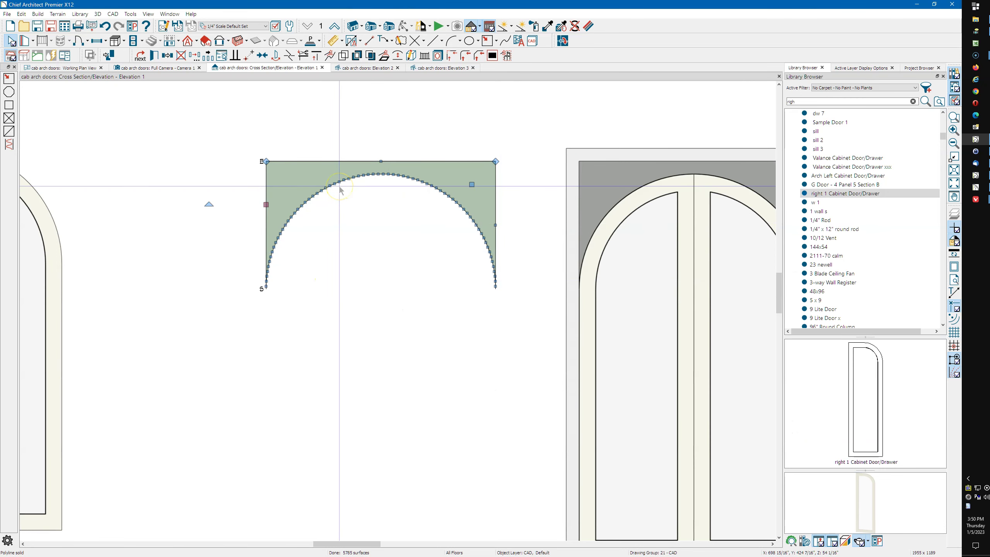
Delete the old arched solid from the white cabinet's frame opening, keeping the new solid beside the cabinet.
{"action": "scroll", "coordinate": [198, 153], "scroll_direction": "down", "scroll_amount": 1}
{"action": "left_click", "coordinate": [190, 151]}
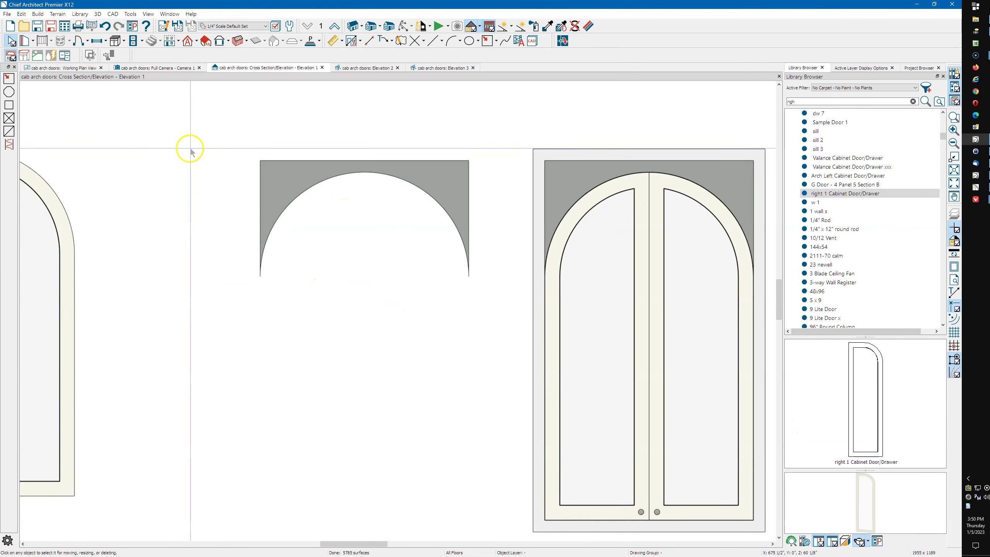
{"action": "scroll", "coordinate": [295, 181], "scroll_direction": "up", "scroll_amount": 3}
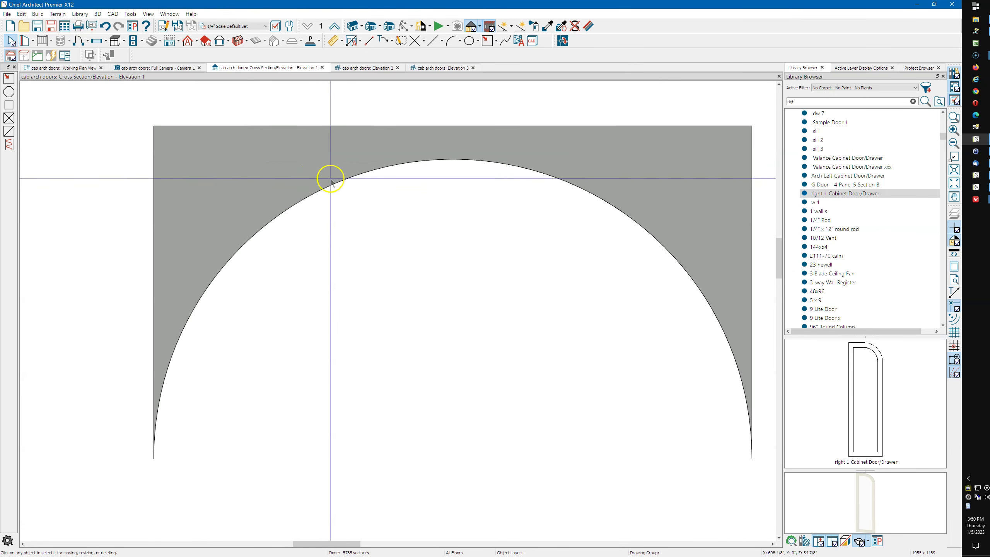
{"action": "scroll", "coordinate": [330, 180], "scroll_direction": "up", "scroll_amount": 2}
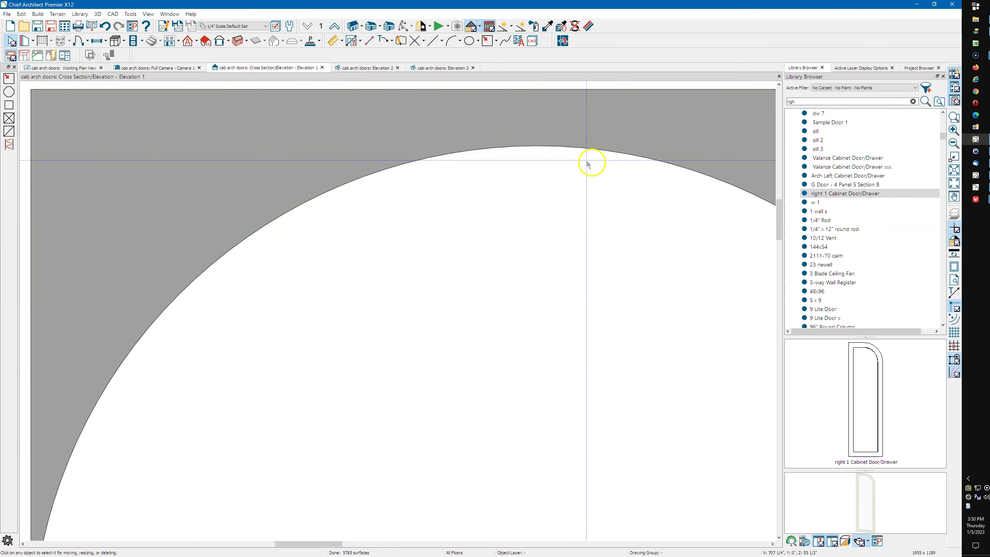
{"action": "scroll", "coordinate": [281, 182], "scroll_direction": "down", "scroll_amount": 4}
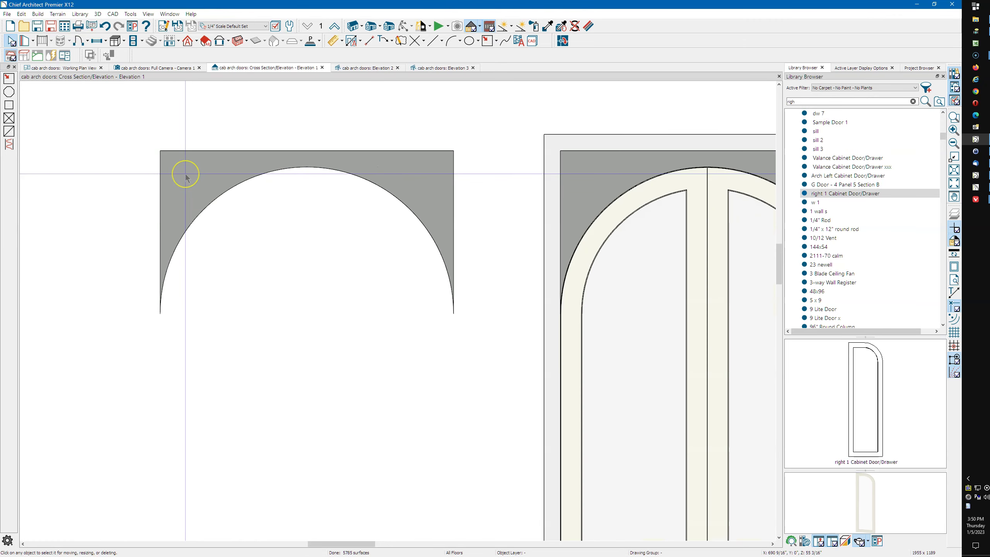
{"action": "scroll", "coordinate": [186, 178], "scroll_direction": "down", "scroll_amount": 2}
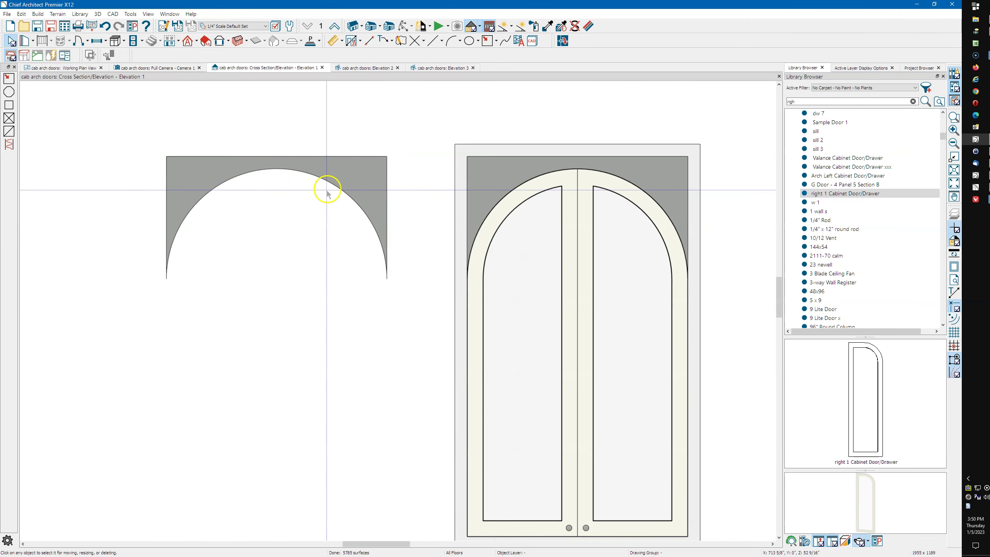
{"action": "left_click", "coordinate": [500, 177]}
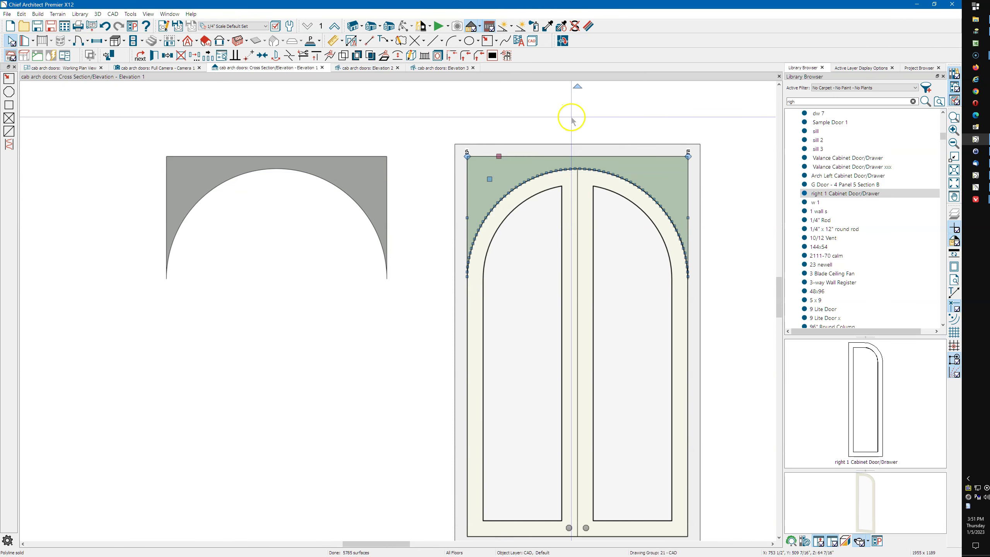
{"action": "mouse_move", "coordinate": [594, 104]}
{"action": "middle_mouse_down"}
{"action": "mouse_move", "coordinate": [586, 117]}
{"action": "mouse_move", "coordinate": [518, 133]}
{"action": "middle_mouse_up"}
{"action": "key", "text": "Escape"}
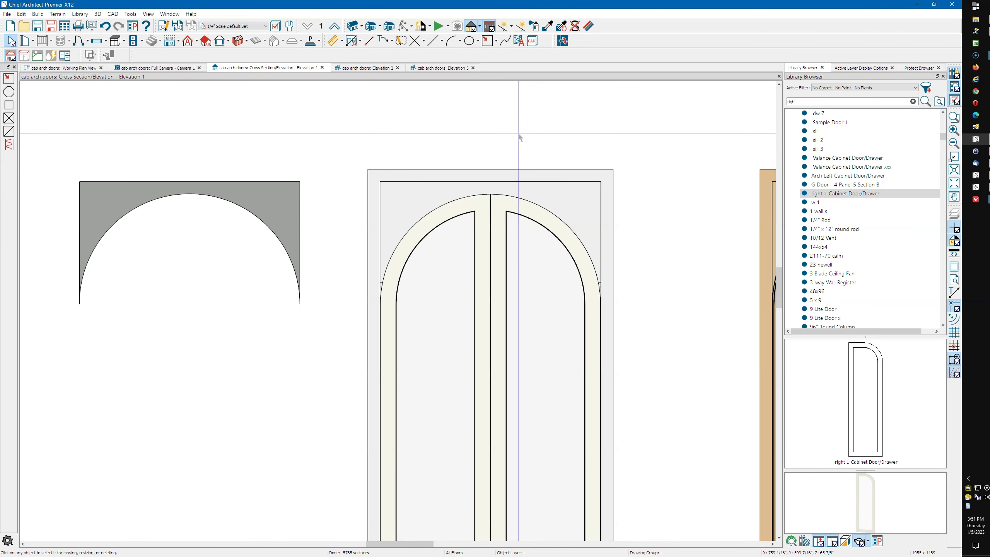
In the working plan view, center the new arched solid on the white W4066 cabinet and move it to the cabinet's front edge.
{"action": "left_click", "coordinate": [176, 67]}
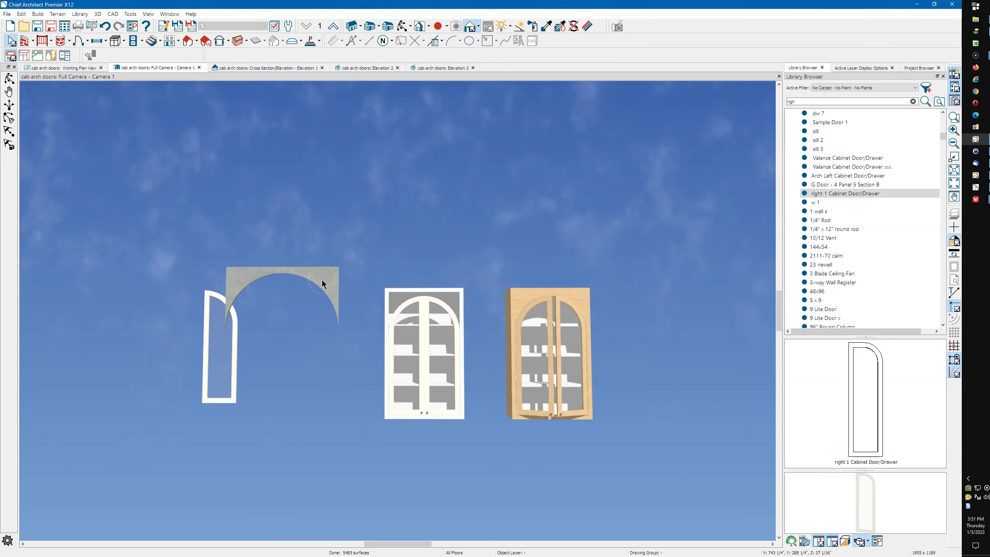
{"action": "left_click", "coordinate": [83, 68]}
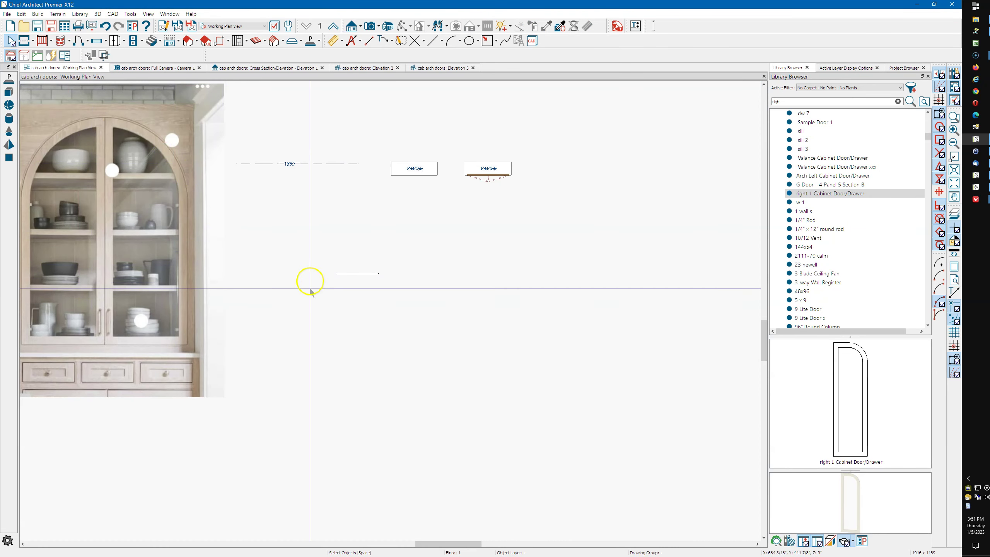
{"action": "left_click_drag", "start_coordinate": [396, 295], "coordinate": [398, 303]}
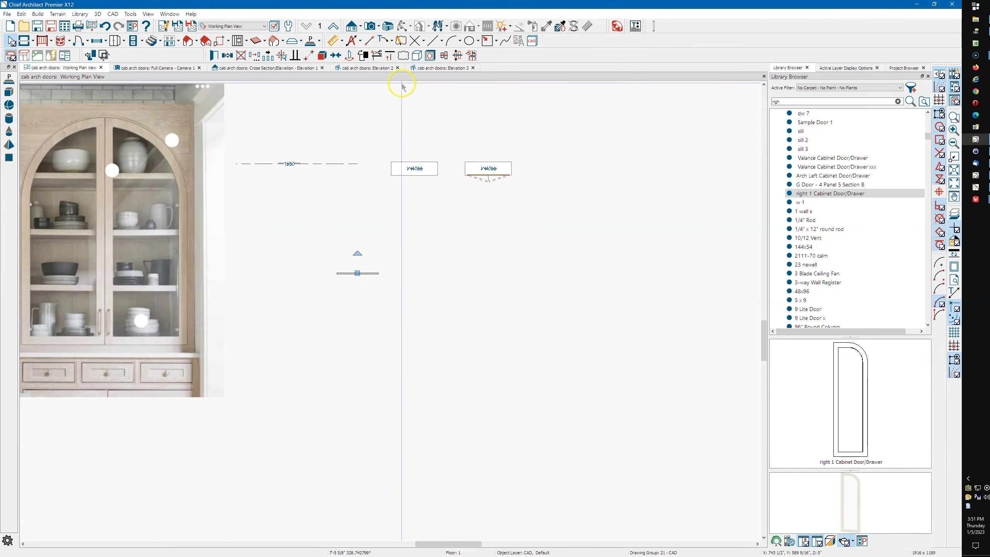
{"action": "key", "text": "Escape"}
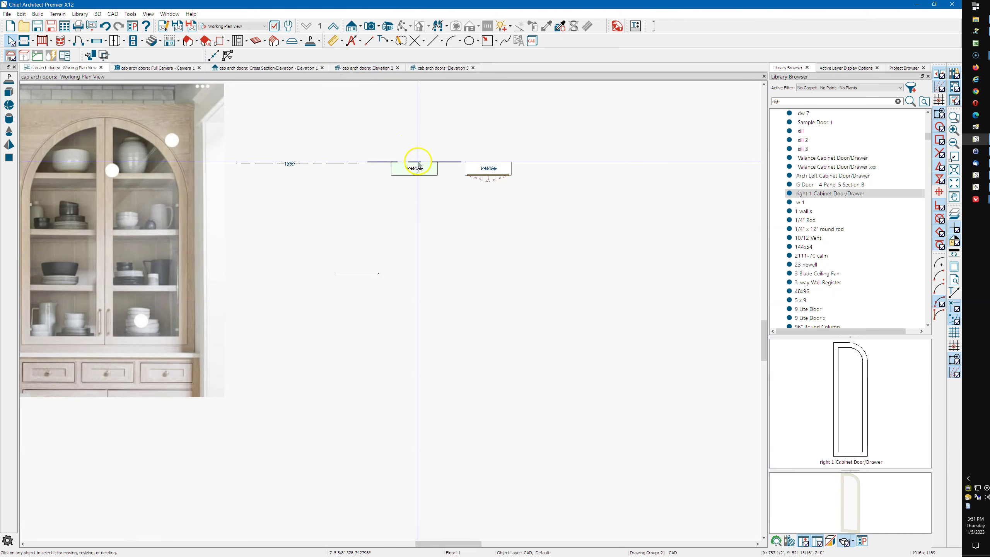
{"action": "left_click", "coordinate": [413, 273]}
{"action": "left_click_drag", "start_coordinate": [414, 273], "coordinate": [410, 176]}
{"action": "scroll", "coordinate": [430, 195], "scroll_direction": "up", "scroll_amount": 5}
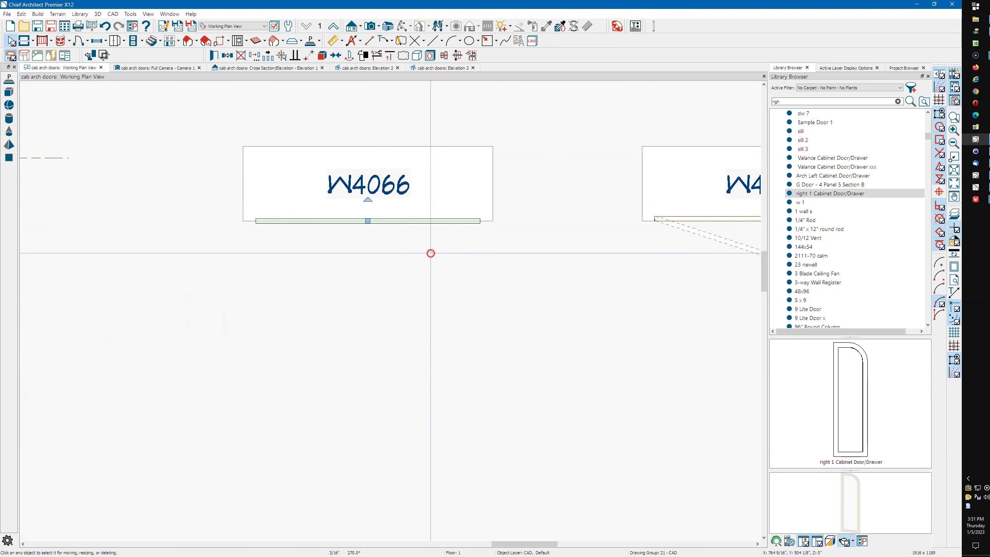
{"action": "scroll", "coordinate": [425, 217], "scroll_direction": "up", "scroll_amount": 3}
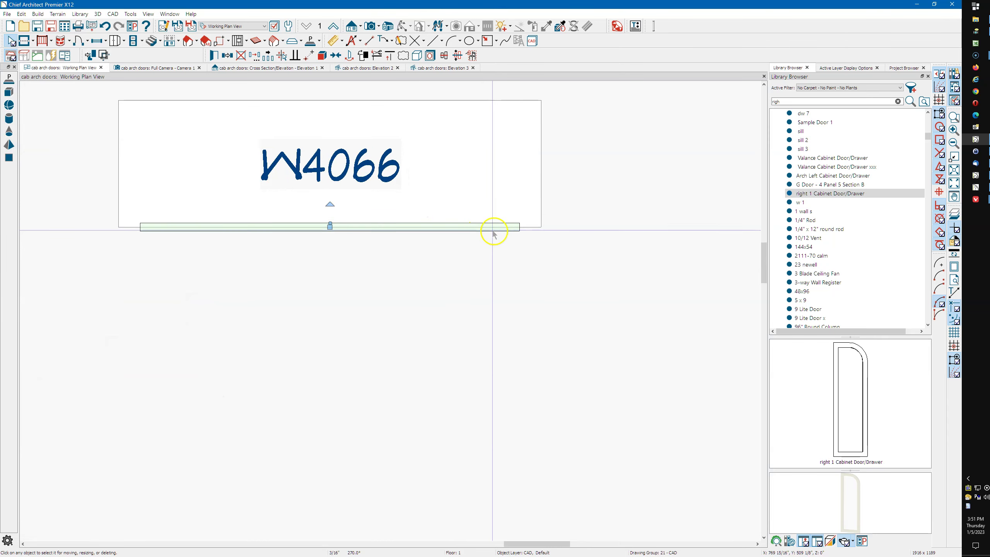
Move the arched solid .375" in the Y direction relative to itself, into the cabinet's face frame.
{"action": "left_click", "coordinate": [255, 55]}
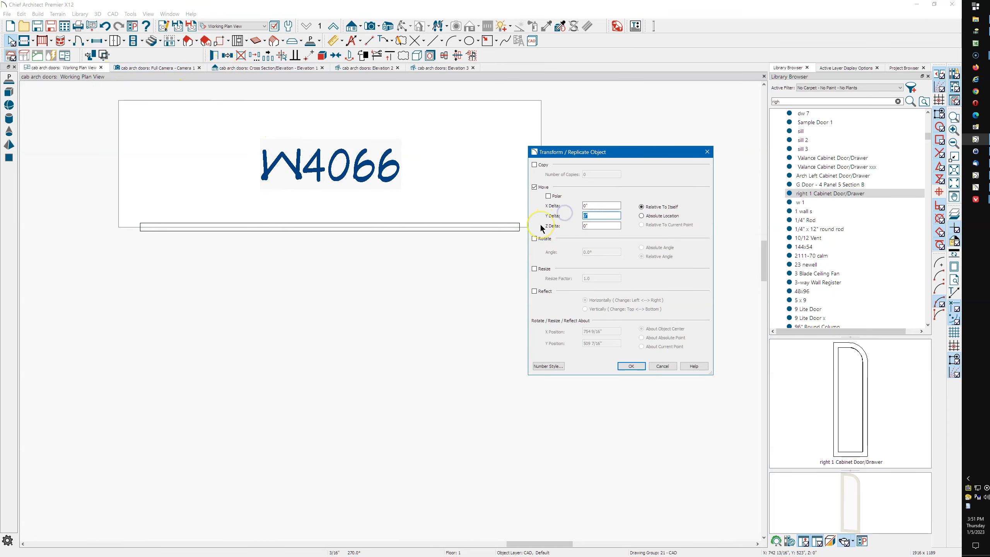
{"action": "type", "text": ".375"}
{"action": "key", "text": "Return"}
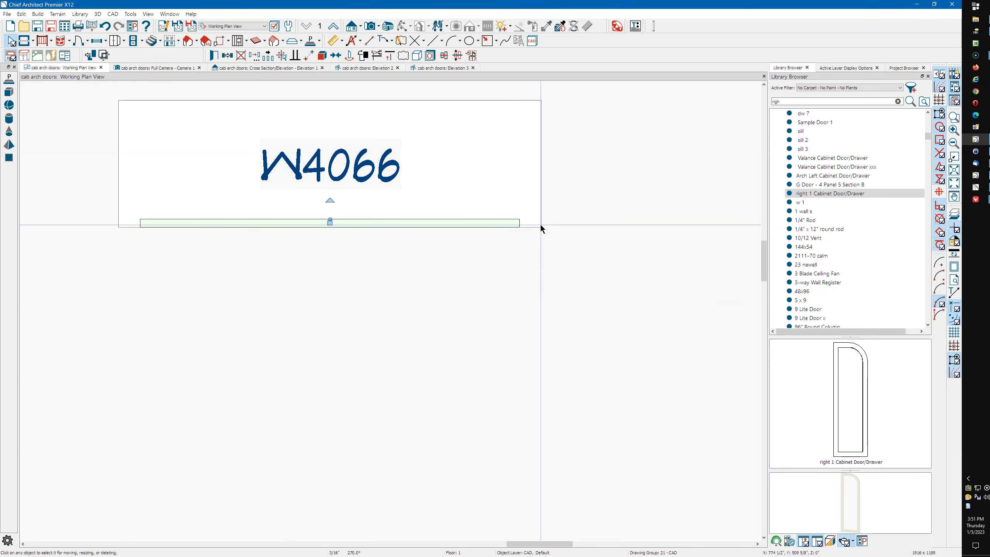
Examine how the arched solid fits the white cabinet's frame in the cross section, the 3D camera view and Elevation 3.
{"action": "left_click", "coordinate": [235, 68]}
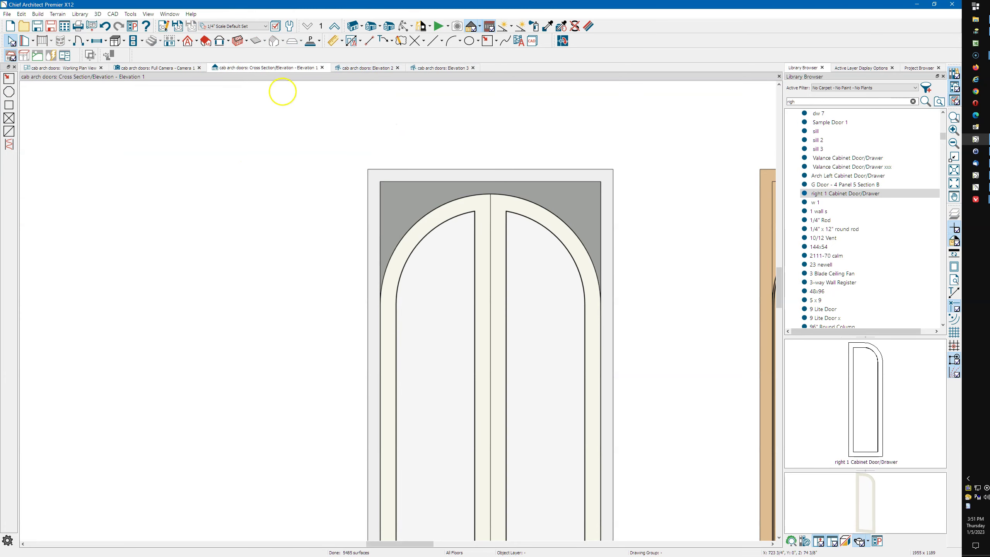
{"action": "left_click", "coordinate": [178, 69]}
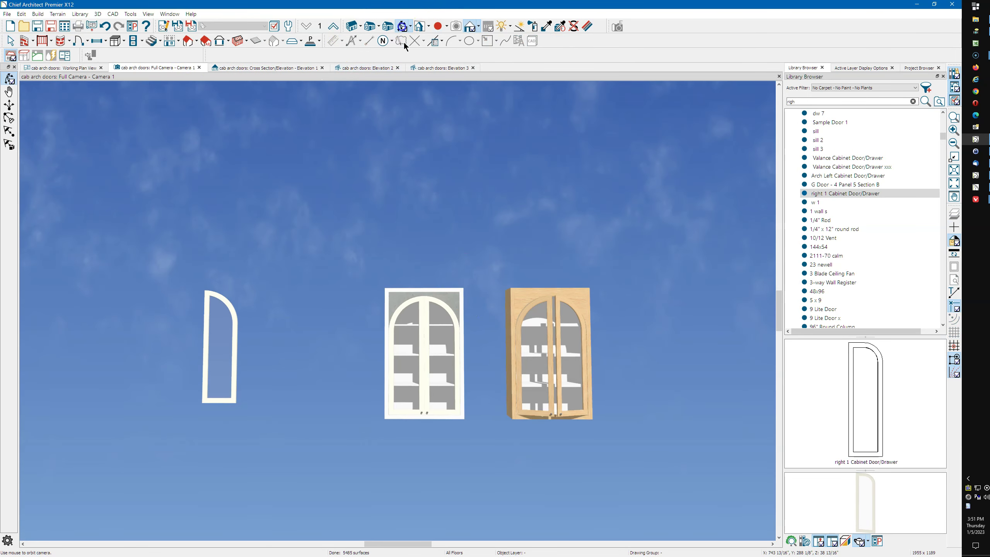
{"action": "left_click_drag", "start_coordinate": [460, 273], "coordinate": [441, 277]}
{"action": "scroll", "coordinate": [435, 312], "scroll_direction": "up", "scroll_amount": 5}
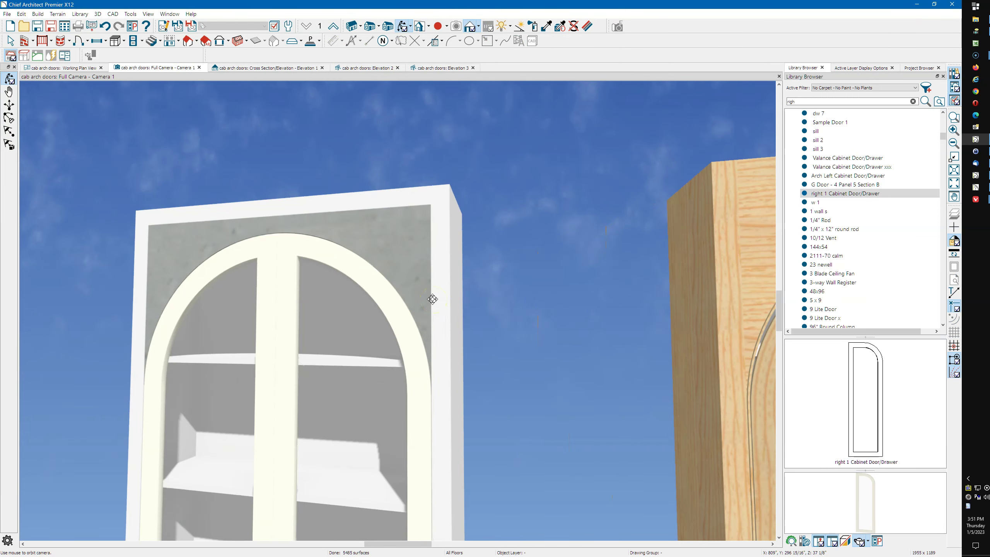
{"action": "scroll", "coordinate": [329, 227], "scroll_direction": "down", "scroll_amount": 3}
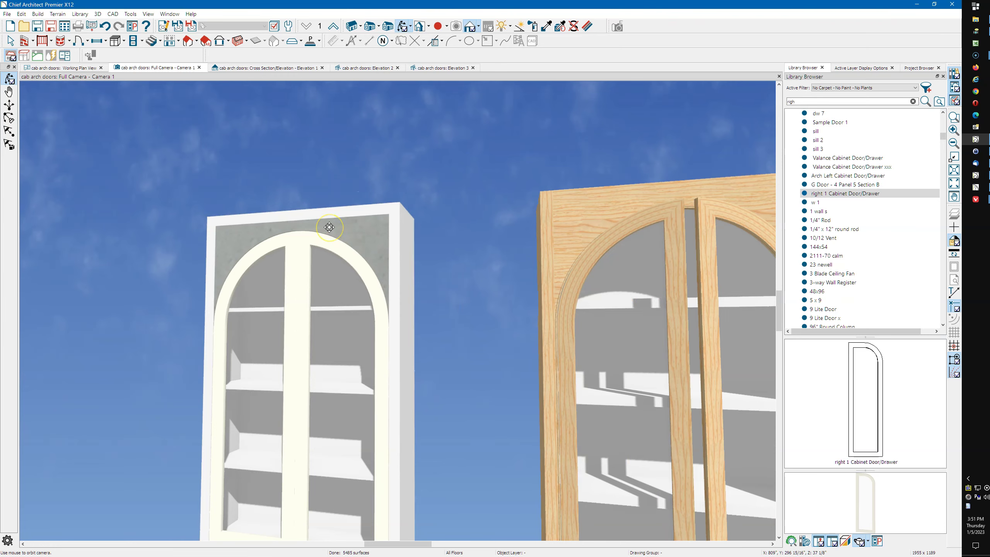
{"action": "scroll", "coordinate": [329, 227], "scroll_direction": "down", "scroll_amount": 3}
{"action": "left_click_drag", "start_coordinate": [329, 227], "coordinate": [350, 226]}
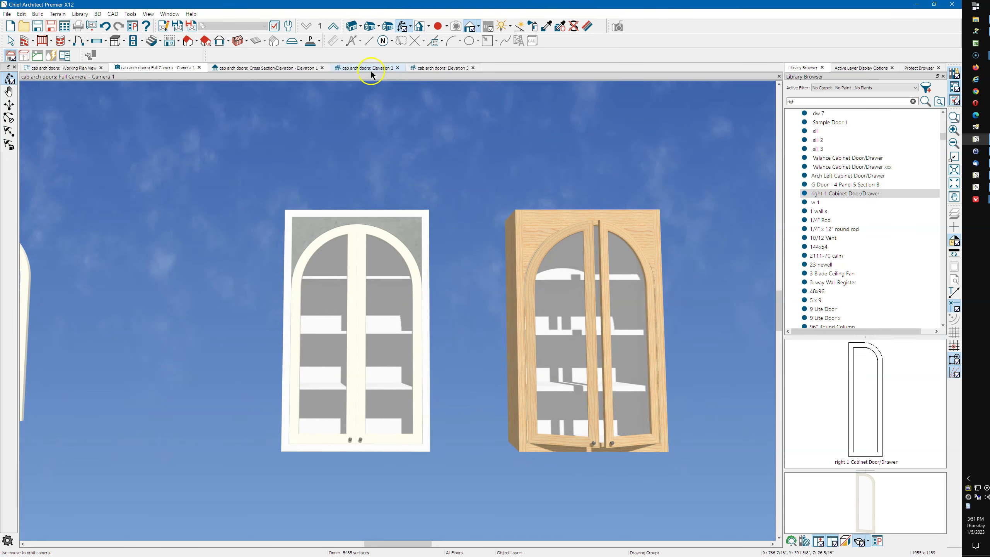
{"action": "left_click", "coordinate": [440, 68]}
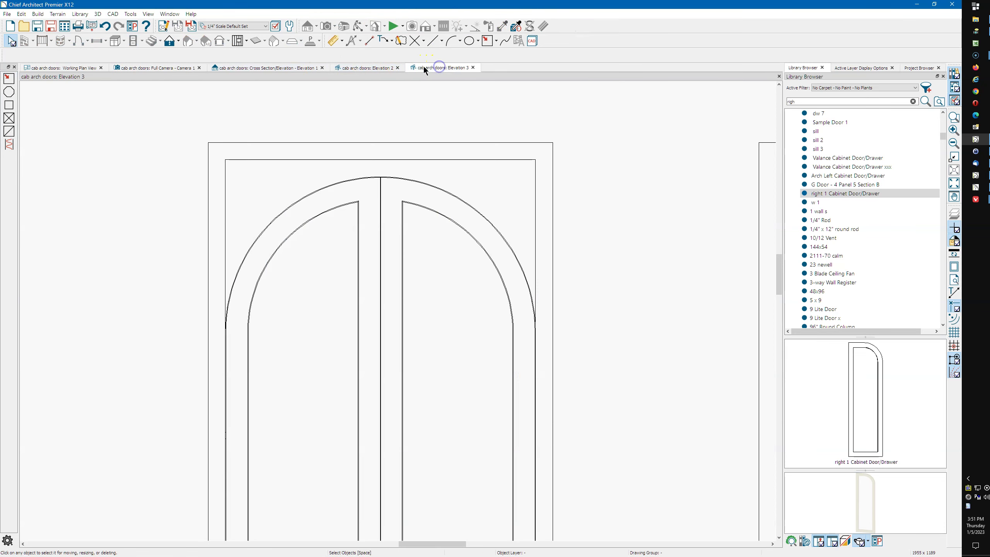
In Elevation 3, draw a rectangular polyline from the frame opening's lower right corner on the first cabinet and select it.
{"action": "scroll", "coordinate": [325, 144], "scroll_direction": "down", "scroll_amount": 4}
{"action": "scroll", "coordinate": [224, 149], "scroll_direction": "down", "scroll_amount": 3}
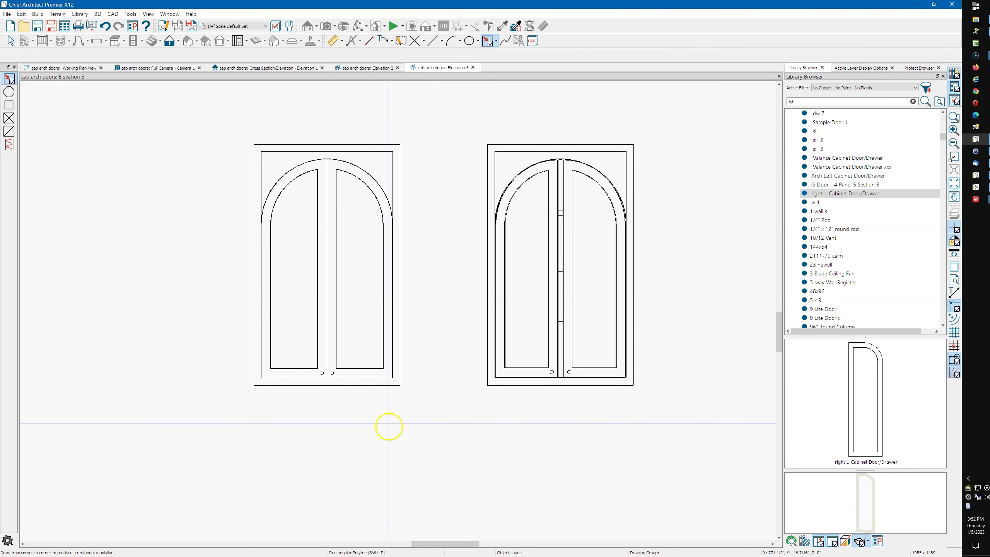
{"action": "scroll", "coordinate": [399, 391], "scroll_direction": "up", "scroll_amount": 4}
{"action": "scroll", "coordinate": [358, 385], "scroll_direction": "up", "scroll_amount": 5}
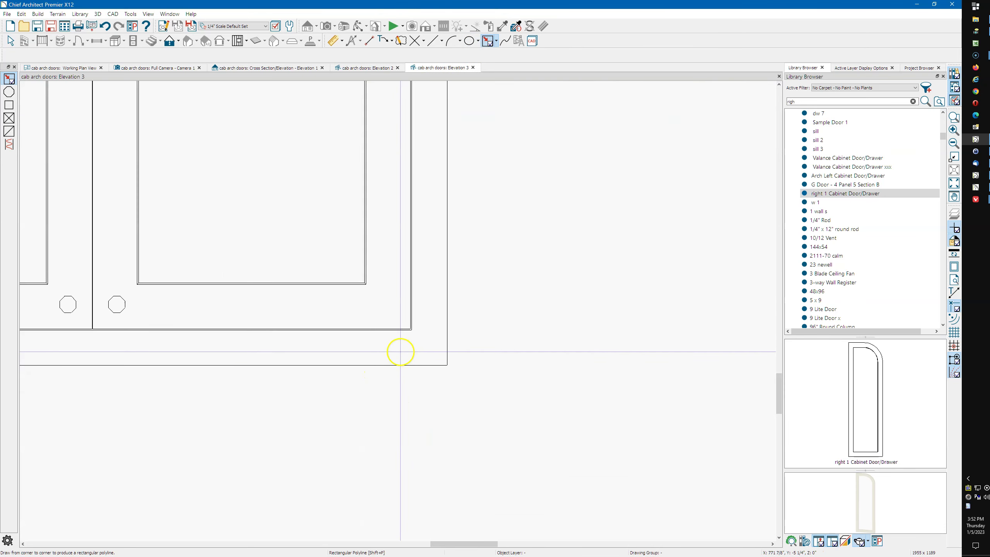
{"action": "left_click_drag", "start_coordinate": [416, 315], "coordinate": [142, 146]}
{"action": "scroll", "coordinate": [576, 231], "scroll_direction": "down", "scroll_amount": 2}
{"action": "scroll", "coordinate": [576, 231], "scroll_direction": "down", "scroll_amount": 4}
{"action": "key", "text": "space"}
{"action": "left_click", "coordinate": [522, 218]}
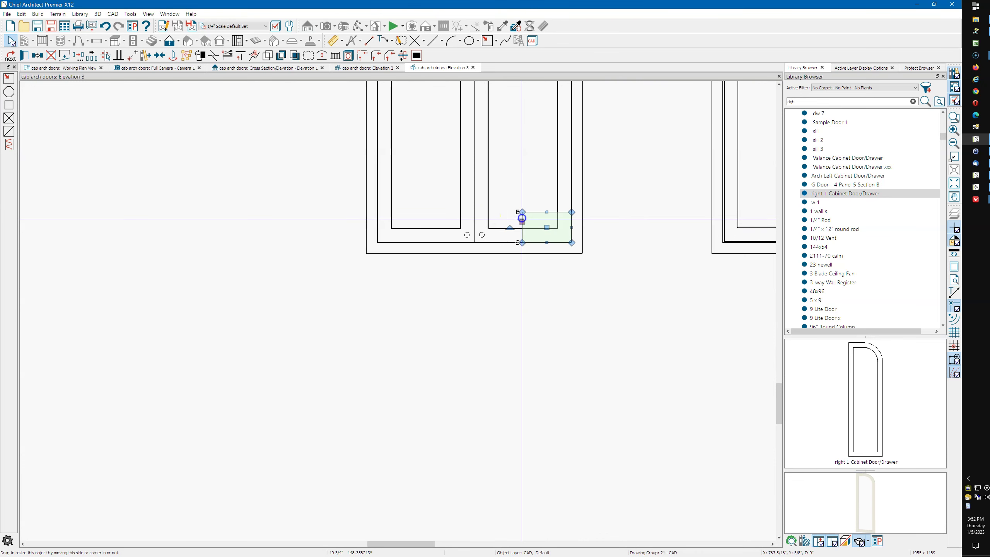
Stretch the rectangular polyline across to the frame's opposite inside edge and up to the height where the door arch begins.
{"action": "left_click_drag", "start_coordinate": [522, 218], "coordinate": [368, 235]}
{"action": "scroll", "coordinate": [368, 237], "scroll_direction": "up", "scroll_amount": 4}
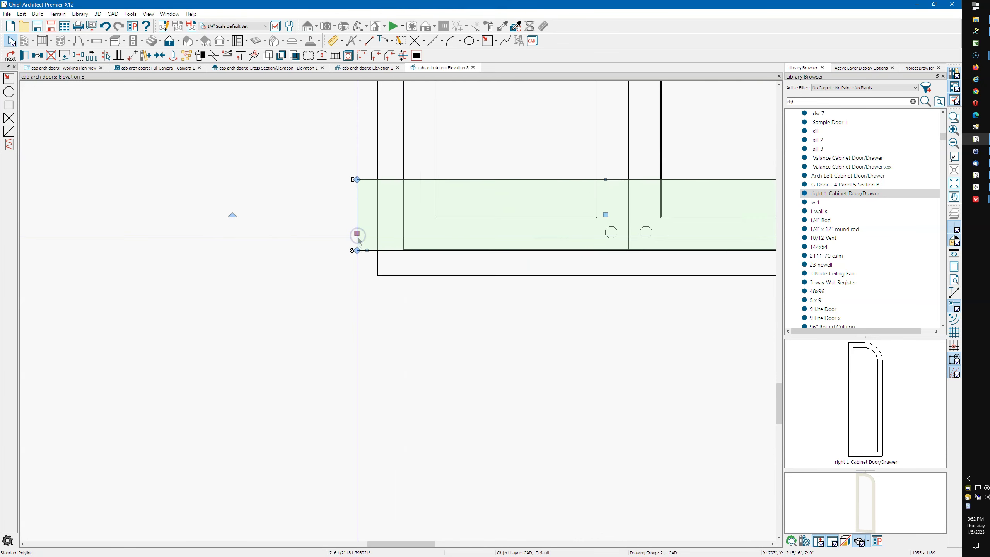
{"action": "scroll", "coordinate": [331, 246], "scroll_direction": "up", "scroll_amount": 2}
{"action": "left_click_drag", "start_coordinate": [390, 215], "coordinate": [521, 227]}
{"action": "scroll", "coordinate": [362, 312], "scroll_direction": "down", "scroll_amount": 2}
{"action": "scroll", "coordinate": [362, 312], "scroll_direction": "down", "scroll_amount": 4}
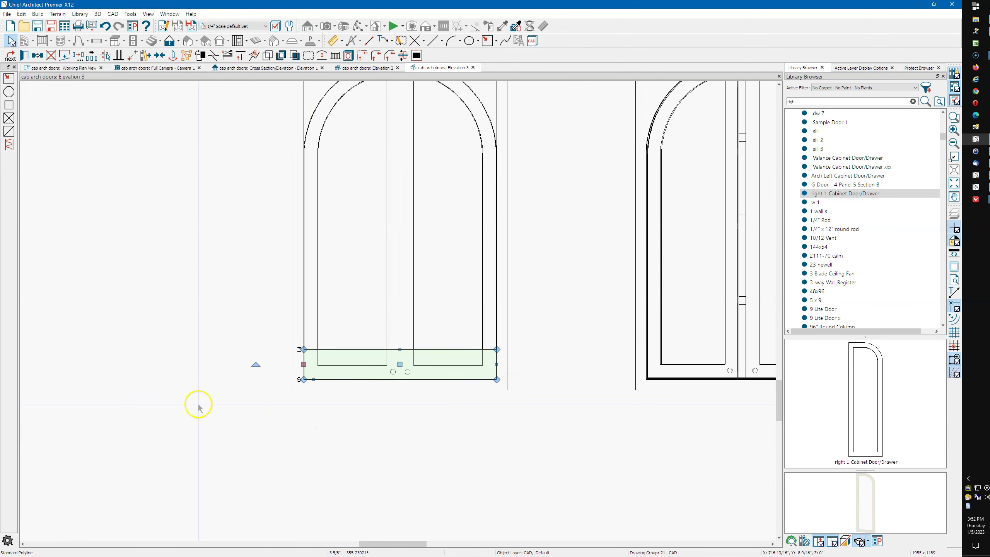
{"action": "left_click_drag", "start_coordinate": [399, 349], "coordinate": [496, 157]}
{"action": "scroll", "coordinate": [506, 137], "scroll_direction": "up", "scroll_amount": 8}
{"action": "scroll", "coordinate": [492, 164], "scroll_direction": "up", "scroll_amount": 3}
{"action": "scroll", "coordinate": [501, 308], "scroll_direction": "down", "scroll_amount": 6}
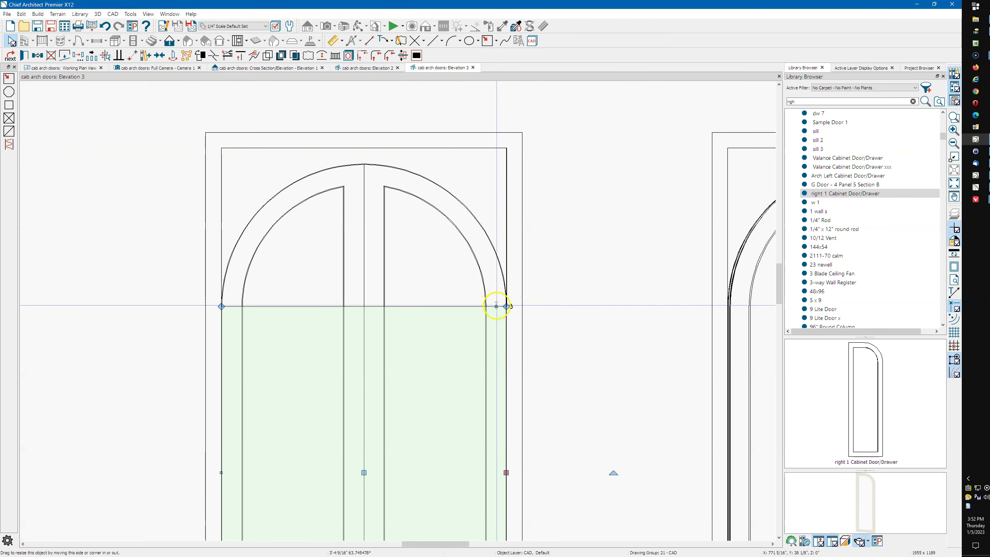
Change the polyline's top edge into an arc and stretch it up to match the arch of the double doors.
{"action": "left_click", "coordinate": [496, 309]}
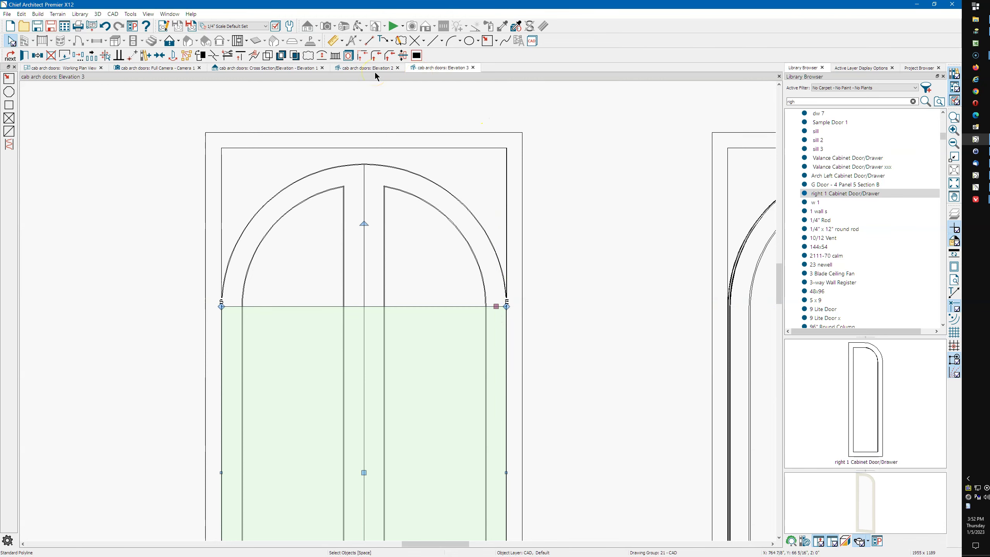
{"action": "left_click", "coordinate": [322, 55]}
{"action": "left_click_drag", "start_coordinate": [438, 281], "coordinate": [438, 180]}
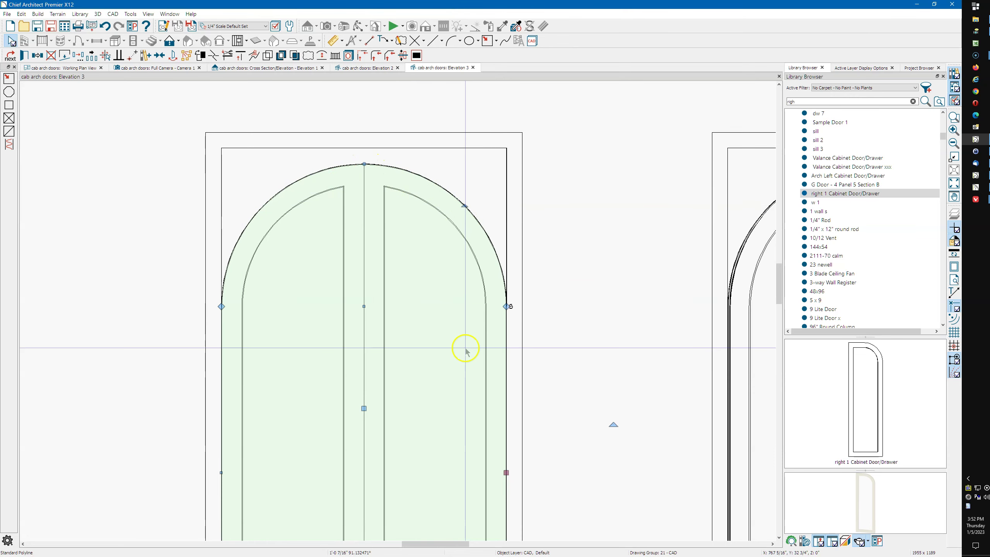
{"action": "scroll", "coordinate": [452, 145], "scroll_direction": "down", "scroll_amount": 1}
{"action": "scroll", "coordinate": [452, 145], "scroll_direction": "down", "scroll_amount": 1}
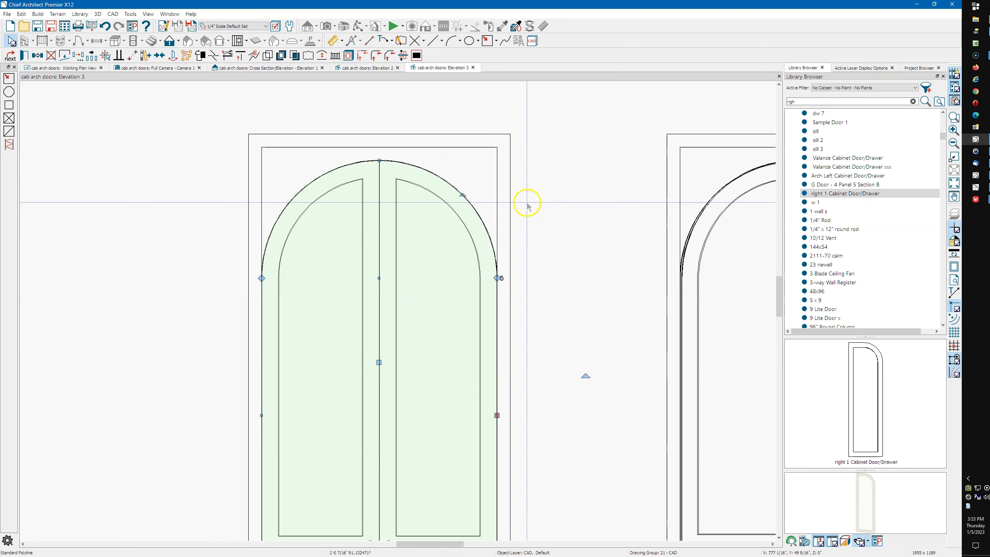
{"action": "scroll", "coordinate": [526, 203], "scroll_direction": "down", "scroll_amount": 1}
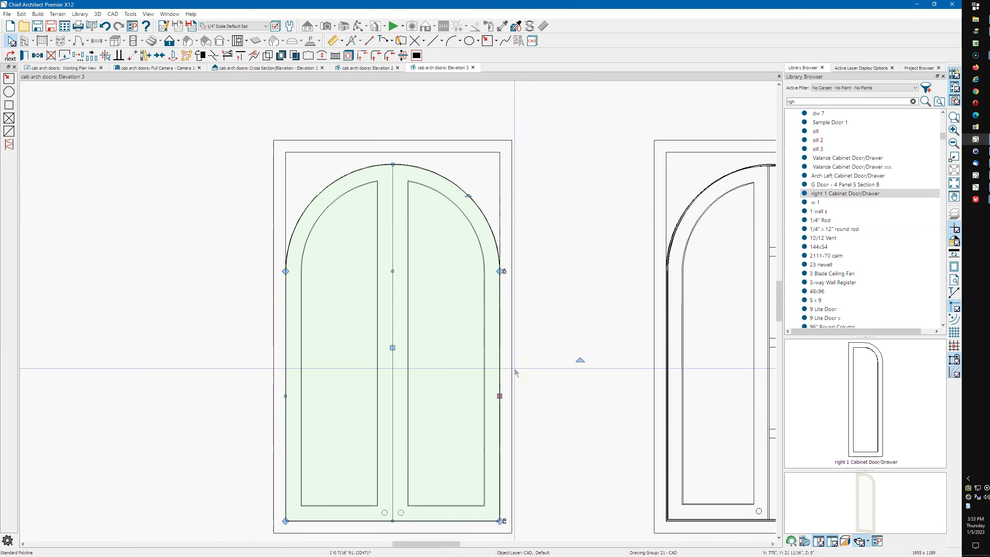
Disconnect the right and left side edges from the arched door outline.
{"action": "left_click", "coordinate": [500, 397]}
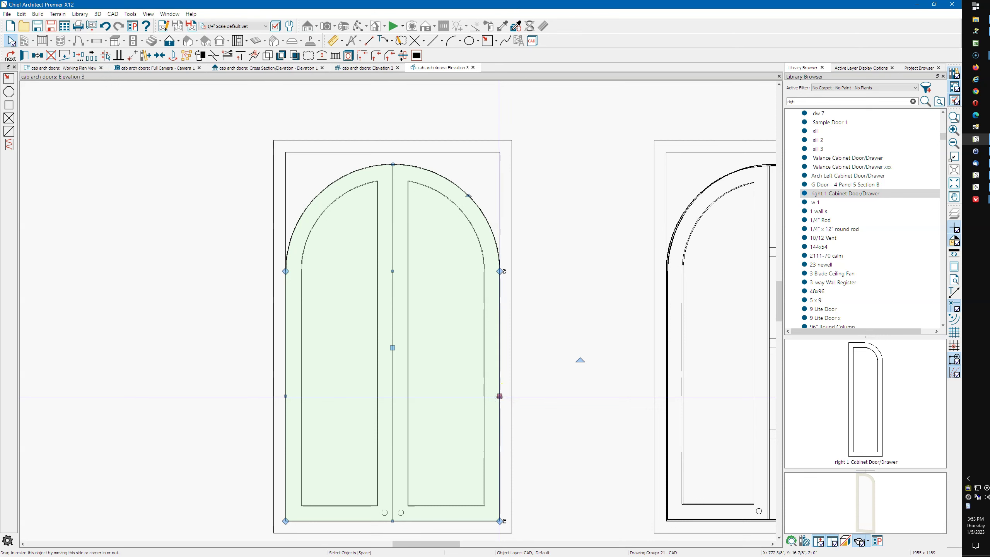
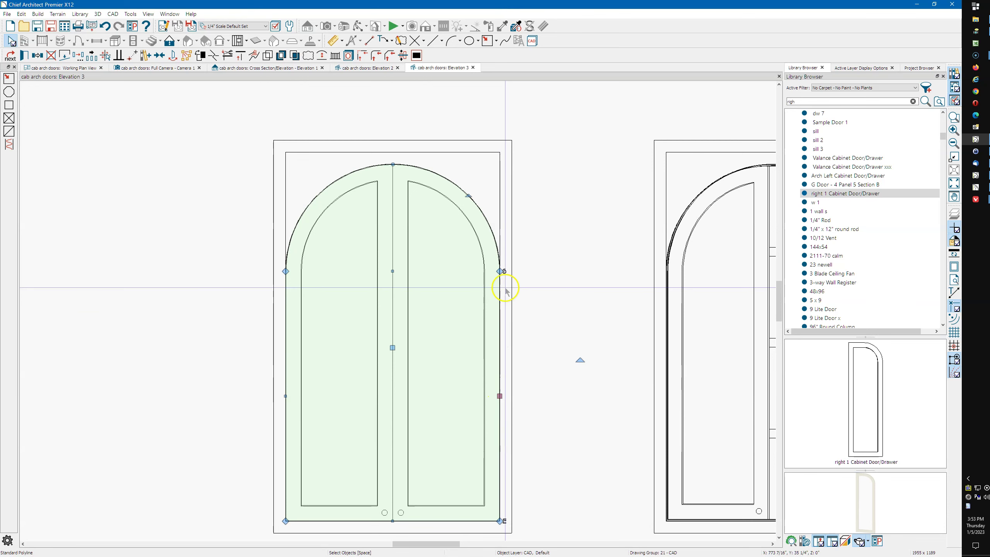
{"action": "left_click", "coordinate": [57, 59]}
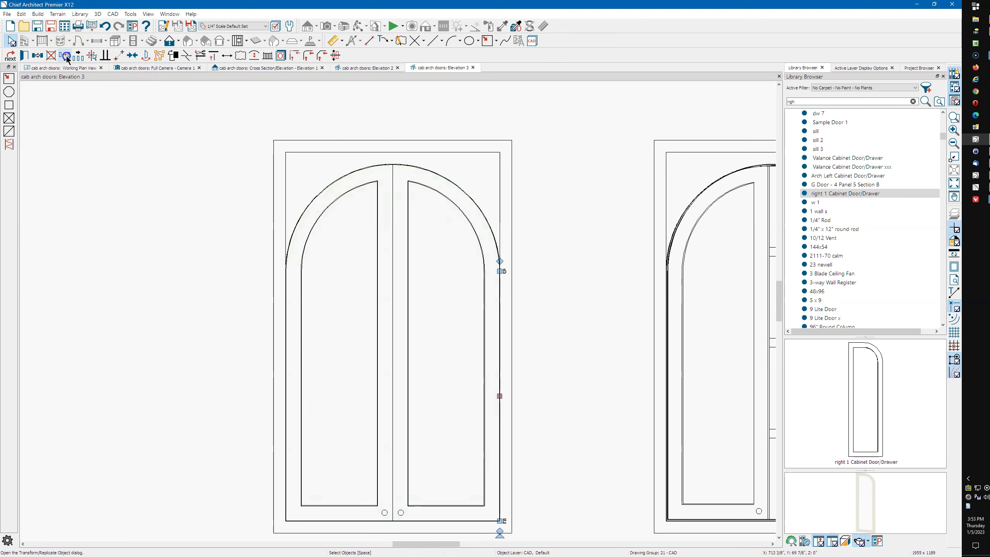
{"action": "left_click", "coordinate": [284, 342]}
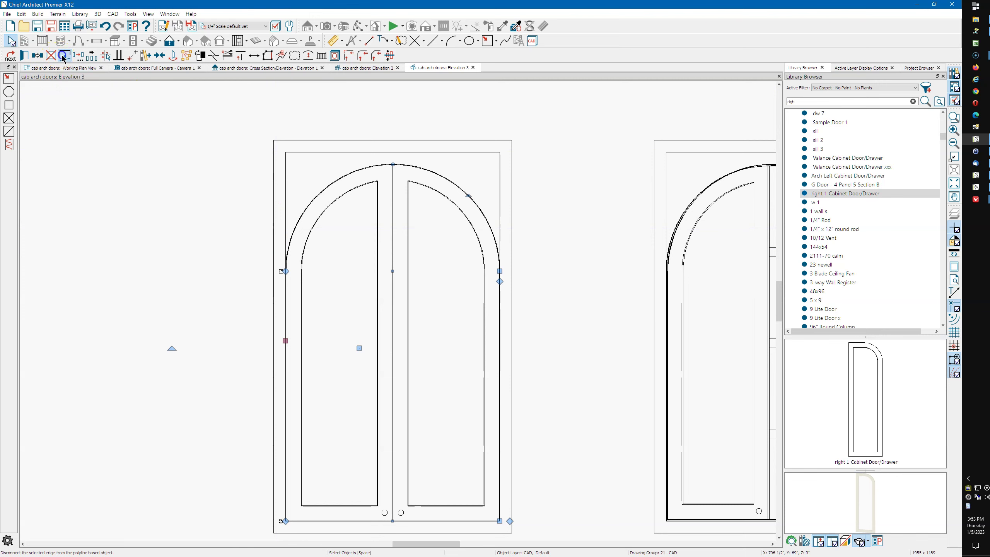
{"action": "left_click", "coordinate": [64, 58]}
{"action": "left_click", "coordinate": [285, 273]}
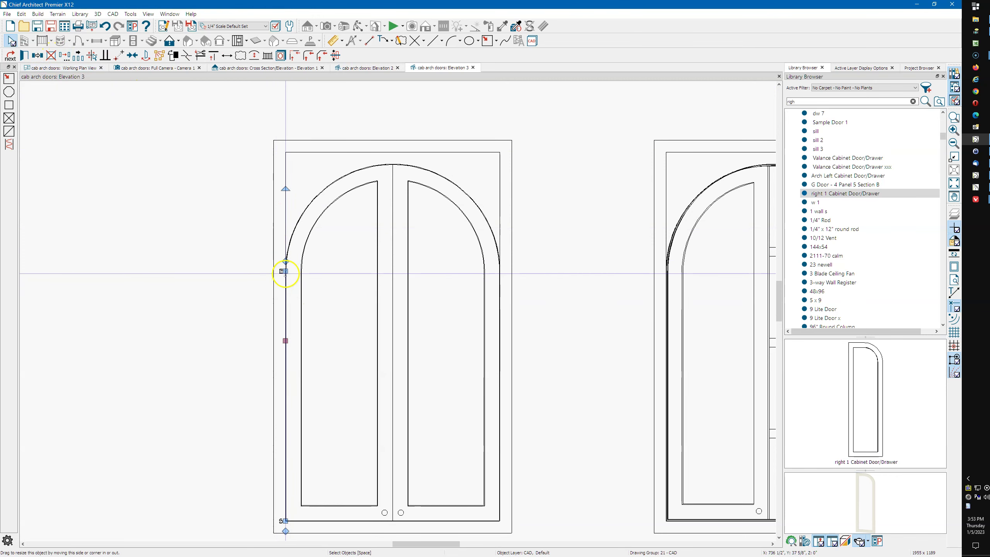
Convert the separated arc above the doors to a polyline with 72 sides.
{"action": "left_click", "coordinate": [292, 238]}
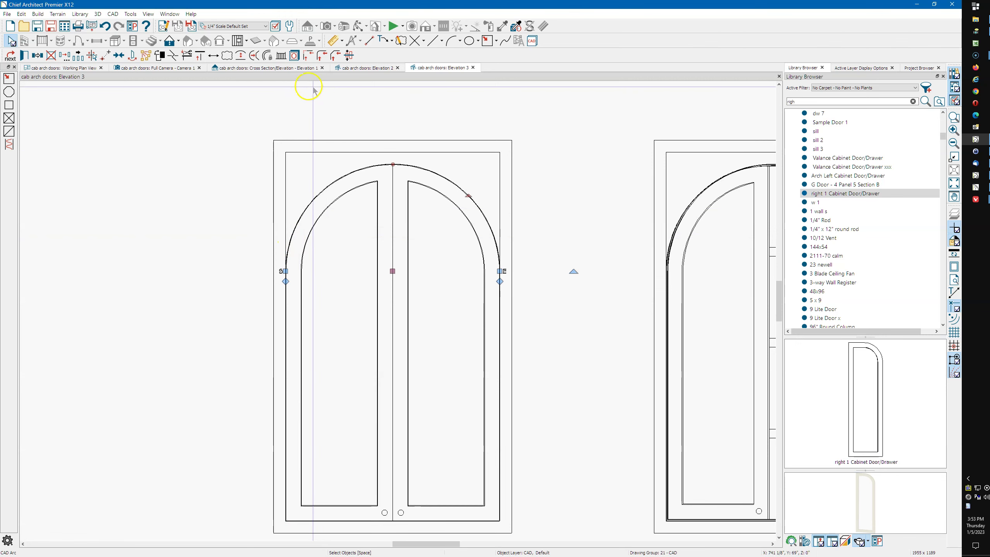
{"action": "left_click", "coordinate": [254, 56]}
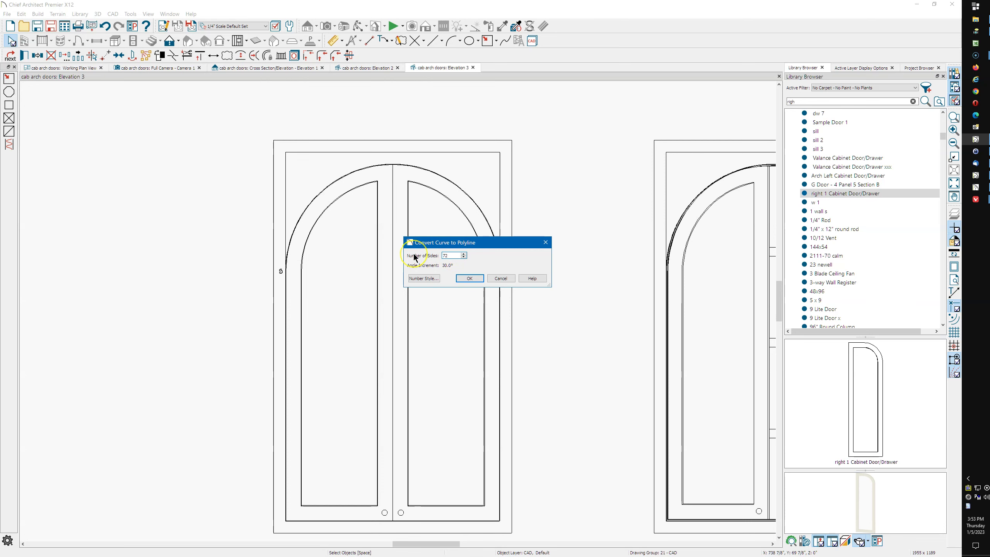
{"action": "left_click", "coordinate": [479, 281]}
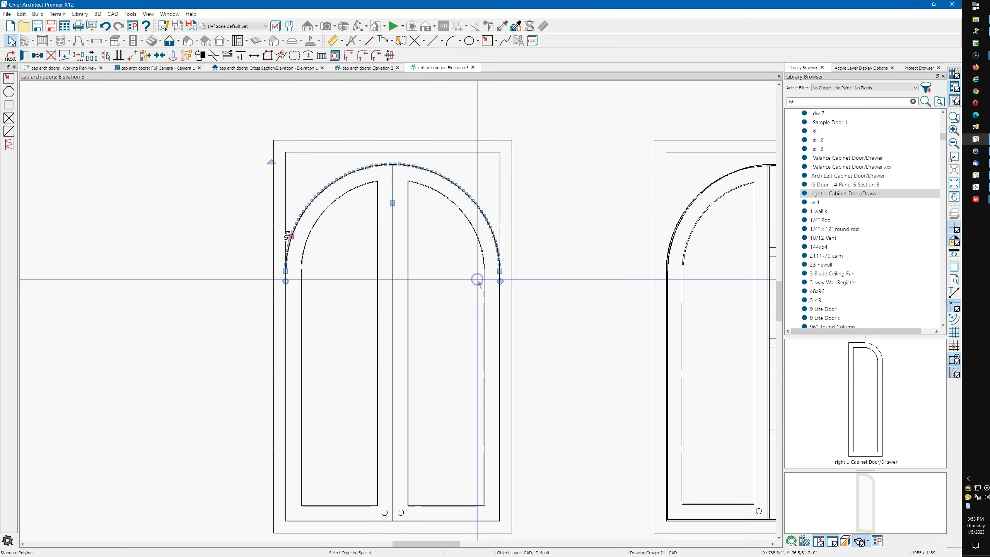
Reconnect the upper ends of the right and left side lines to the segmented arch.
{"action": "left_click", "coordinate": [501, 303]}
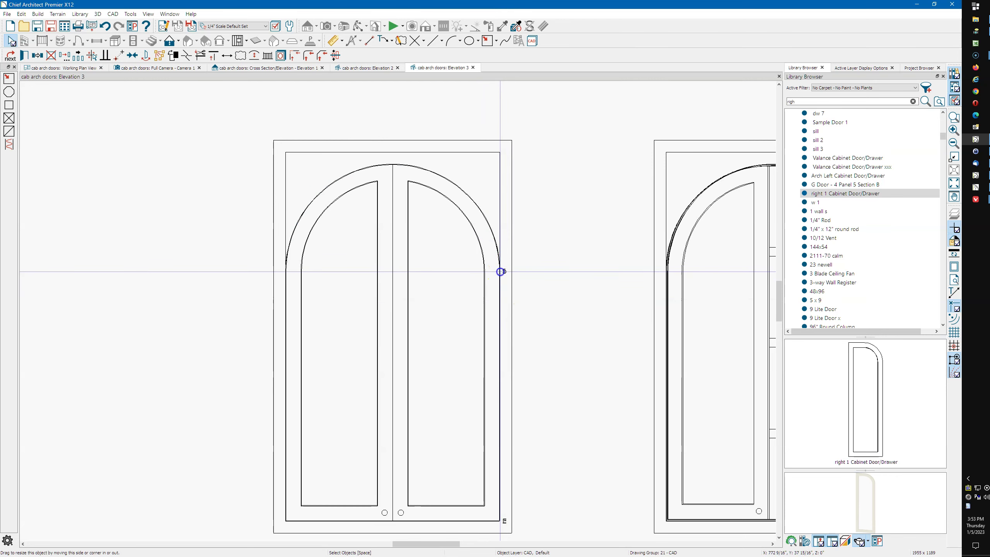
{"action": "left_click_drag", "start_coordinate": [501, 287], "coordinate": [499, 266]}
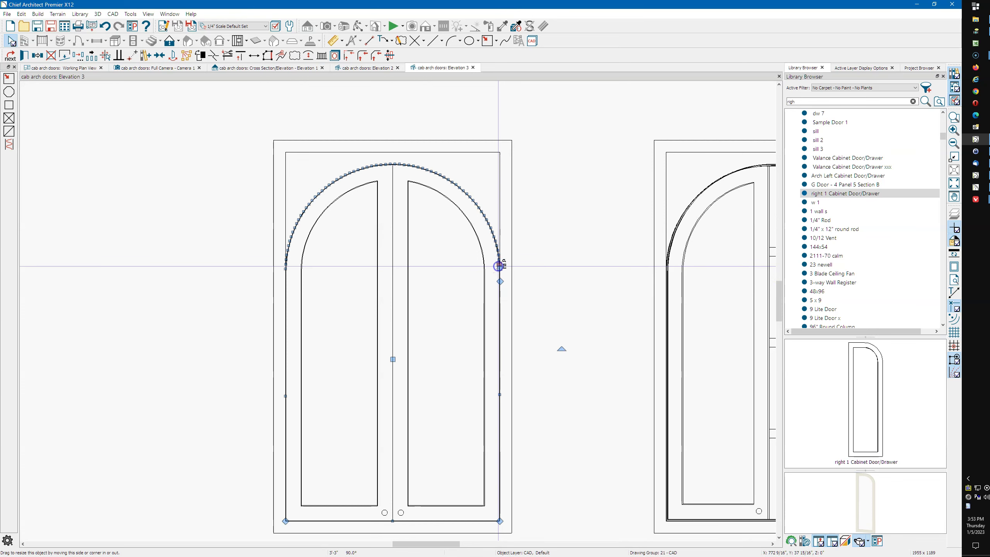
{"action": "left_click", "coordinate": [284, 343]}
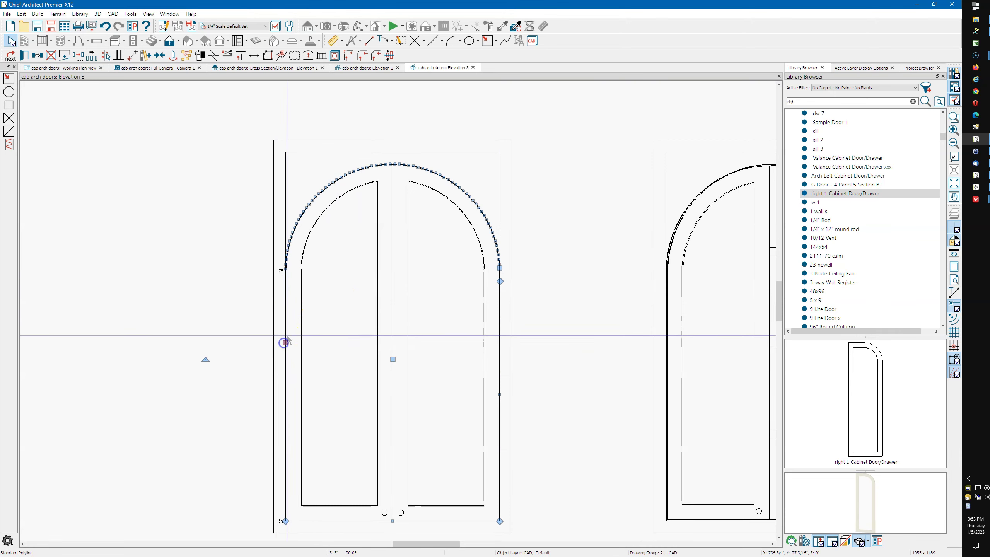
{"action": "left_click_drag", "start_coordinate": [287, 258], "coordinate": [285, 276]}
{"action": "left_click", "coordinate": [285, 276]}
Pull the left side line's upper end away from the segmented arch, snap it back to the arch's end, and check the joined outline.
{"action": "scroll", "coordinate": [285, 276], "scroll_direction": "up", "scroll_amount": 4}
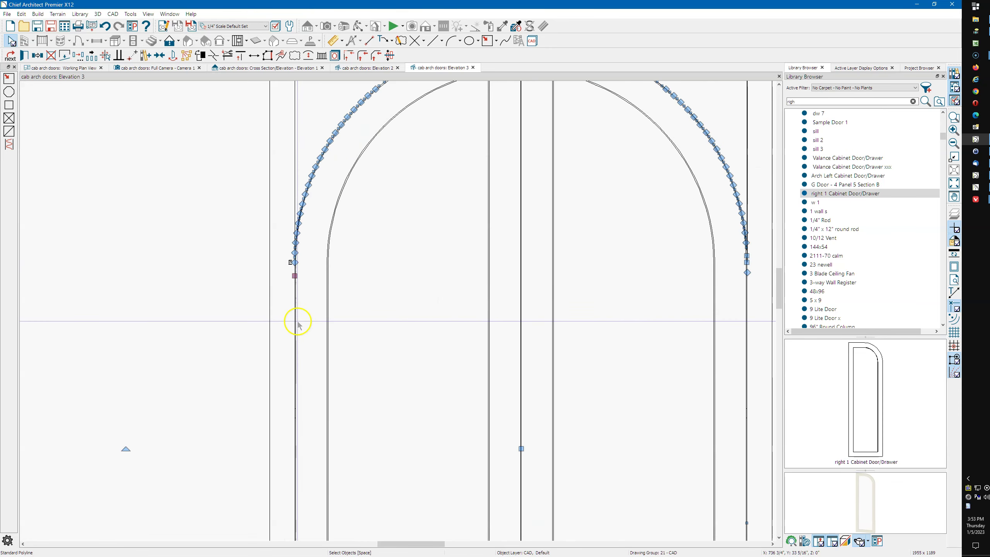
{"action": "left_click", "coordinate": [294, 324]}
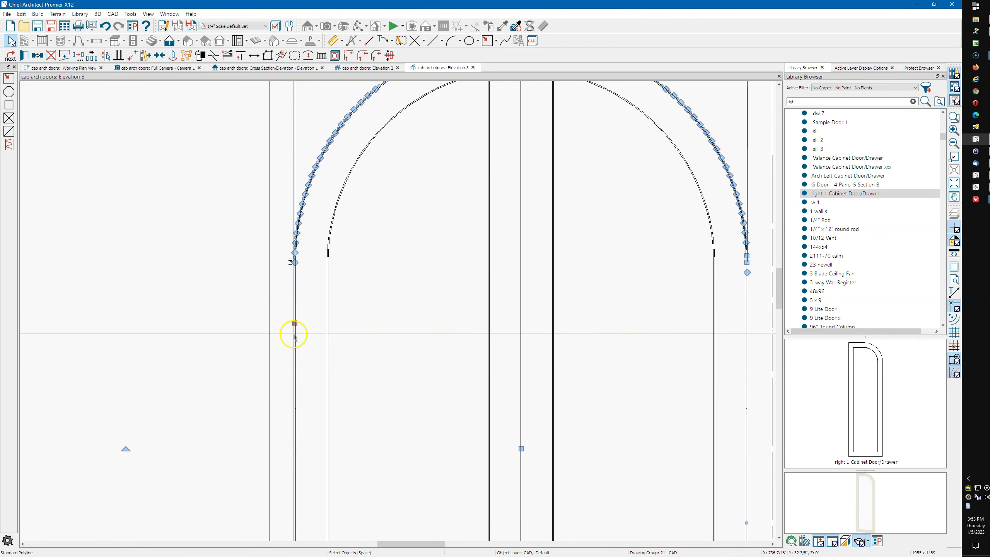
{"action": "left_click", "coordinate": [296, 335]}
{"action": "left_click", "coordinate": [295, 335]}
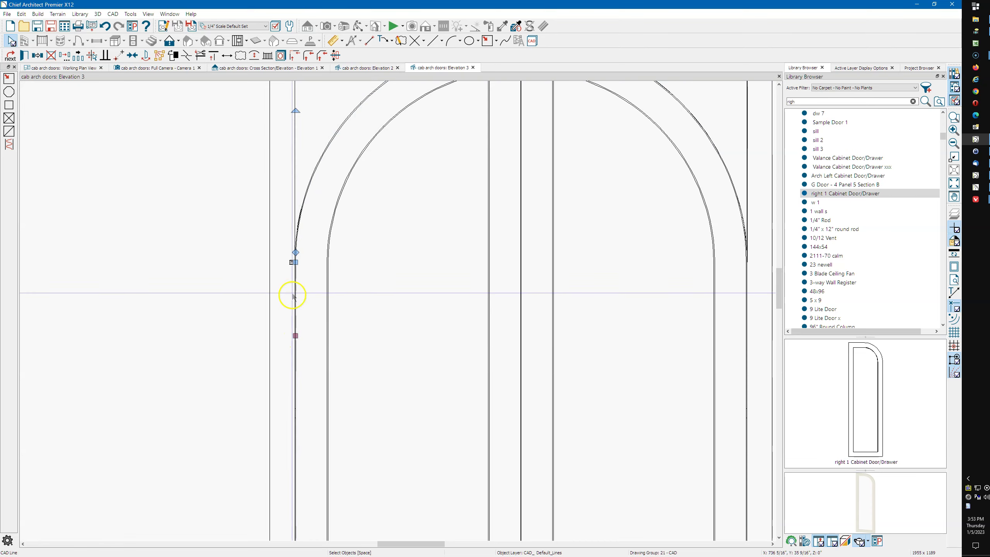
{"action": "left_click_drag", "start_coordinate": [295, 262], "coordinate": [295, 299]}
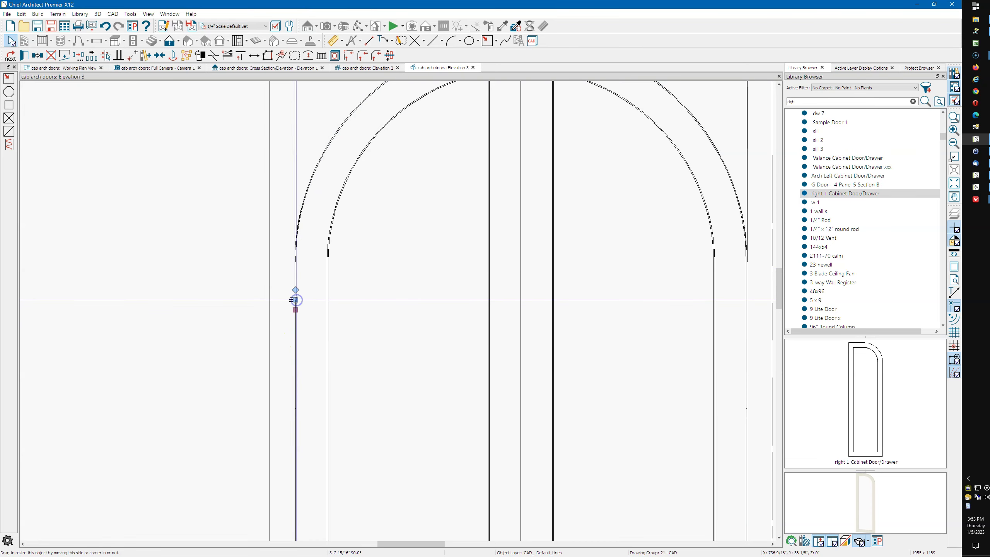
{"action": "left_click", "coordinate": [295, 259]}
{"action": "left_click", "coordinate": [236, 257]}
{"action": "scroll", "coordinate": [227, 207], "scroll_direction": "down", "scroll_amount": 3}
{"action": "scroll", "coordinate": [364, 172], "scroll_direction": "down", "scroll_amount": 1}
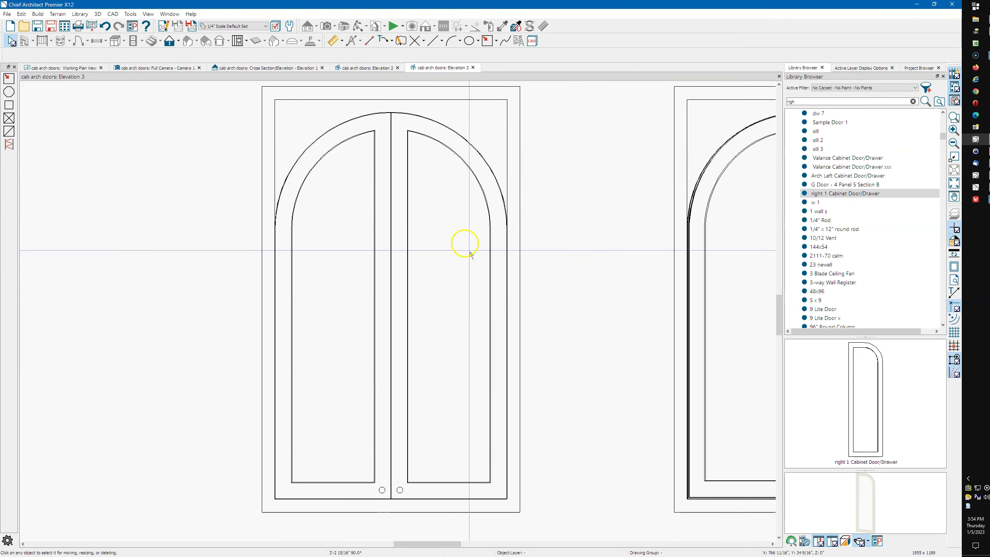
{"action": "left_click", "coordinate": [506, 252]}
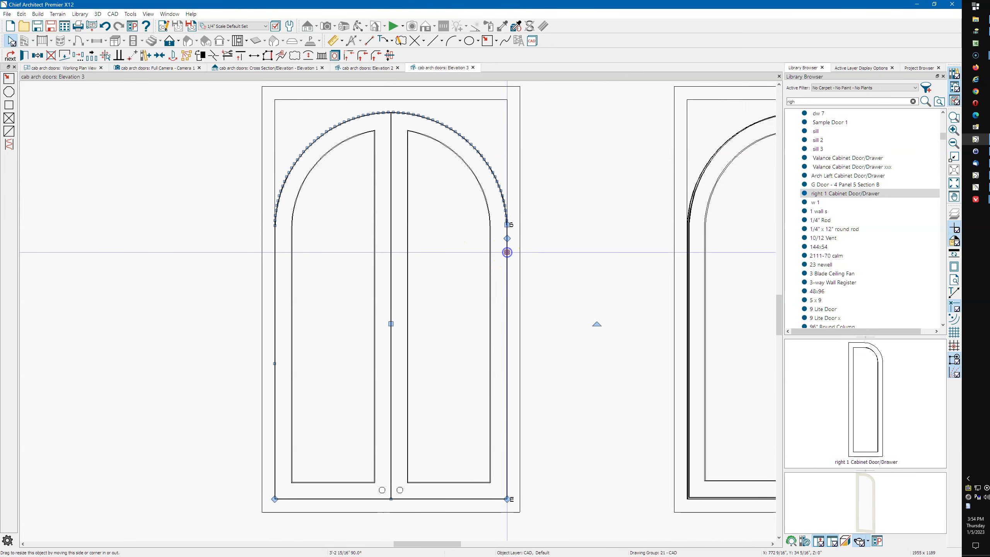
{"action": "left_click", "coordinate": [449, 414]}
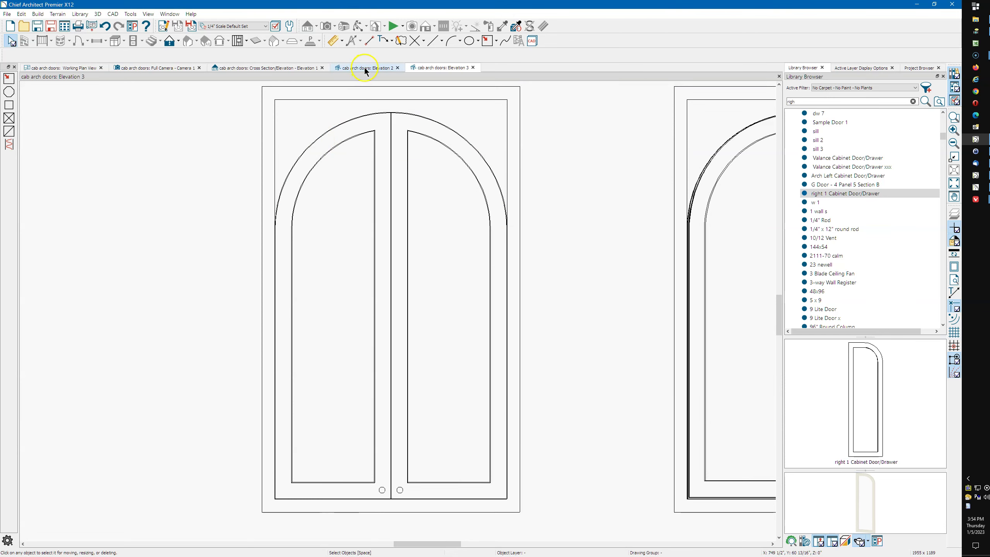
In the Elevation 1 cross section, convert the polyline around the white cabinet's doors to a 3D Molding Polyline on the default Moldings layer.
{"action": "left_click", "coordinate": [262, 68]}
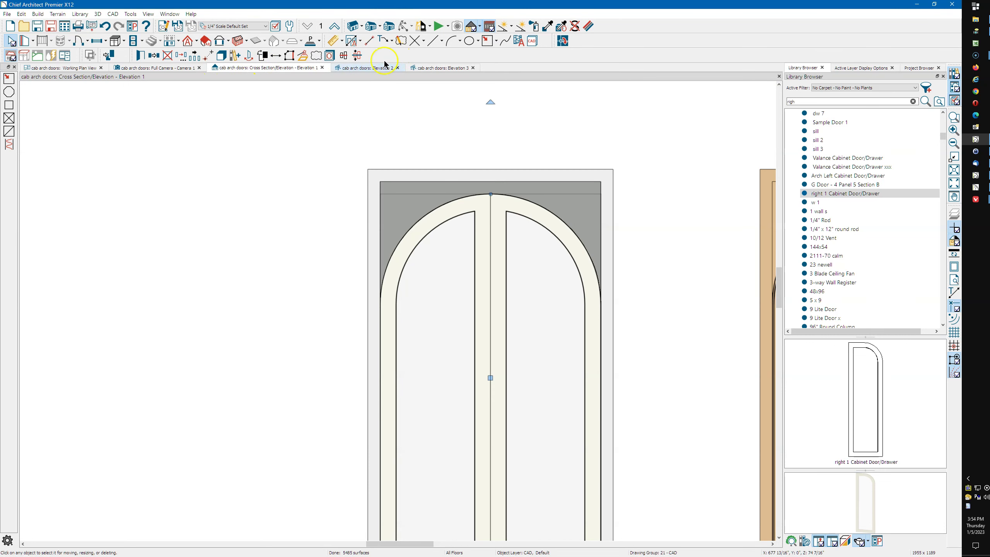
{"action": "left_click", "coordinate": [303, 56]}
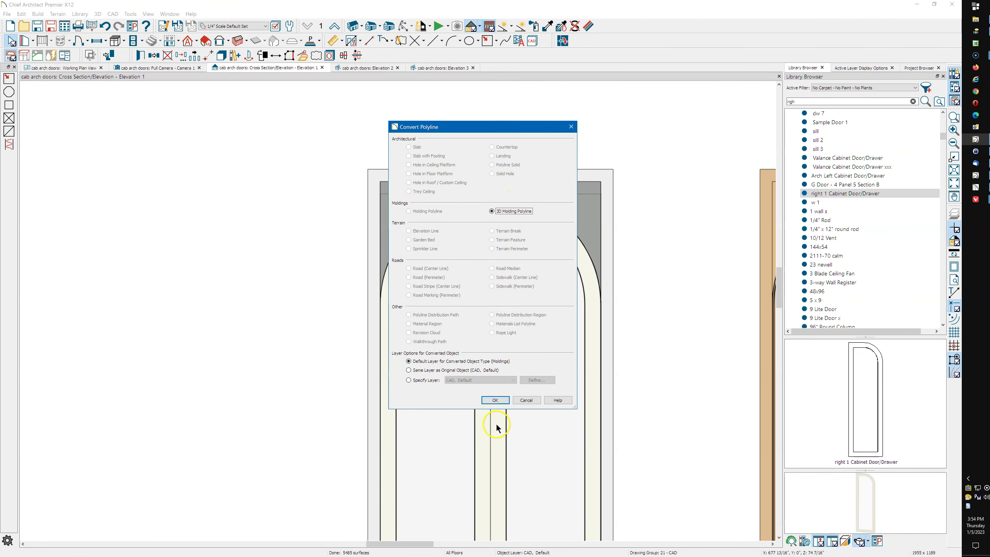
{"action": "left_click", "coordinate": [499, 401]}
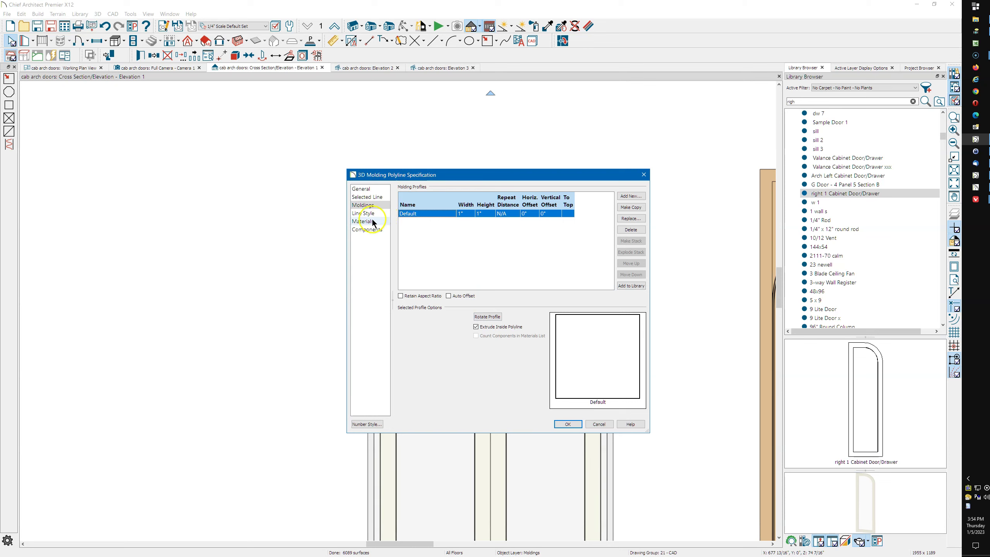
Assign Color - Strawberry from the Contrasts palette as the 3D molding polyline's material.
{"action": "left_click", "coordinate": [358, 222]}
{"action": "left_click", "coordinate": [523, 218]}
{"action": "left_click", "coordinate": [614, 246]}
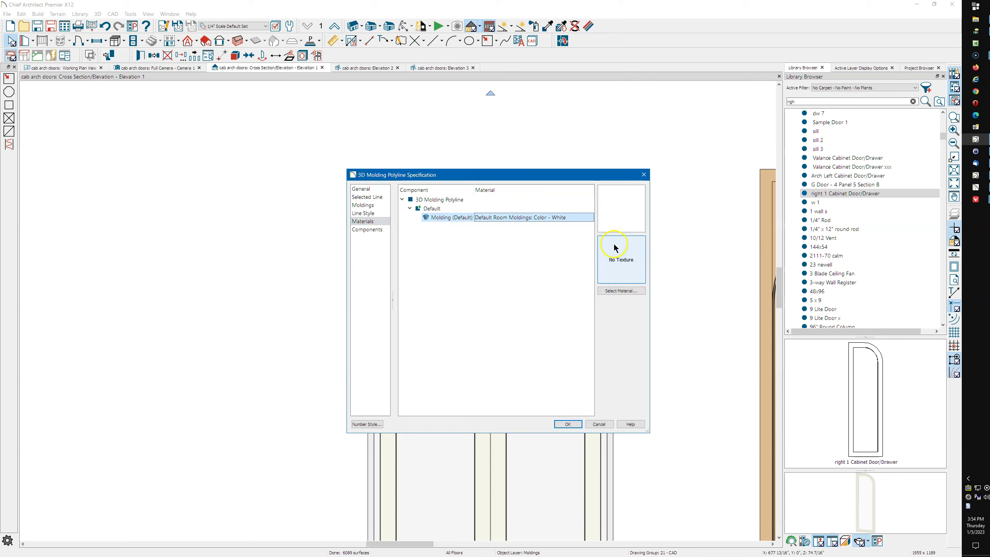
{"action": "left_click", "coordinate": [621, 292]}
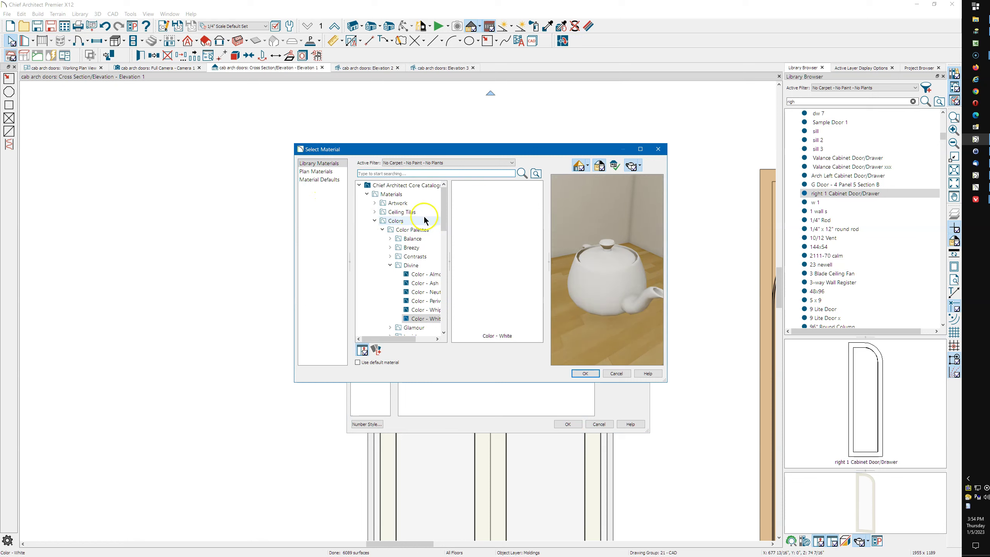
{"action": "left_click", "coordinate": [411, 257]}
{"action": "left_click", "coordinate": [474, 281]}
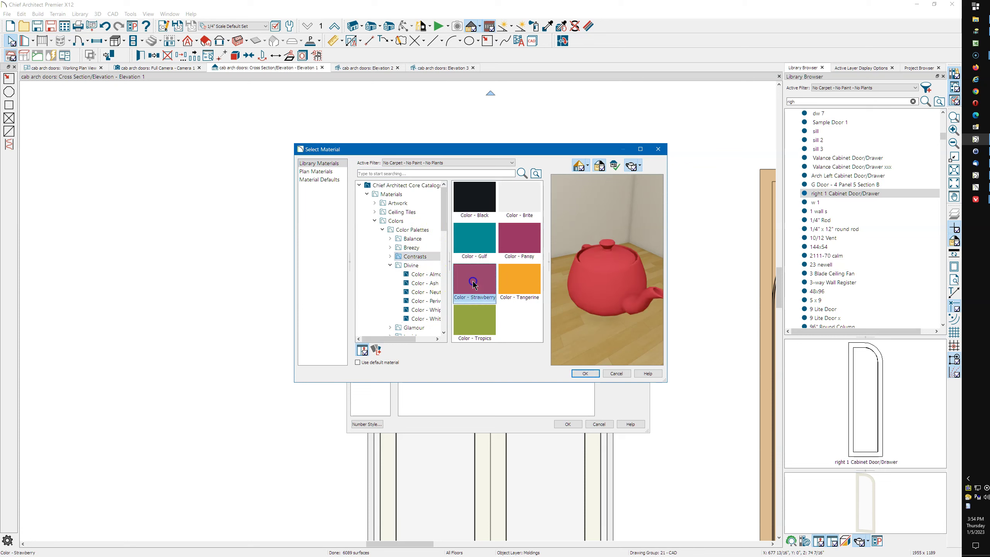
{"action": "left_click", "coordinate": [585, 374]}
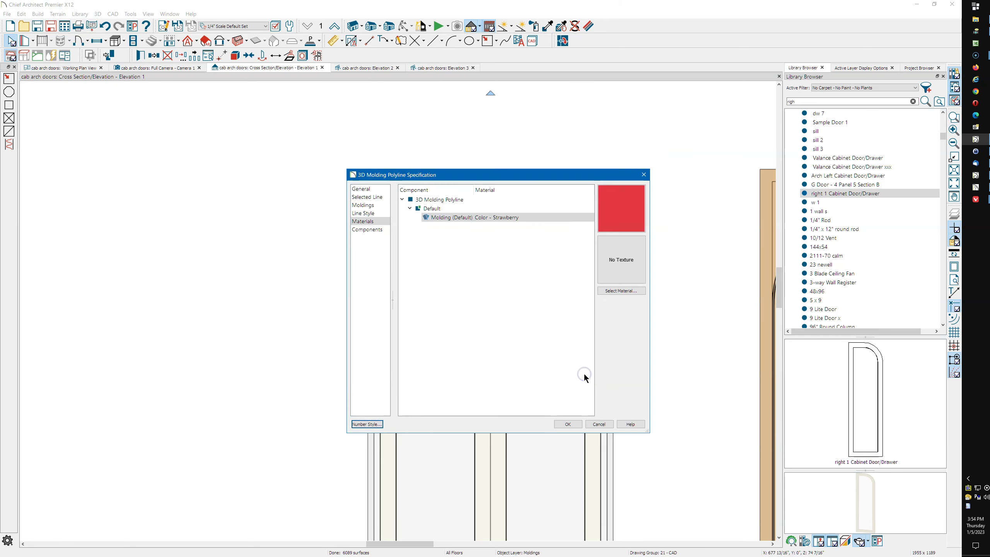
Apply the strawberry material to the 3D molding polyline and inspect the red molding around the white cabinet's doors in the Full Camera view.
{"action": "left_click", "coordinate": [566, 423]}
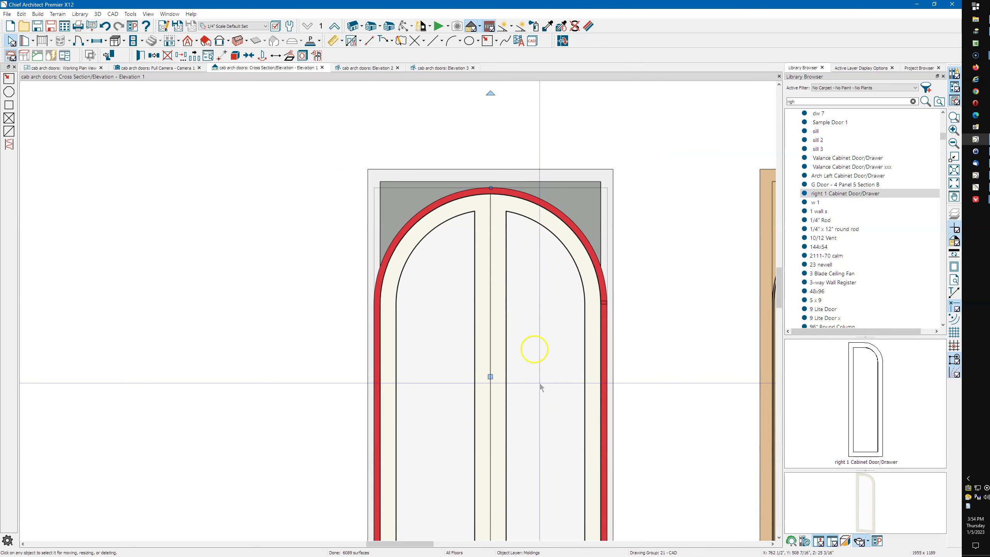
{"action": "left_click", "coordinate": [167, 68]}
{"action": "left_click_drag", "start_coordinate": [393, 203], "coordinate": [342, 195]}
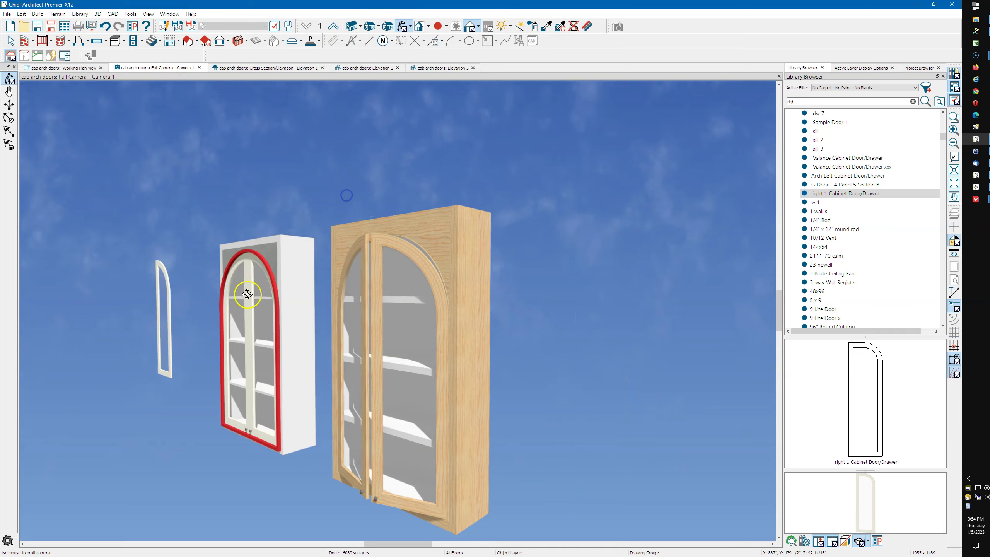
{"action": "scroll", "coordinate": [247, 289], "scroll_direction": "up", "scroll_amount": 5}
{"action": "left_click_drag", "start_coordinate": [294, 305], "coordinate": [300, 218]}
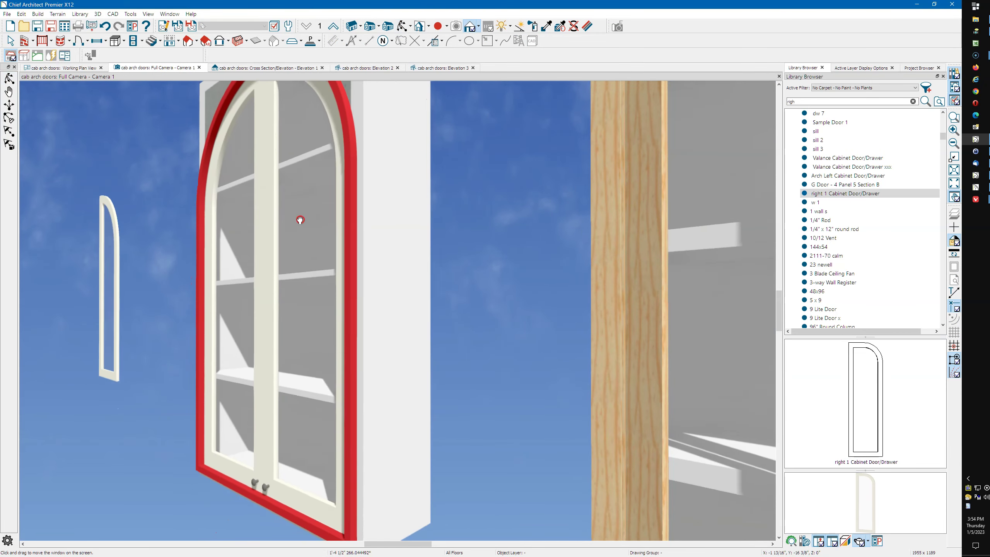
{"action": "scroll", "coordinate": [340, 275], "scroll_direction": "up", "scroll_amount": 3}
{"action": "scroll", "coordinate": [340, 275], "scroll_direction": "down", "scroll_amount": 2}
{"action": "left_click_drag", "start_coordinate": [343, 276], "coordinate": [394, 275]}
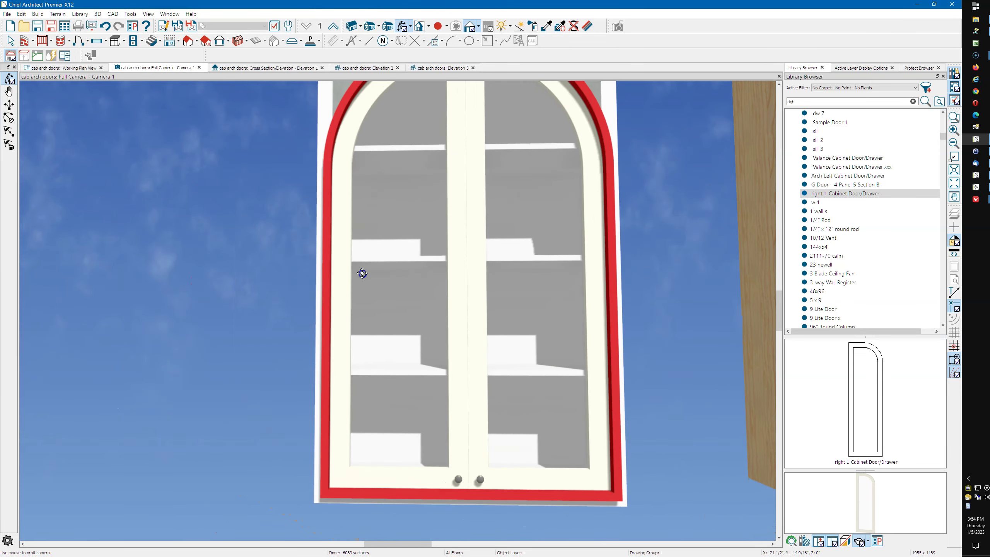
{"action": "scroll", "coordinate": [392, 275], "scroll_direction": "down", "scroll_amount": 1}
{"action": "scroll", "coordinate": [283, 274], "scroll_direction": "down", "scroll_amount": 4}
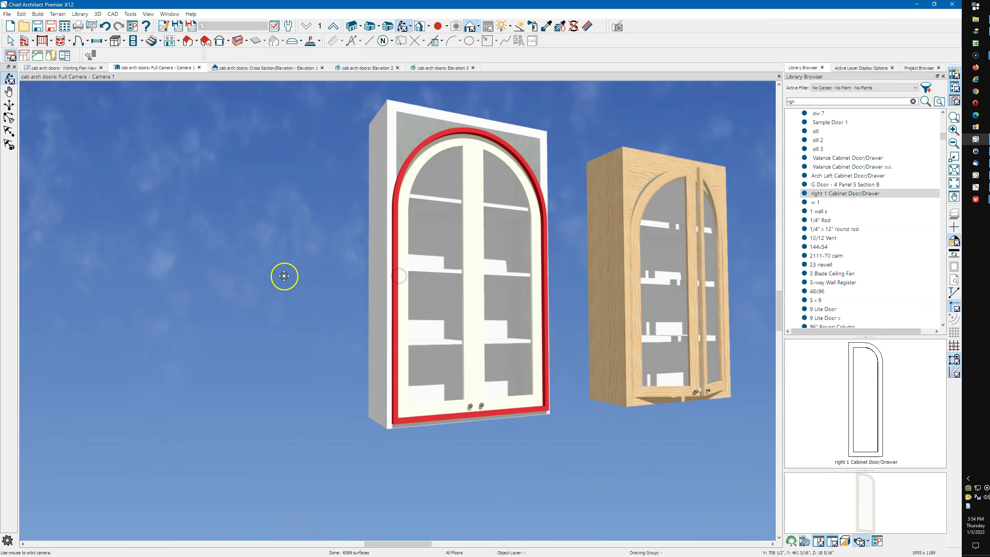
{"action": "mouse_move", "coordinate": [380, 201]}
{"action": "left_mouse_down"}
{"action": "mouse_move", "coordinate": [358, 214]}
{"action": "mouse_move", "coordinate": [371, 214]}
{"action": "left_mouse_up"}
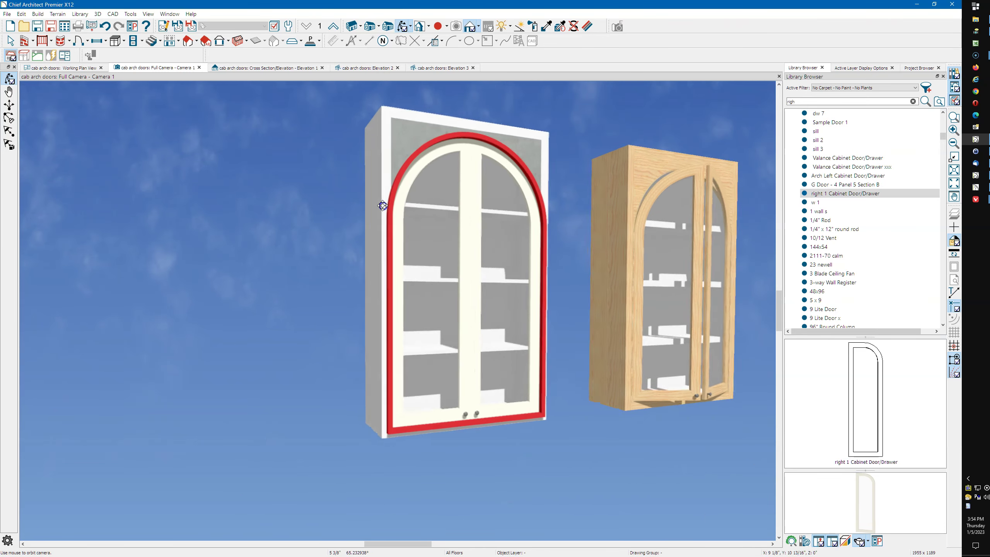
{"action": "scroll", "coordinate": [411, 220], "scroll_direction": "up", "scroll_amount": 2}
{"action": "scroll", "coordinate": [425, 151], "scroll_direction": "up", "scroll_amount": 2}
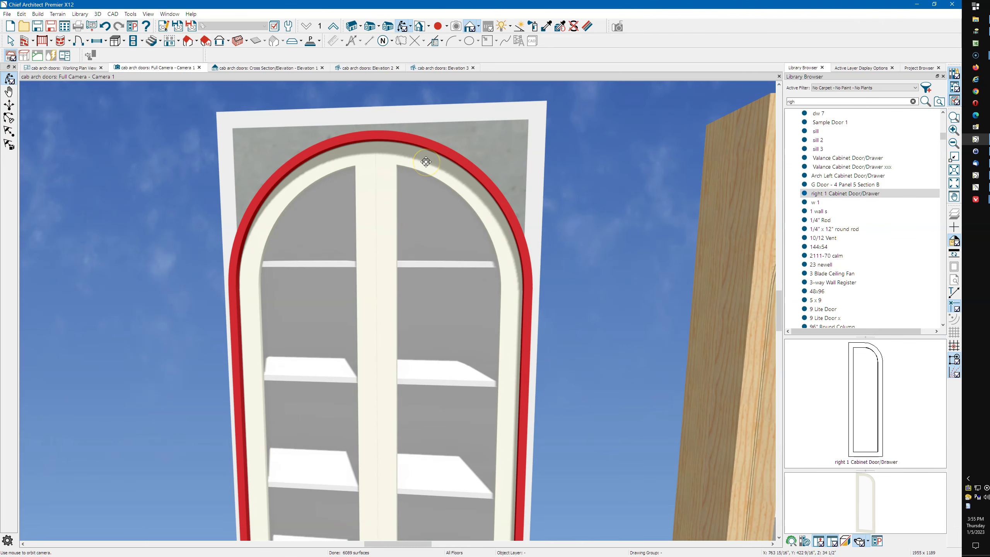
{"action": "scroll", "coordinate": [426, 161], "scroll_direction": "down", "scroll_amount": 3}
Compare the white cabinet's red arched molding with the door surround on the wood cabinet from several angles.
{"action": "left_click_drag", "start_coordinate": [478, 167], "coordinate": [517, 184]}
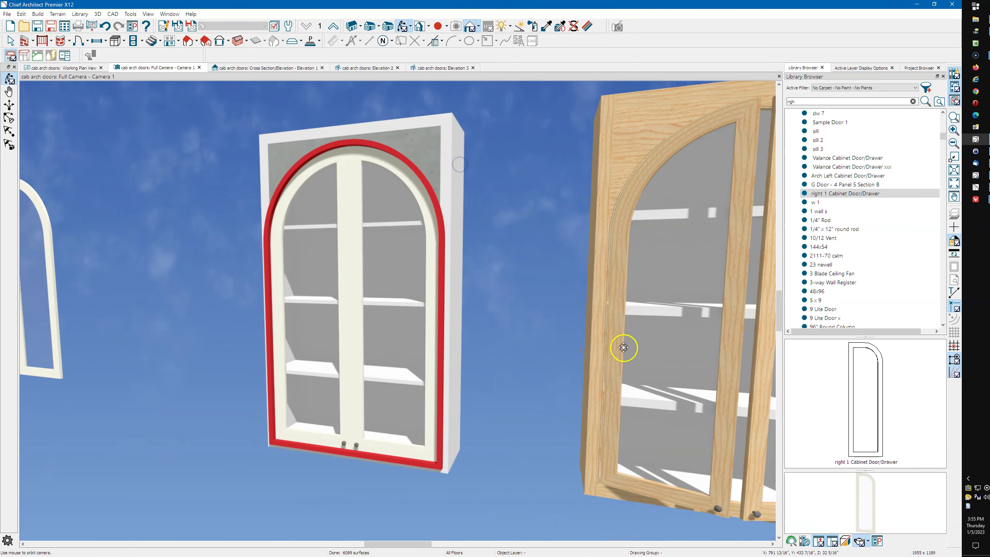
{"action": "left_click_drag", "start_coordinate": [643, 166], "coordinate": [491, 201]}
{"action": "scroll", "coordinate": [516, 271], "scroll_direction": "up", "scroll_amount": 2}
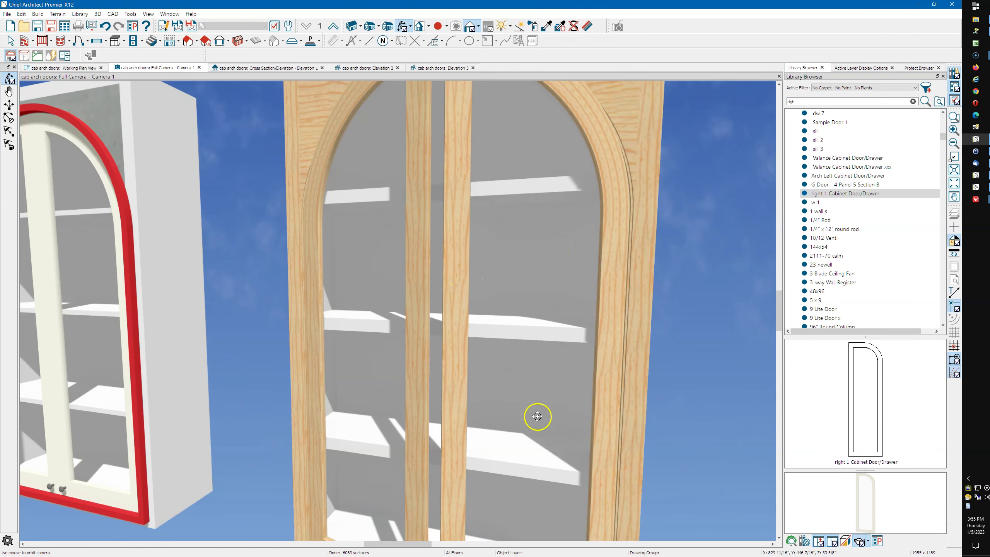
{"action": "scroll", "coordinate": [553, 204], "scroll_direction": "down", "scroll_amount": 3}
{"action": "left_click_drag", "start_coordinate": [552, 227], "coordinate": [356, 190]}
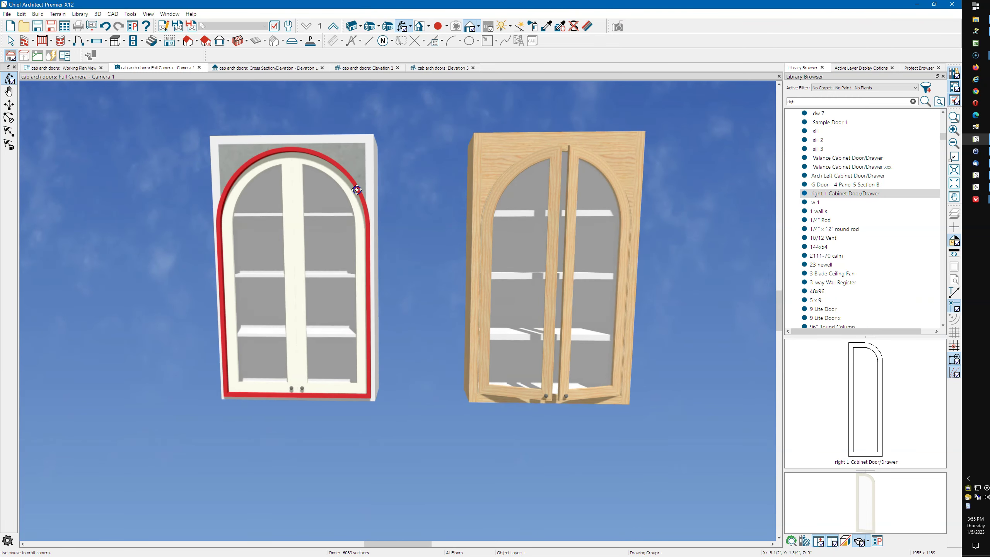
{"action": "left_click_drag", "start_coordinate": [362, 114], "coordinate": [377, 127]}
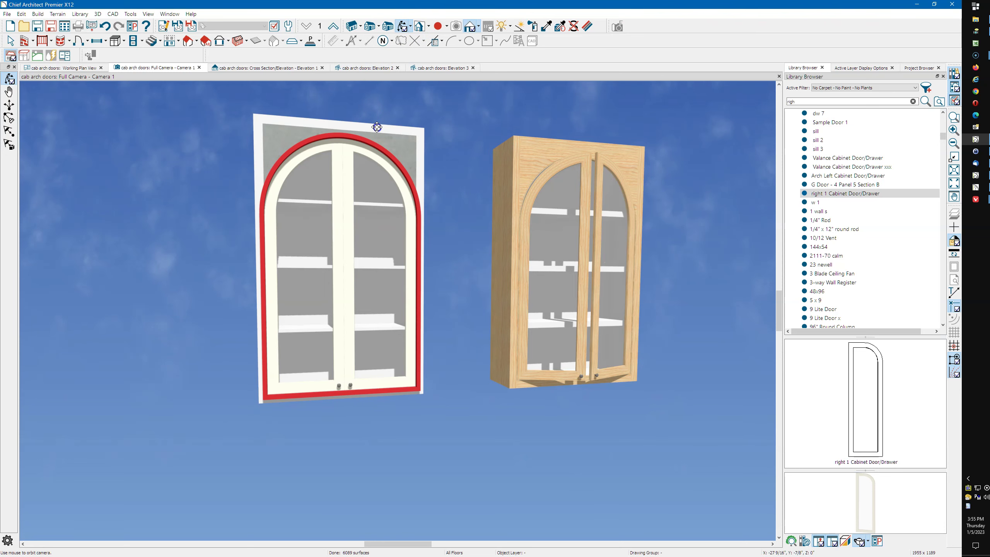
Flip the red molding to the inner side of its polyline by toggling Extrude Inside Polyline, and check it from both sides.
{"action": "key", "text": "space"}
{"action": "double_click", "coordinate": [374, 143]}
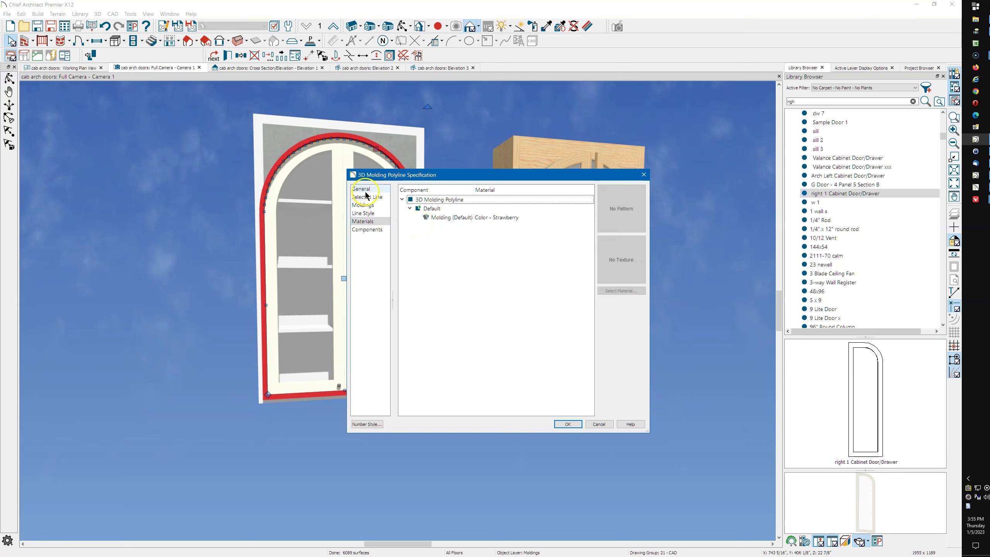
{"action": "left_click", "coordinate": [362, 189]}
{"action": "left_click", "coordinate": [358, 197]}
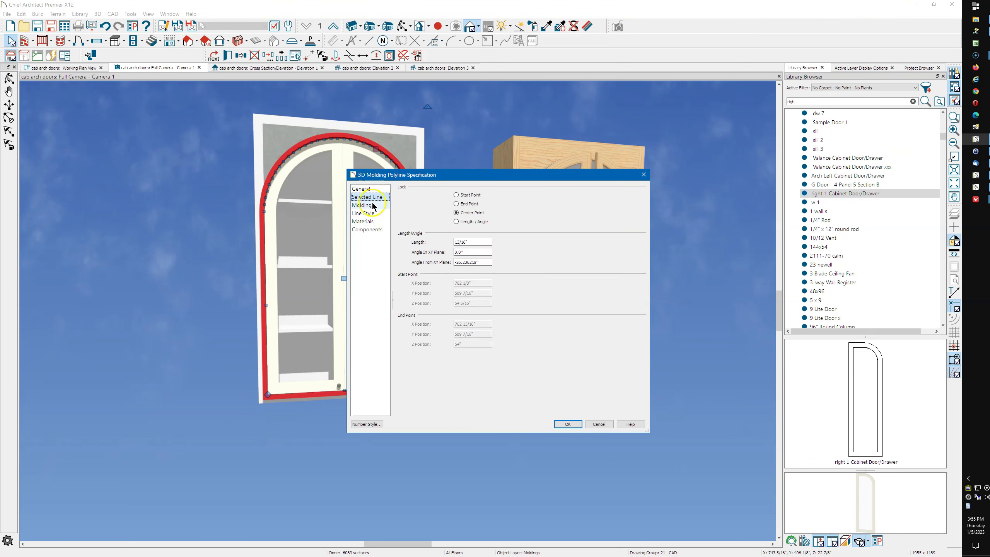
{"action": "left_click", "coordinate": [368, 205]}
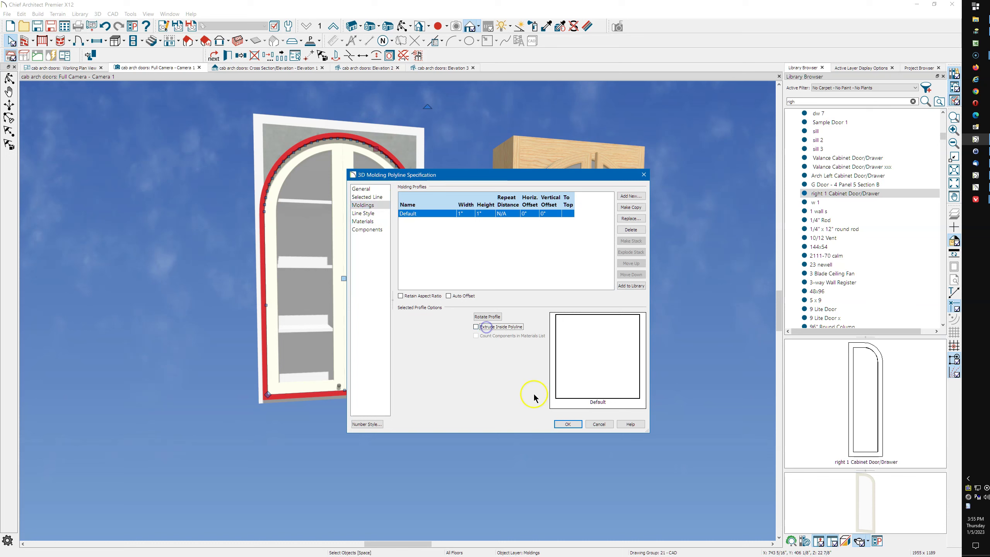
{"action": "left_click", "coordinate": [568, 425]}
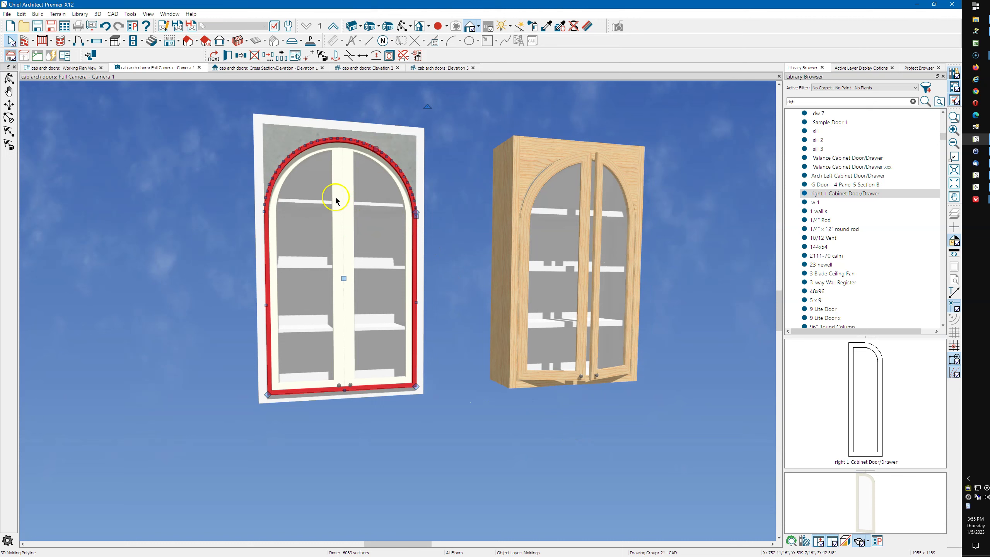
{"action": "key", "text": "Escape"}
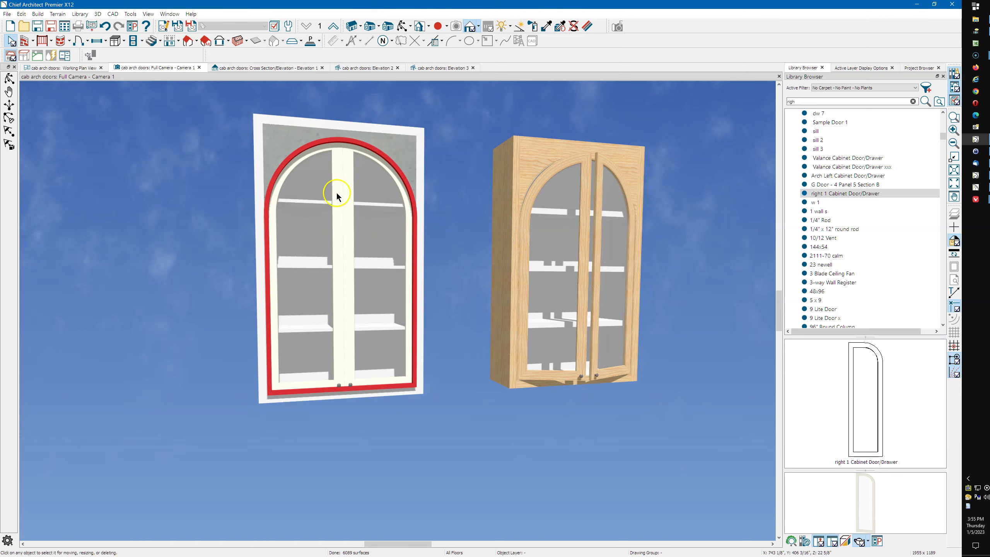
{"action": "left_click", "coordinate": [401, 28]}
{"action": "left_click_drag", "start_coordinate": [392, 157], "coordinate": [428, 159]}
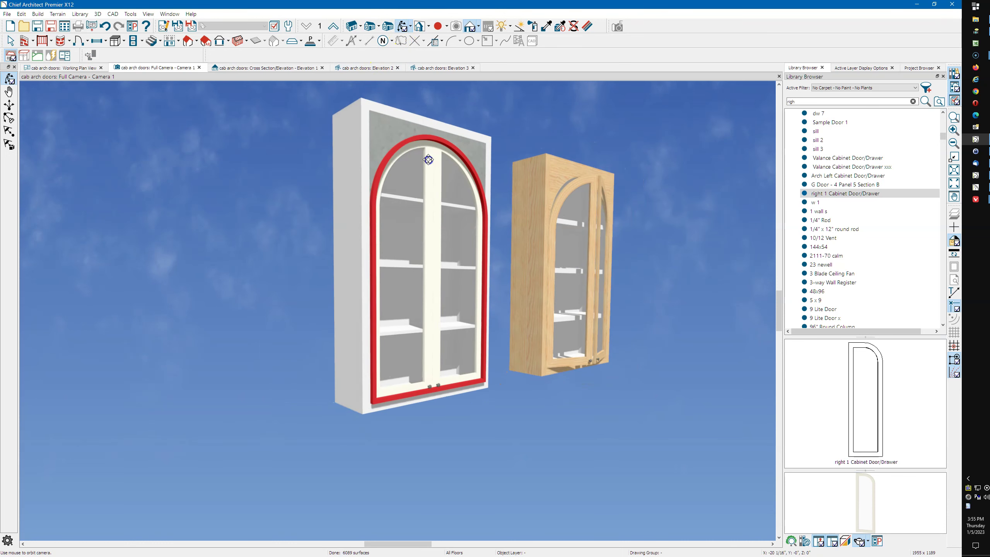
{"action": "left_click_drag", "start_coordinate": [428, 159], "coordinate": [320, 176]}
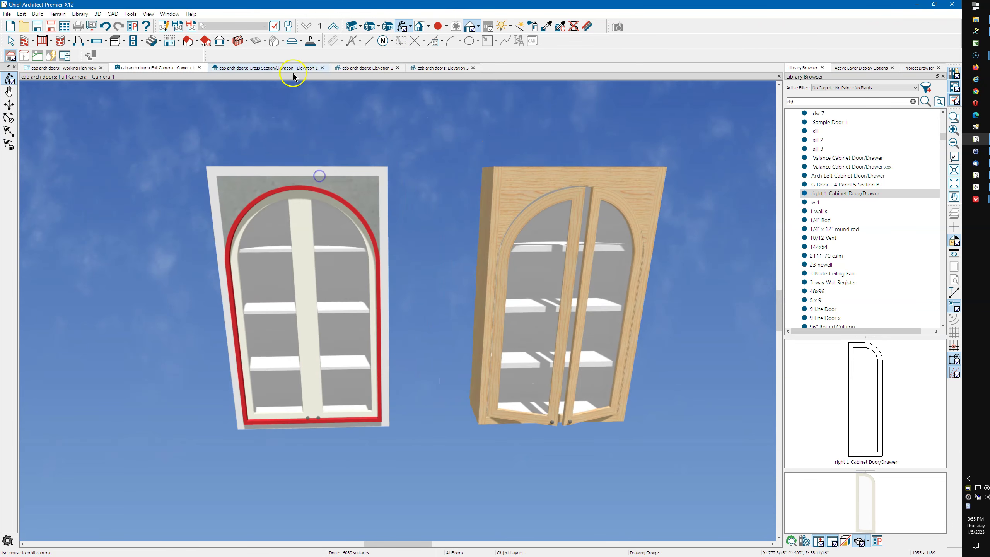
In the Working Plan View, move the white cabinet's 3D molding polyline by a Y delta of 1" using Transform/Replicate Object.
{"action": "left_click", "coordinate": [77, 69]}
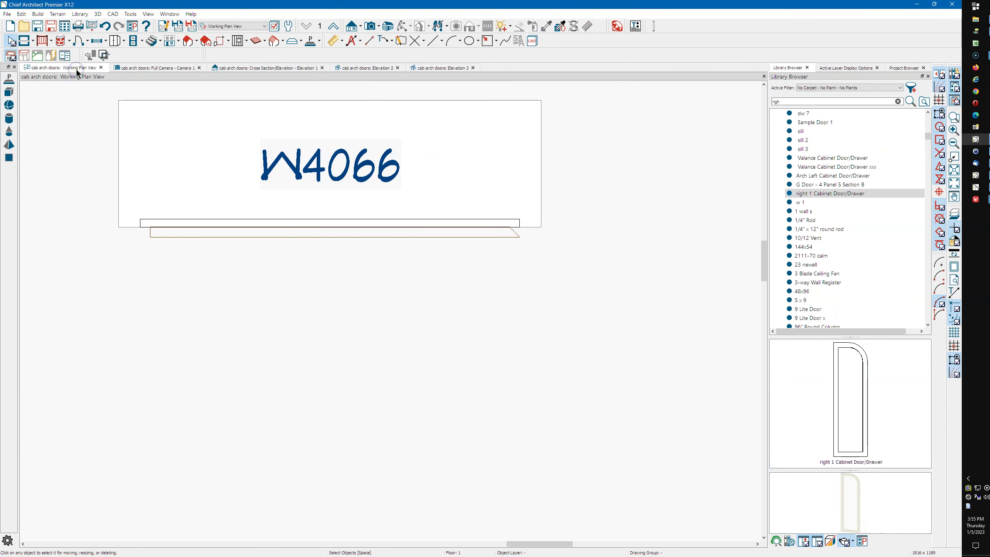
{"action": "left_click", "coordinate": [370, 233]}
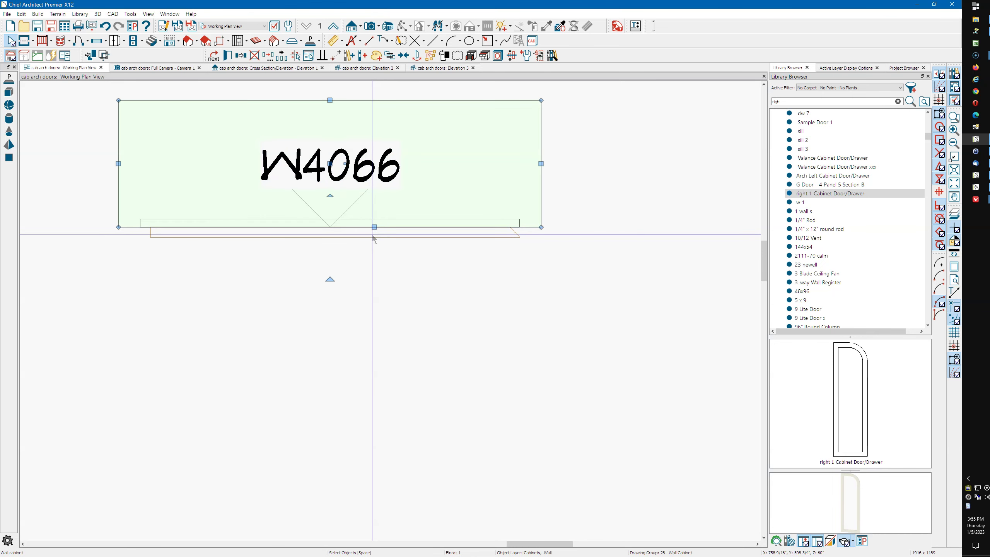
{"action": "left_click", "coordinate": [372, 238]}
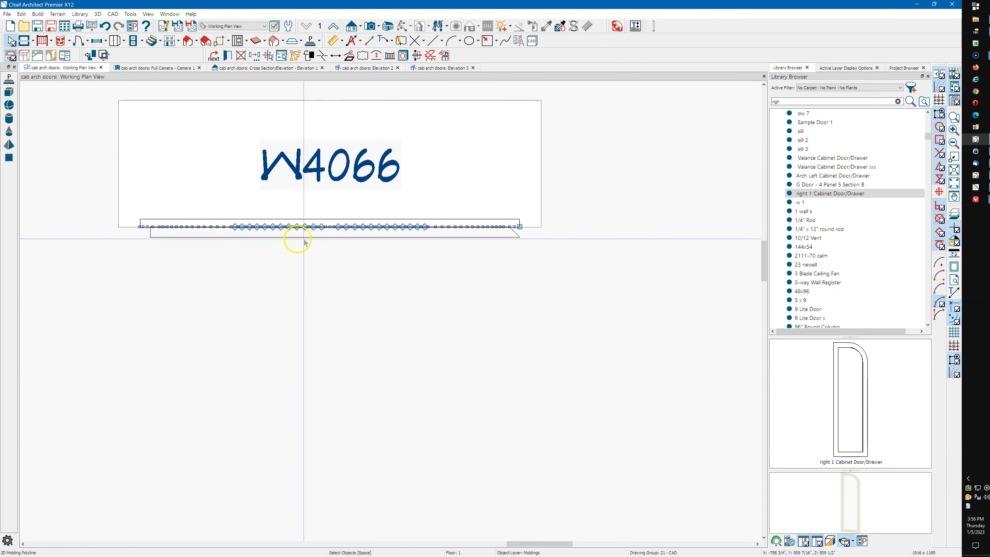
{"action": "key", "text": "Escape"}
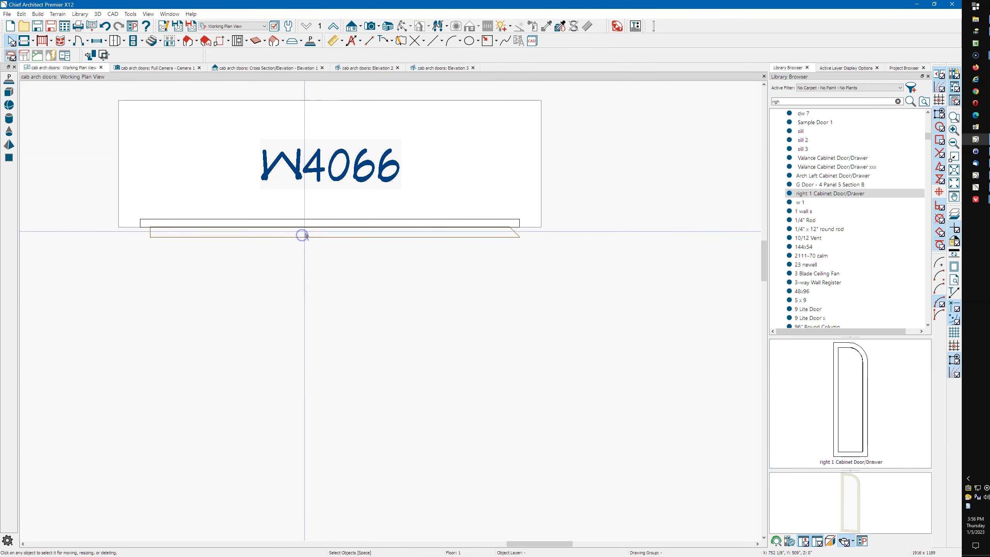
{"action": "left_click", "coordinate": [305, 230]}
{"action": "left_click", "coordinate": [306, 232]}
{"action": "left_click", "coordinate": [305, 230]}
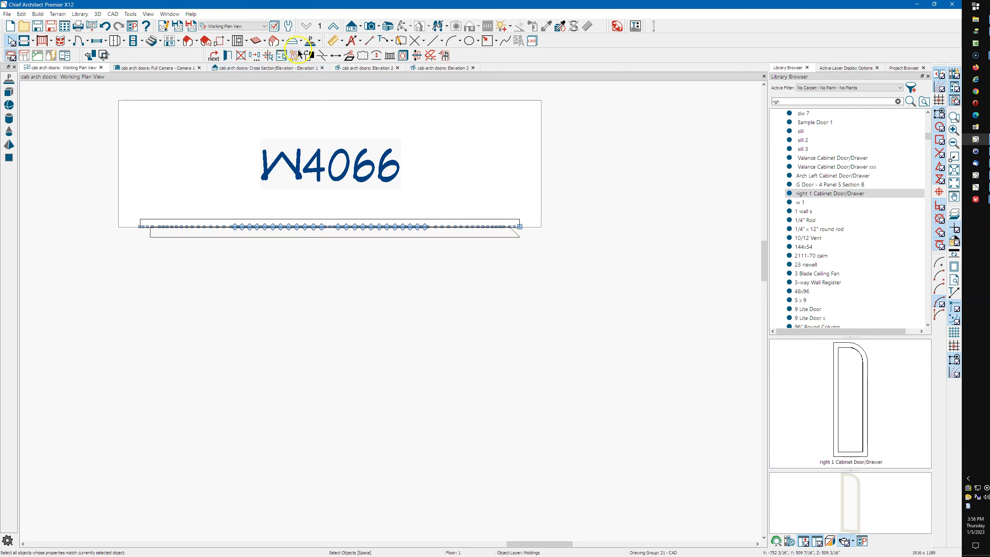
{"action": "left_click", "coordinate": [255, 58]}
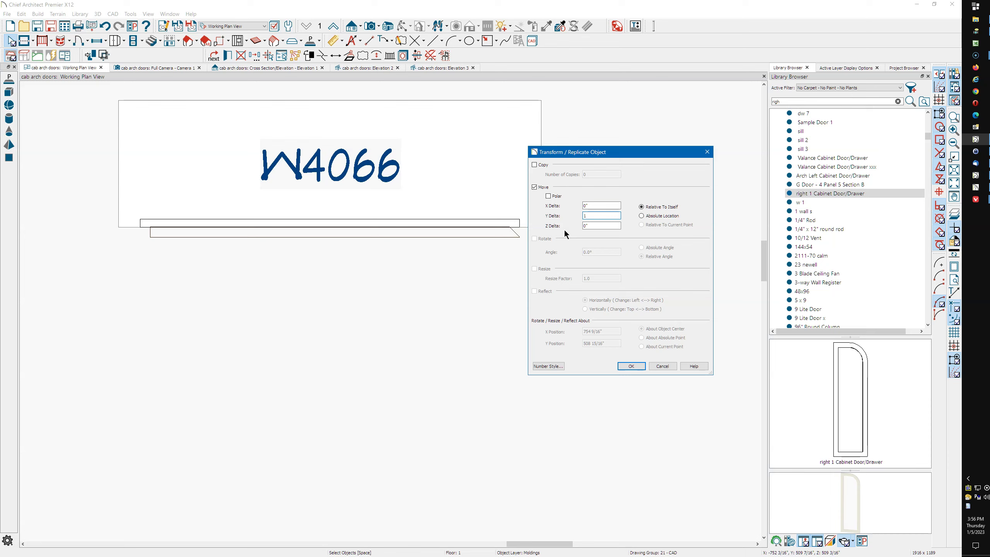
{"action": "type", "text": "1"}
{"action": "key", "text": "Return"}
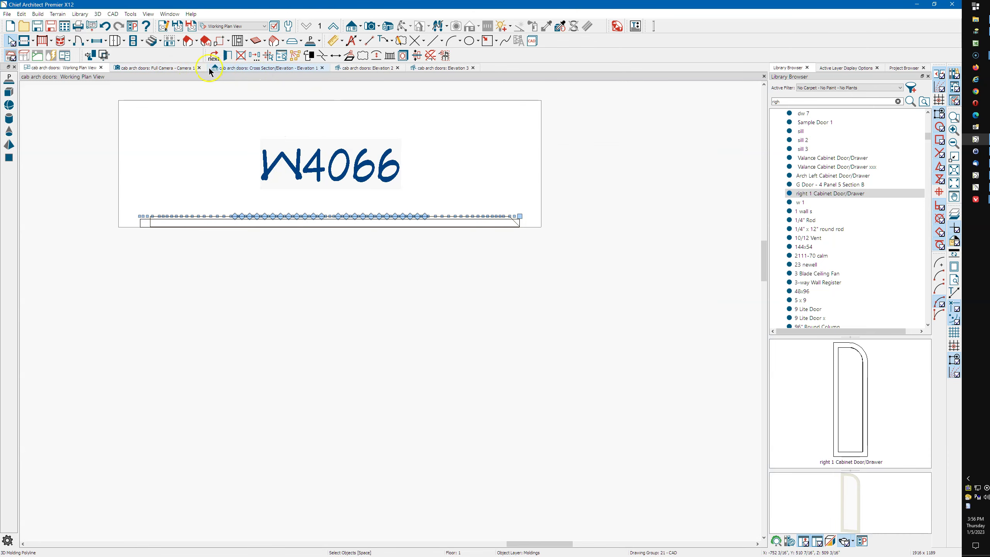
Examine from several angles in the Full Camera view how the moved molding sits against the white cabinet's doors and face.
{"action": "left_click", "coordinate": [166, 68]}
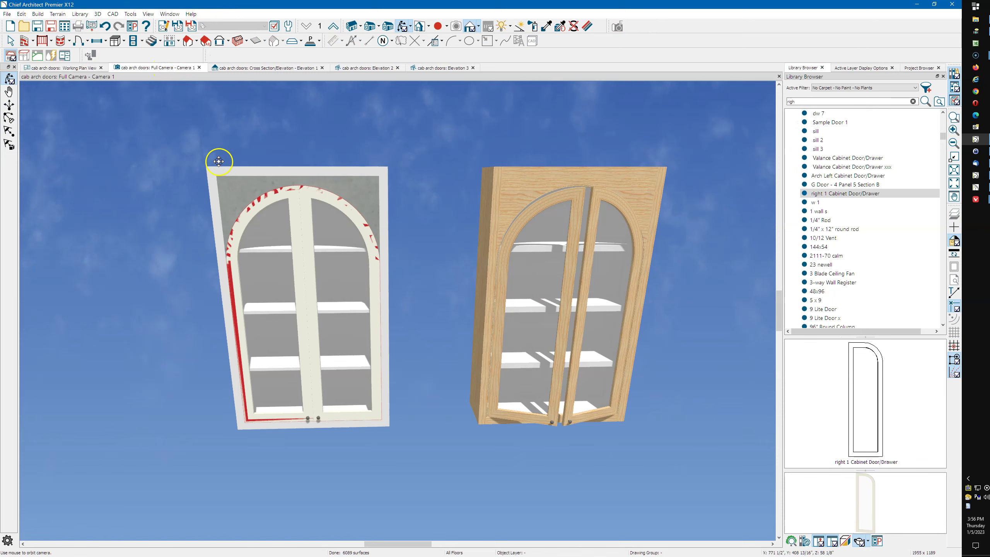
{"action": "left_click_drag", "start_coordinate": [239, 226], "coordinate": [254, 208]}
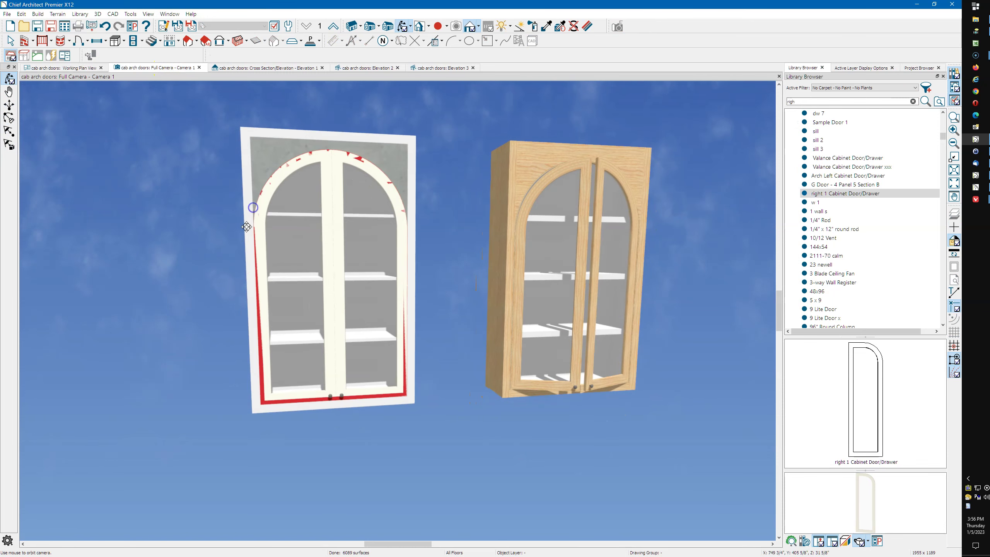
{"action": "left_click_drag", "start_coordinate": [258, 266], "coordinate": [338, 265]}
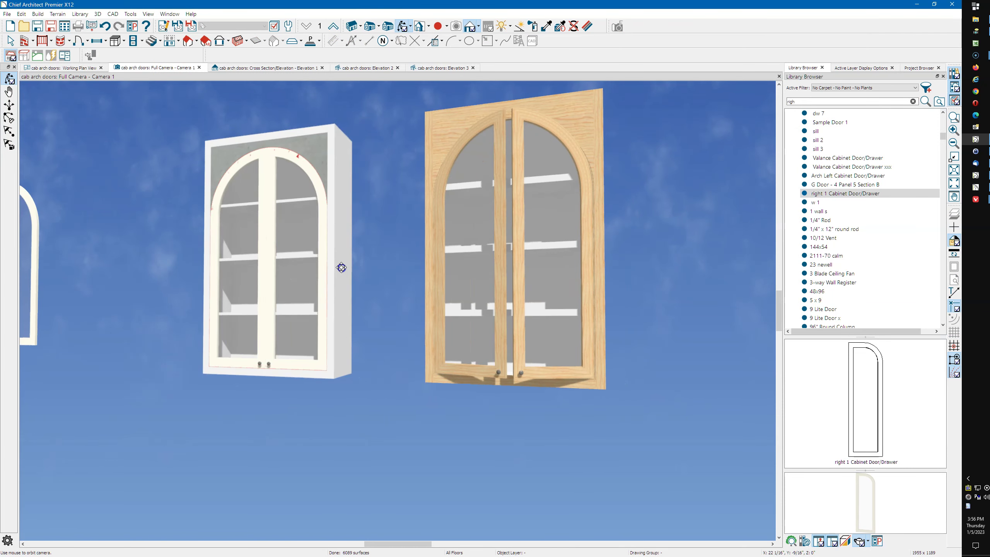
{"action": "scroll", "coordinate": [325, 284], "scroll_direction": "up", "scroll_amount": 5}
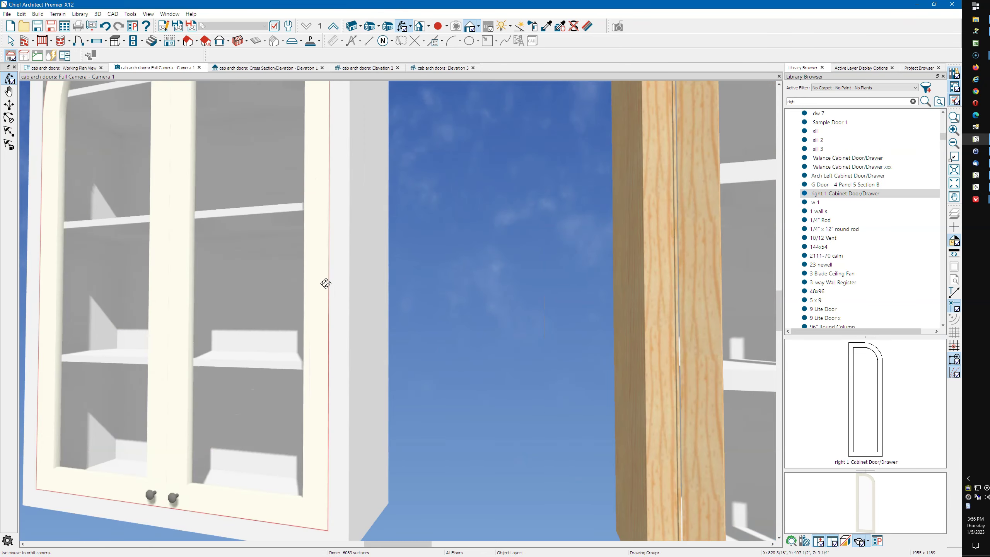
{"action": "left_click_drag", "start_coordinate": [326, 284], "coordinate": [302, 278]}
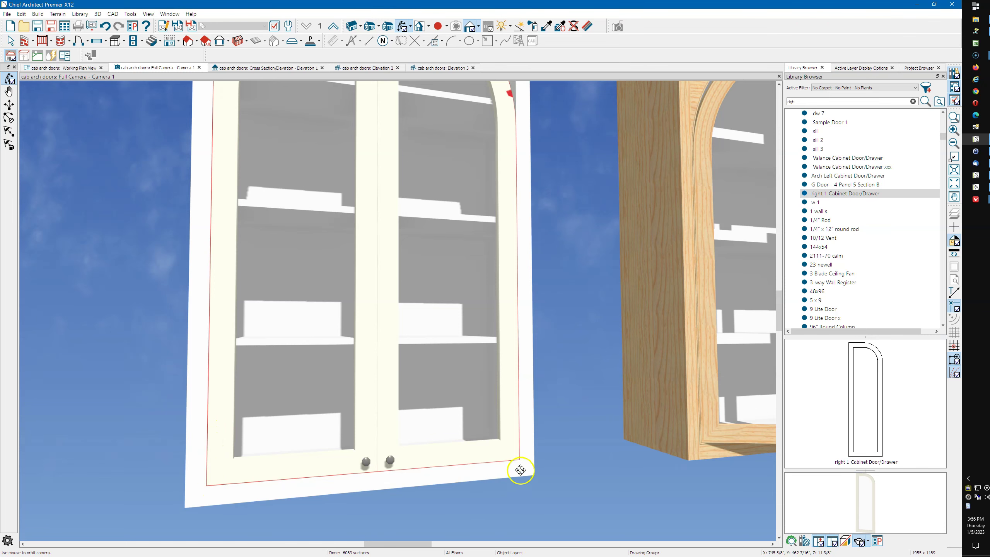
{"action": "scroll", "coordinate": [474, 241], "scroll_direction": "down", "scroll_amount": 5}
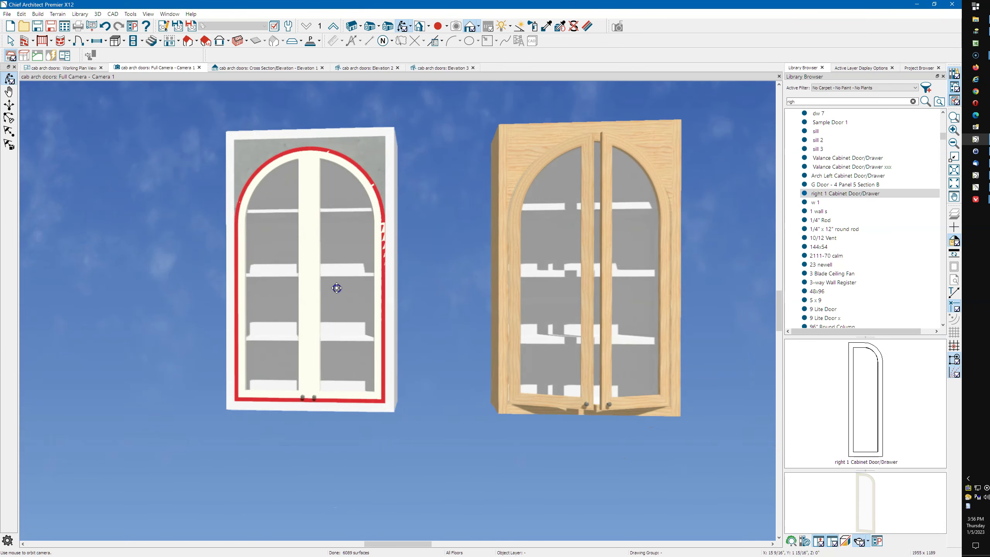
{"action": "left_click_drag", "start_coordinate": [337, 288], "coordinate": [257, 295]}
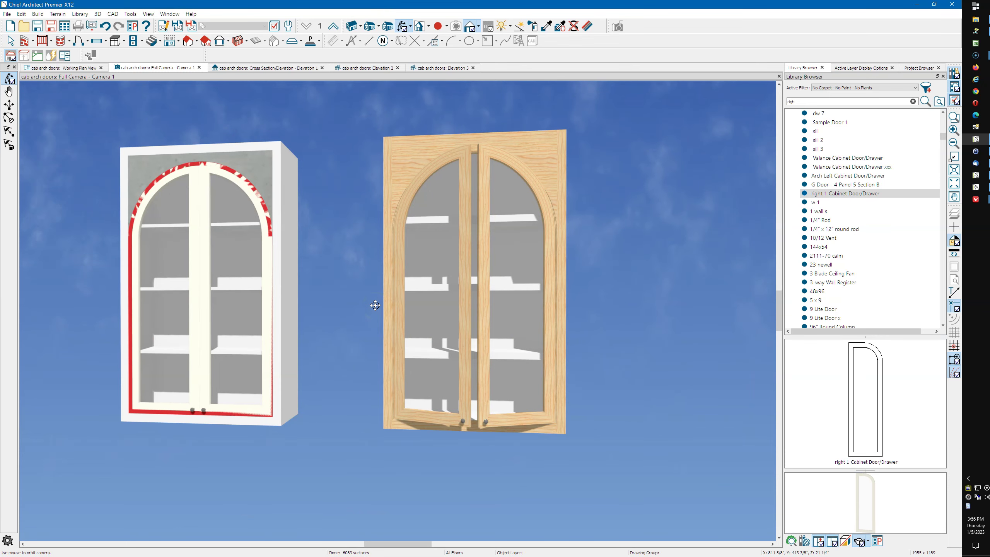
{"action": "left_click_drag", "start_coordinate": [465, 297], "coordinate": [395, 292]}
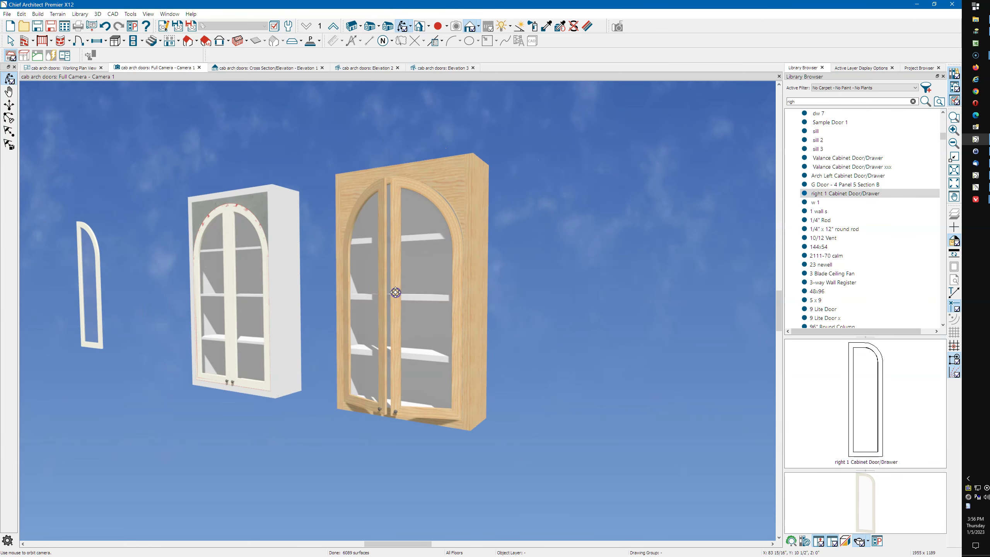
{"action": "left_click_drag", "start_coordinate": [320, 300], "coordinate": [327, 276]}
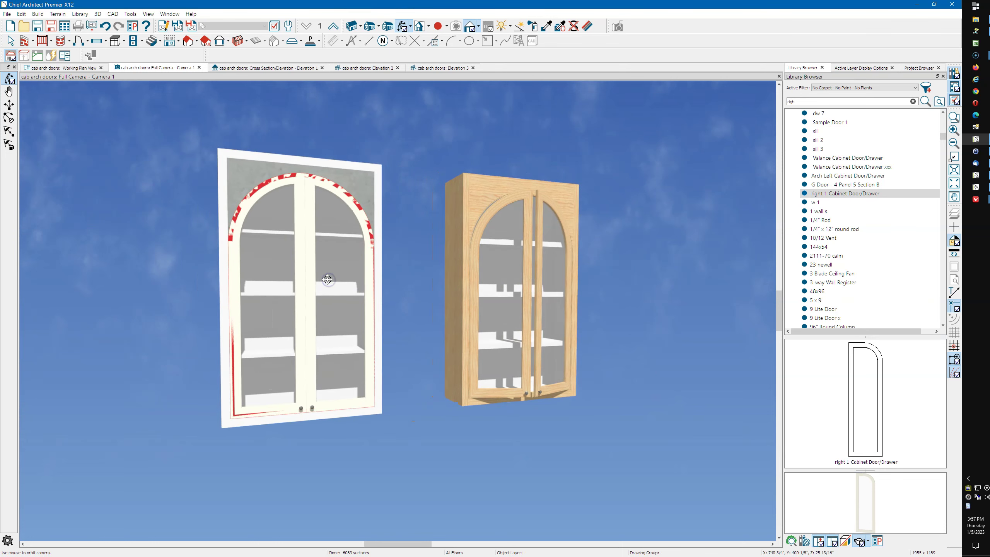
{"action": "left_click_drag", "start_coordinate": [318, 277], "coordinate": [384, 307]}
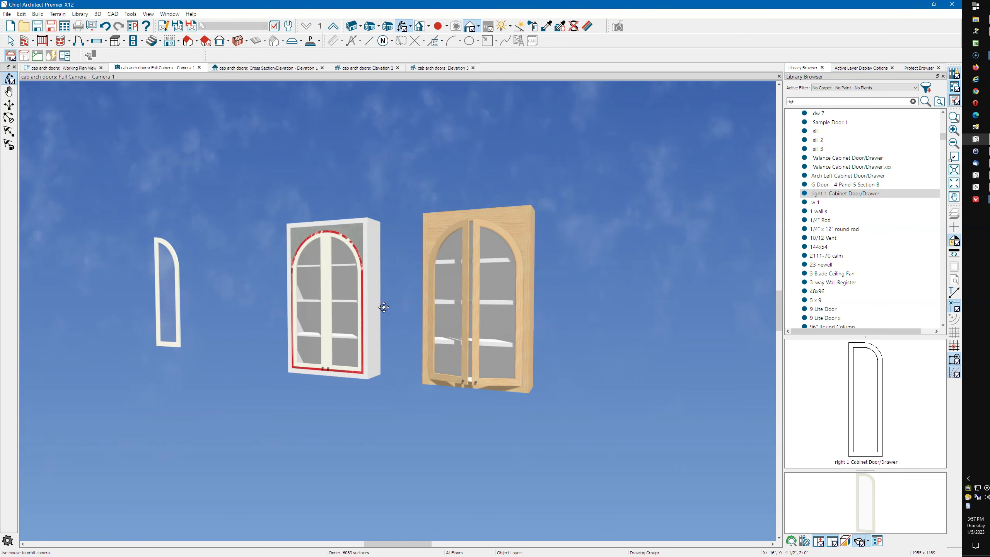
{"action": "left_click_drag", "start_coordinate": [444, 306], "coordinate": [406, 288]}
{"action": "left_click", "coordinate": [407, 295]}
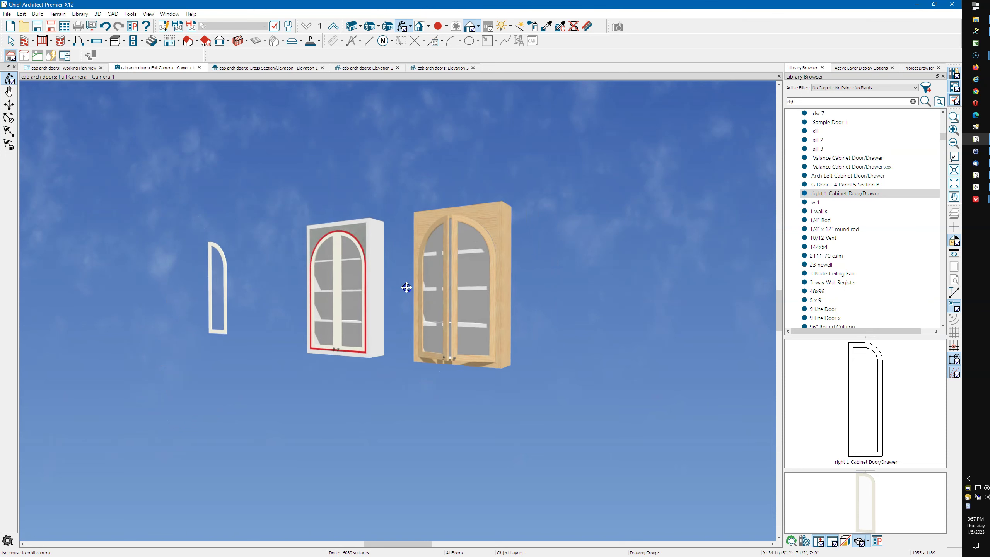